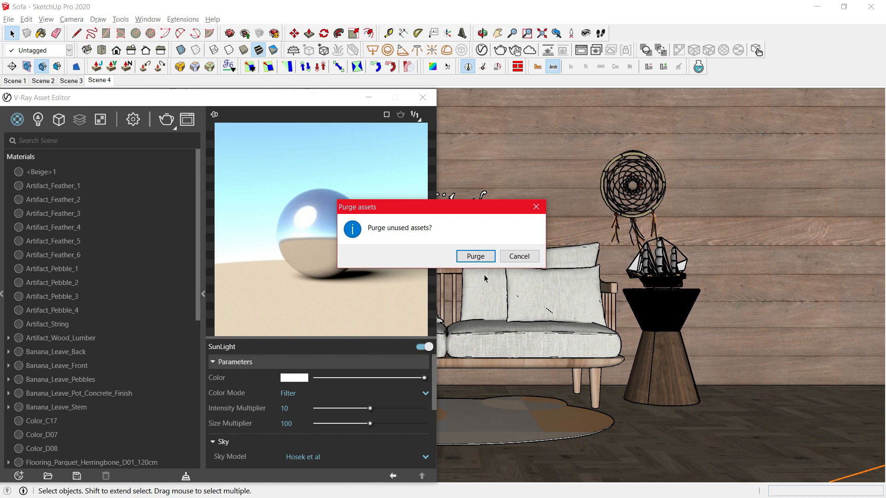
# - Purge the unused V-Ray assets and close the Asset Editor
pyautogui.click(475, 256)
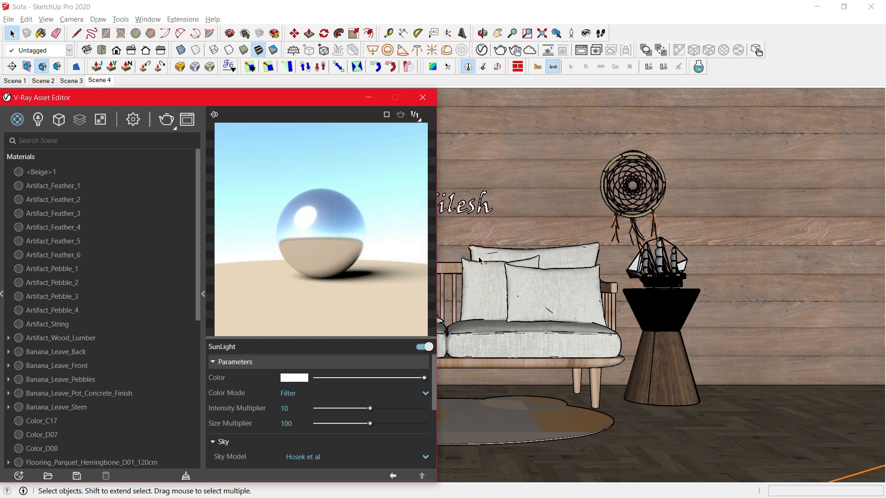
pyautogui.click(422, 98)
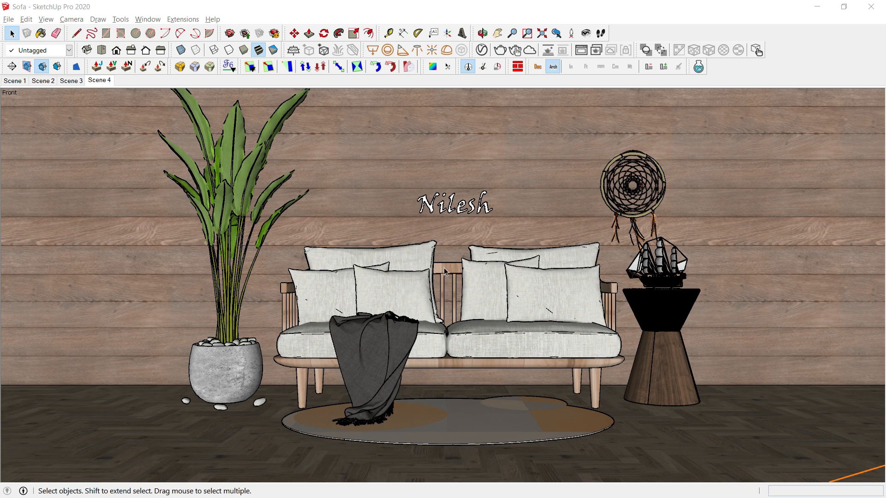
# - Review the scene's texture paths in the V-Ray File Path Editor, including the flooring and wood plank maps, and close it
pyautogui.click(176, 23)
pyautogui.moveTo(198, 32)
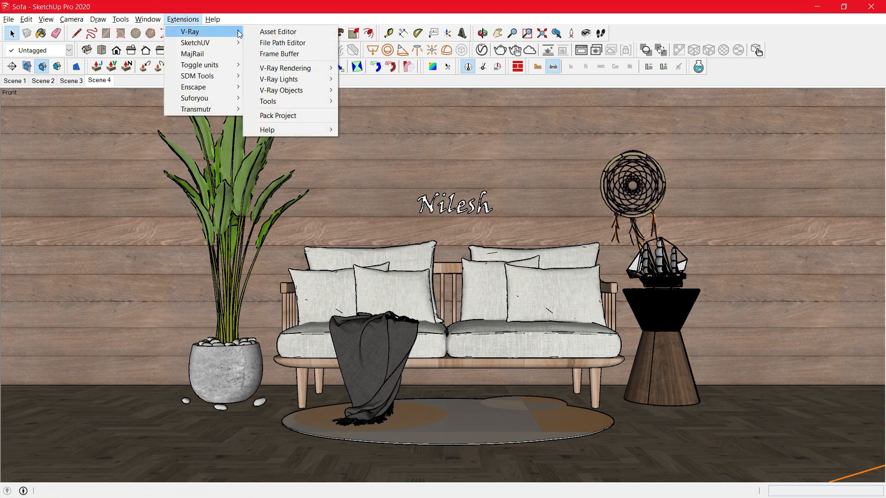
pyautogui.click(315, 43)
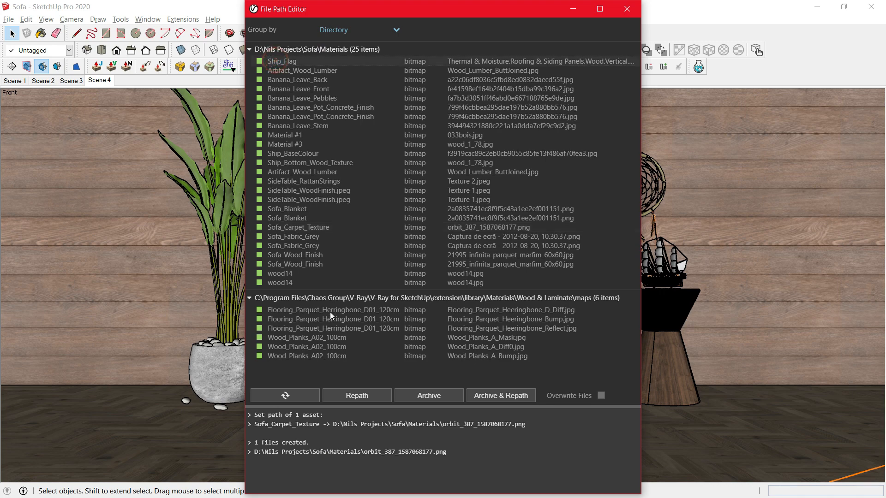
pyautogui.click(312, 355)
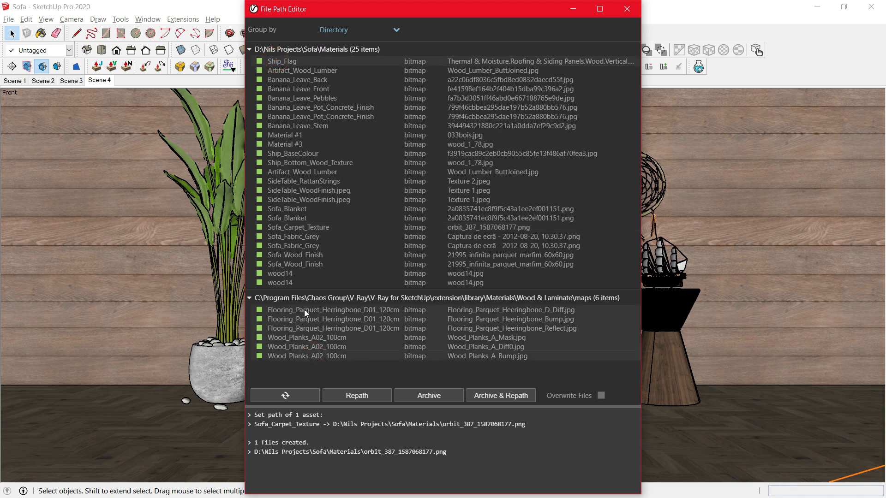
pyautogui.click(297, 283)
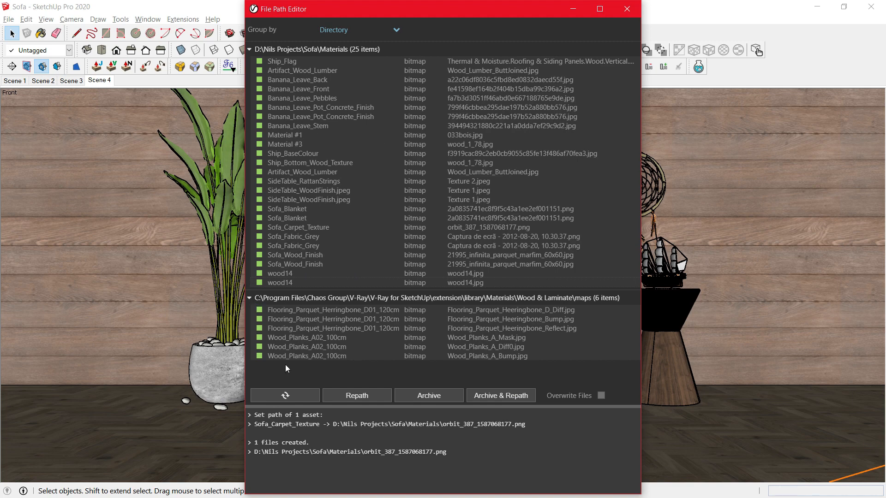
pyautogui.click(628, 9)
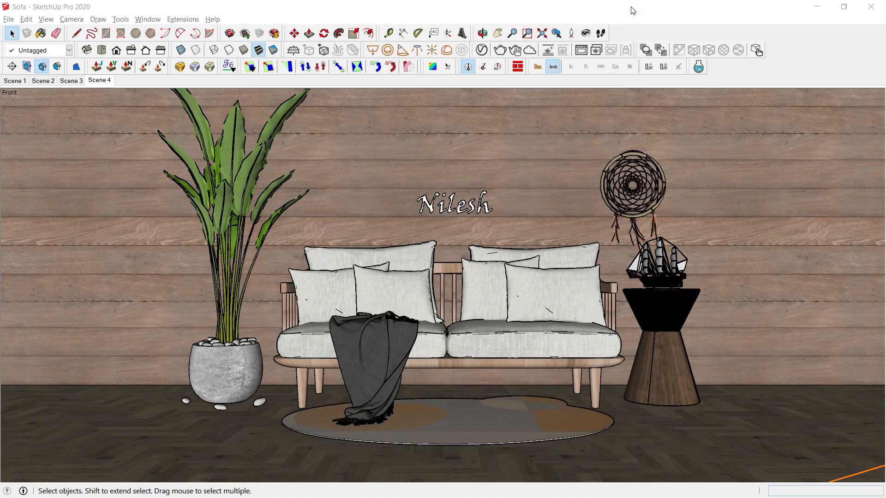
# - Sample the back-leaf material of the banana plant, open it in the V-Ray Asset Editor and slightly darken its reflection color
pyautogui.press('b')
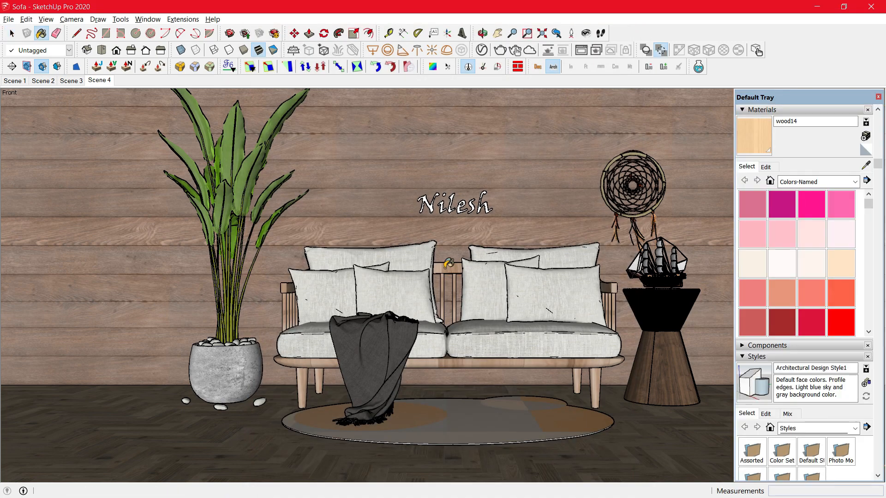
pyautogui.keyDown('alt'); pyautogui.click(241, 178); pyautogui.keyUp('alt')
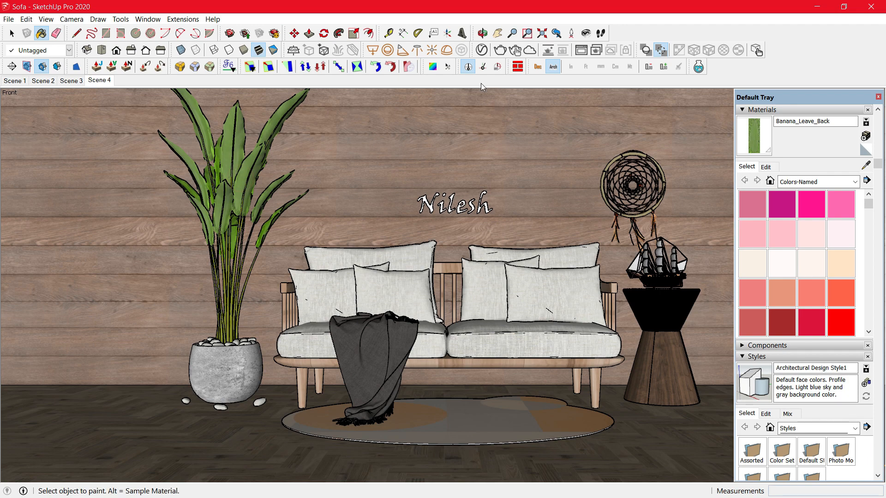
pyautogui.click(479, 52)
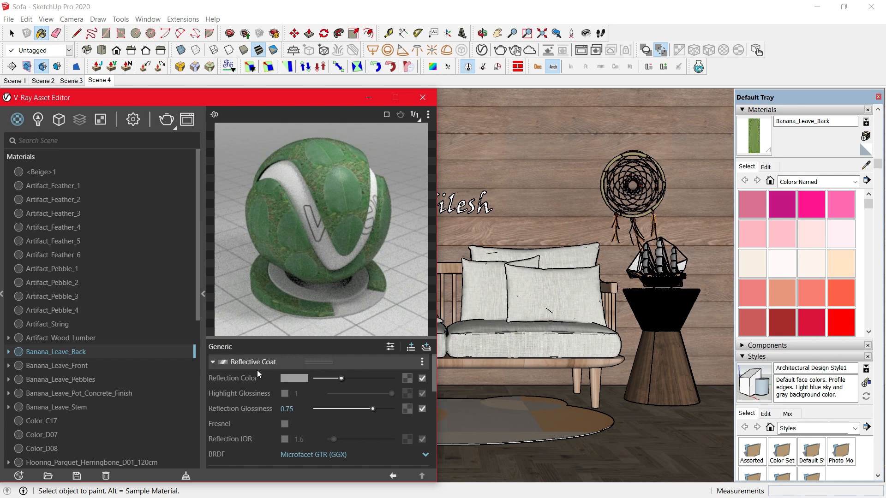
pyautogui.moveTo(341, 379); pyautogui.dragTo(339, 379)
pyautogui.click(279, 408)
pyautogui.click(240, 363)
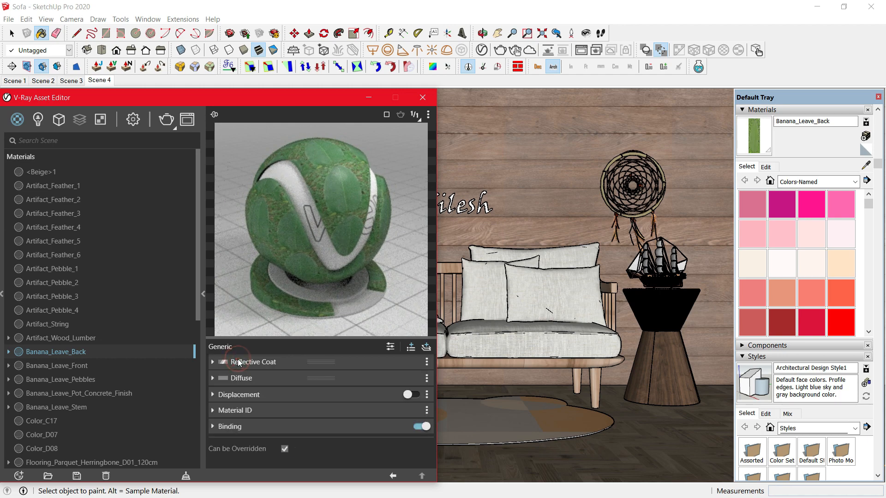
pyautogui.click(240, 363)
# - Uncover the plant by moving the Asset Editor aside, sample the front-leaf material and slightly darken its reflection color
pyautogui.moveTo(337, 103); pyautogui.dragTo(782, 104)
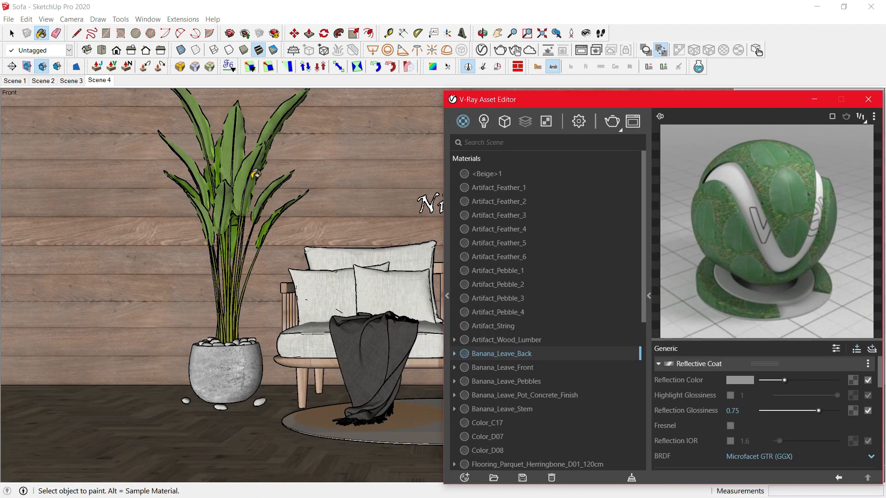
pyautogui.scroll(5, 281, 153)
pyautogui.keyDown('alt'); pyautogui.click(283, 169); pyautogui.keyUp('alt')
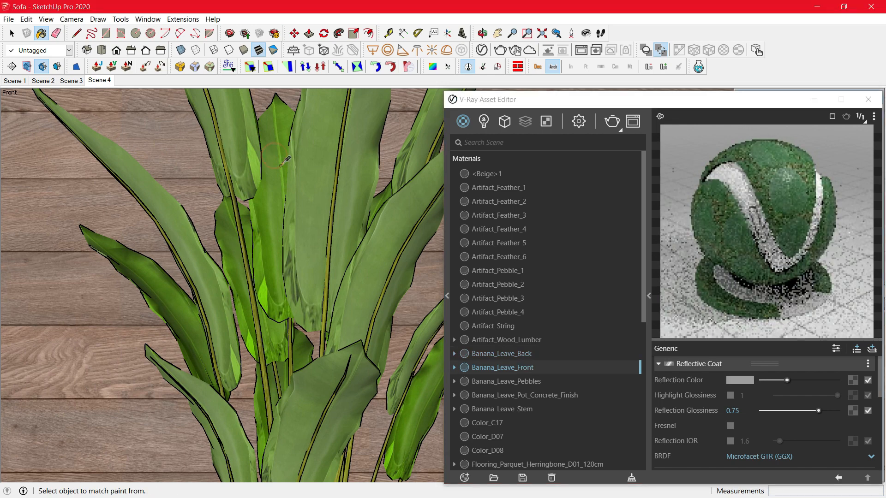
pyautogui.click(786, 381)
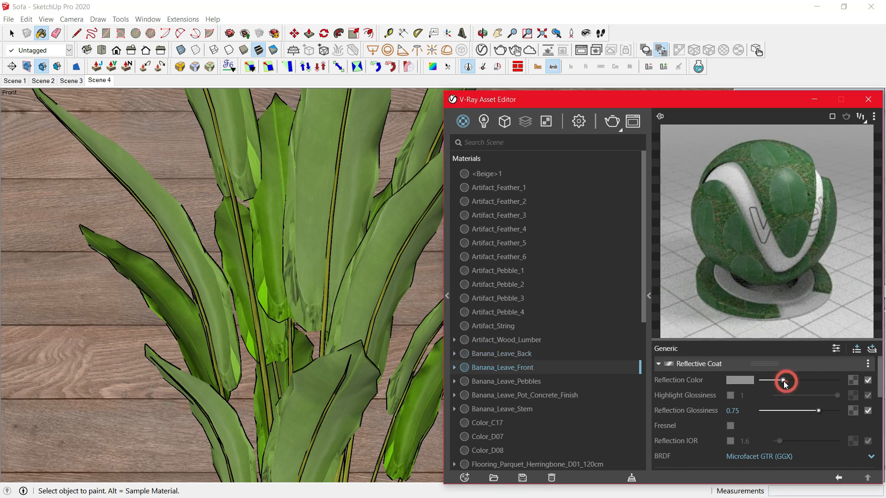
pyautogui.click(815, 410)
pyautogui.moveTo(816, 410); pyautogui.dragTo(819, 410)
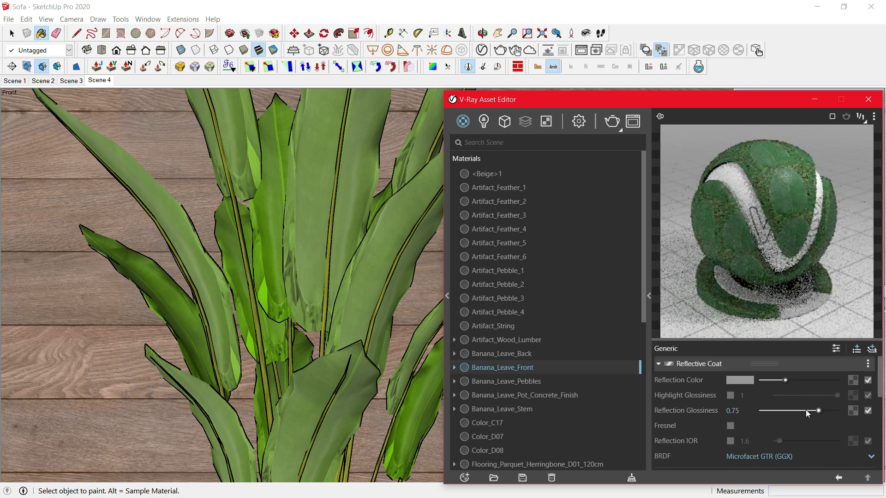
# - Sample the banana plant's stem material and slightly darken its grey reflection color
pyautogui.scroll(-2, 265, 140)
pyautogui.scroll(-4, 262, 145)
pyautogui.scroll(5, 283, 455)
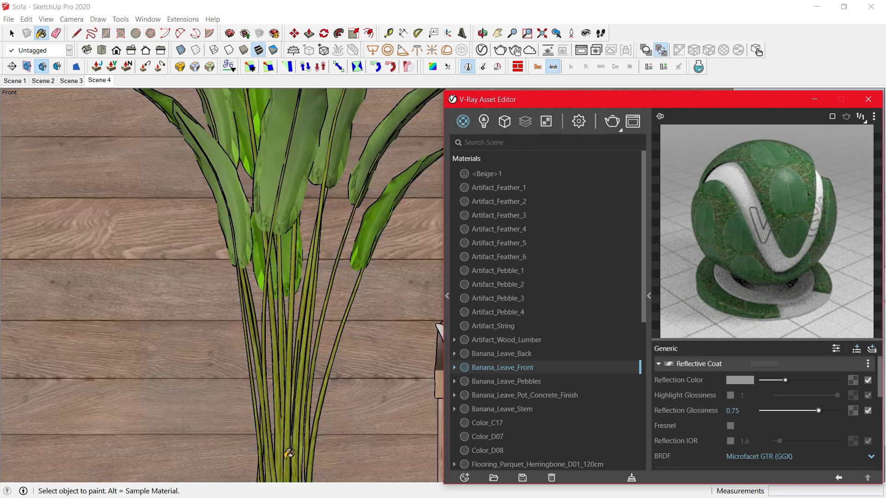
pyautogui.keyDown('alt'); pyautogui.click(274, 434); pyautogui.keyUp('alt')
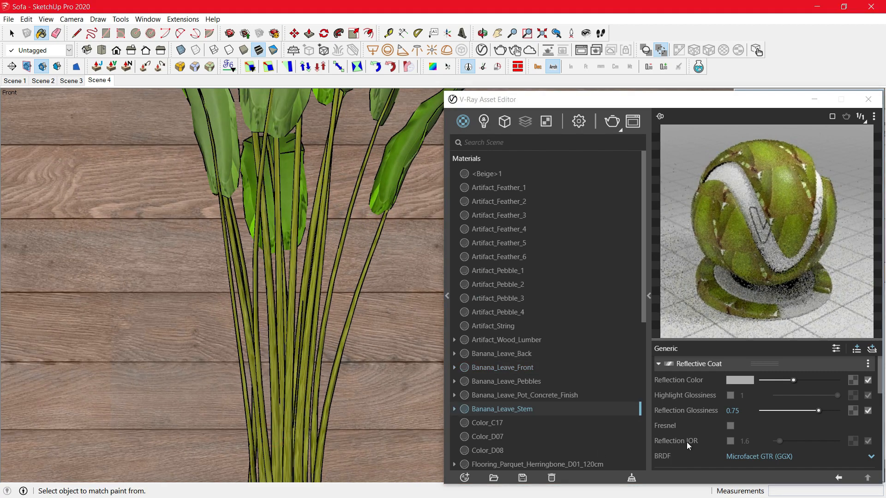
pyautogui.moveTo(795, 378); pyautogui.dragTo(788, 378)
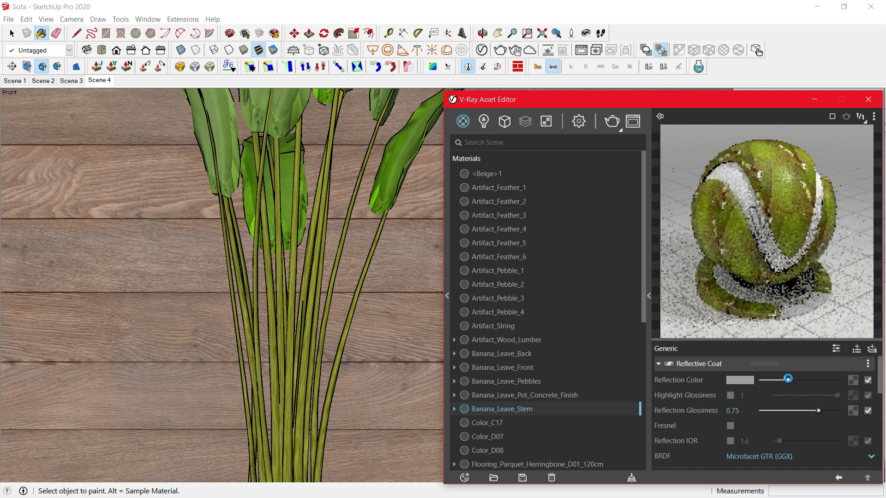
pyautogui.doubleClick(751, 411)
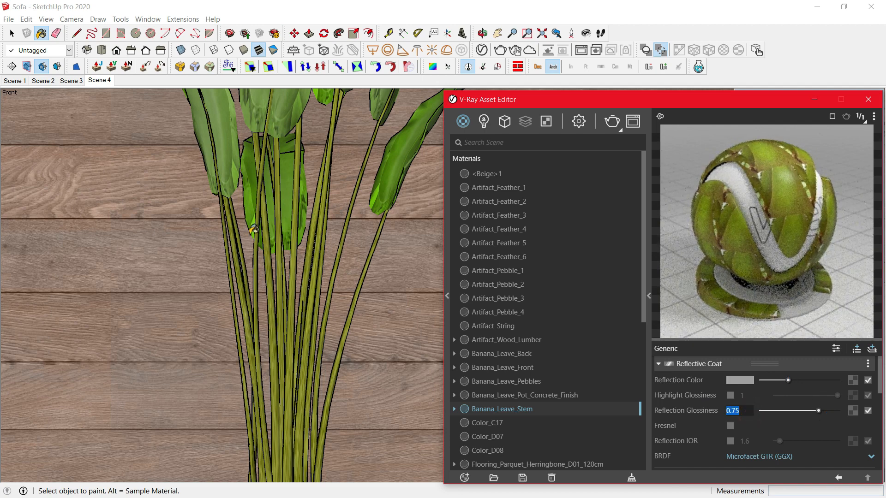
# - Sample the white pebble material in the plant pot and check its reflection color and reflection glossiness
pyautogui.scroll(-4, 296, 185)
pyautogui.scroll(-1, 302, 147)
pyautogui.scroll(4, 280, 401)
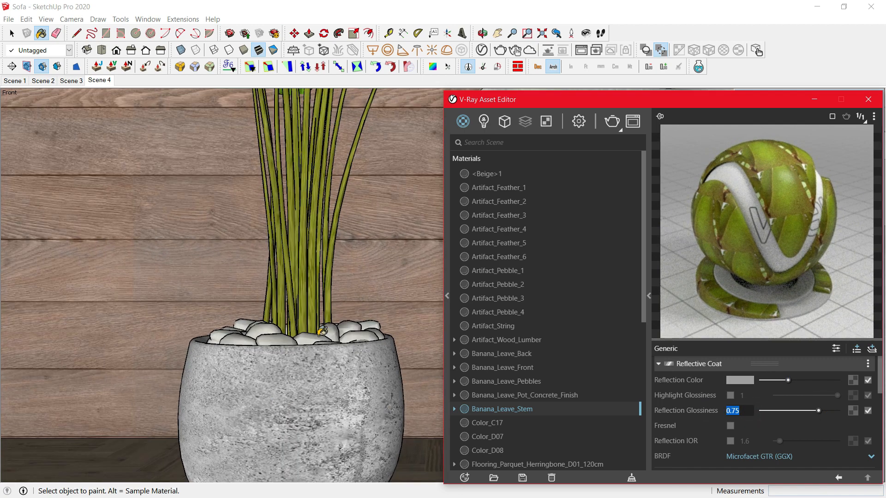
pyautogui.moveTo(299, 353); pyautogui.dragTo(307, 375, button='middle')
pyautogui.keyDown('alt'); pyautogui.click(277, 376); pyautogui.keyUp('alt')
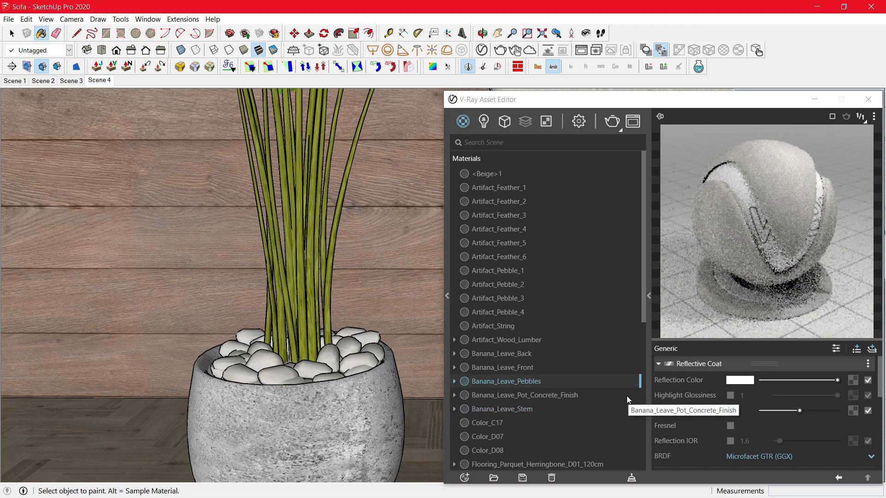
pyautogui.click(844, 384)
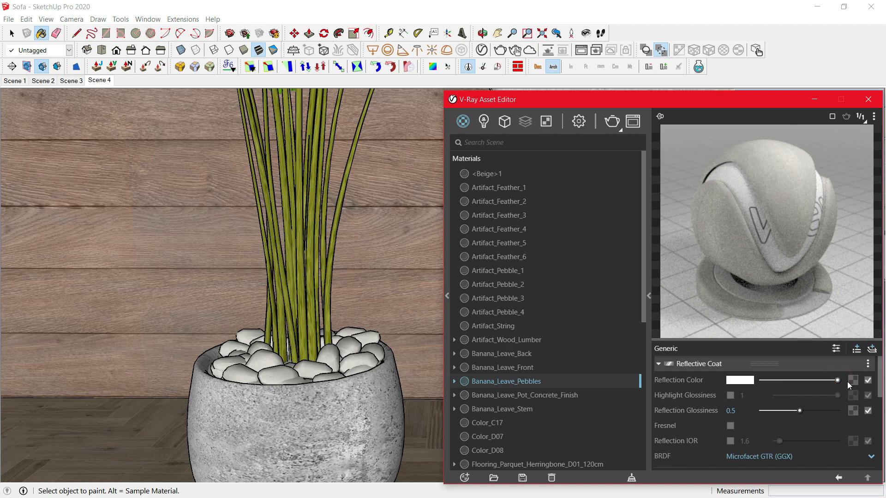
pyautogui.click(734, 411)
# - Sample the plant pot's concrete material and adjust its reflection color to a very light grey
pyautogui.keyDown('alt'); pyautogui.click(292, 422); pyautogui.keyUp('alt')
pyautogui.scroll(2, 744, 396)
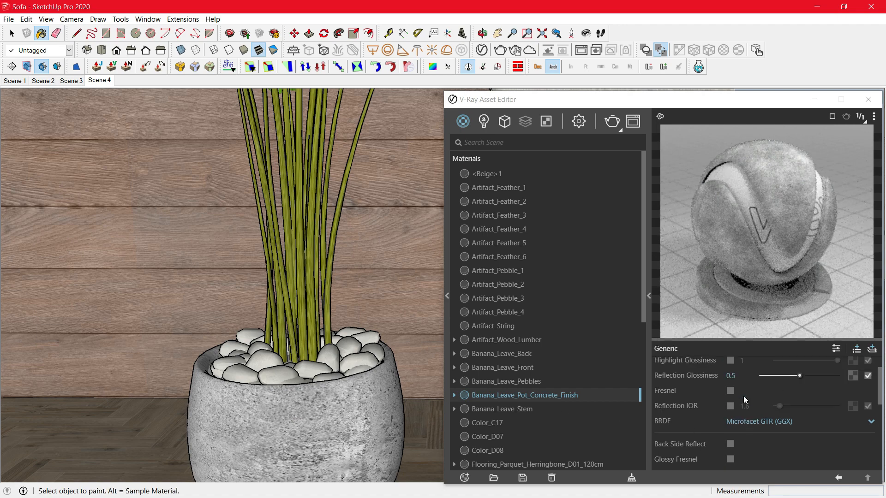
pyautogui.click(821, 380)
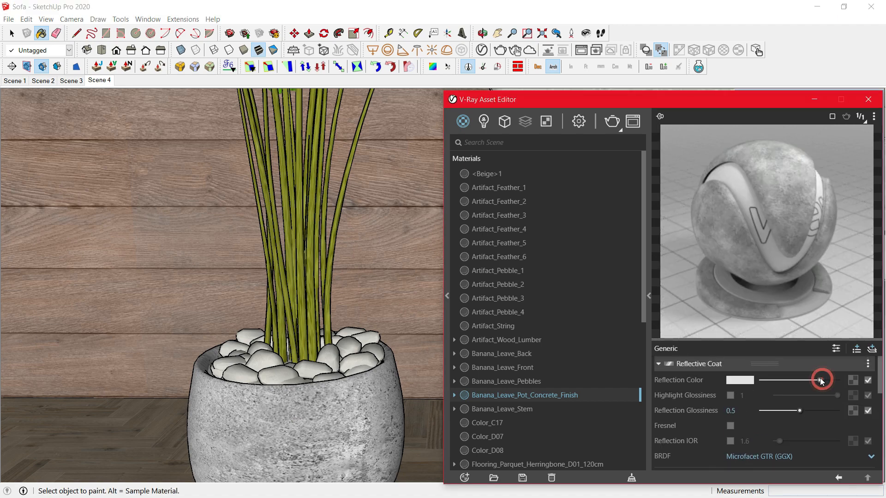
pyautogui.click(733, 411)
# - Examine the concrete pot material's diffuse map and the wrapping options for its bump map
pyautogui.click(681, 365)
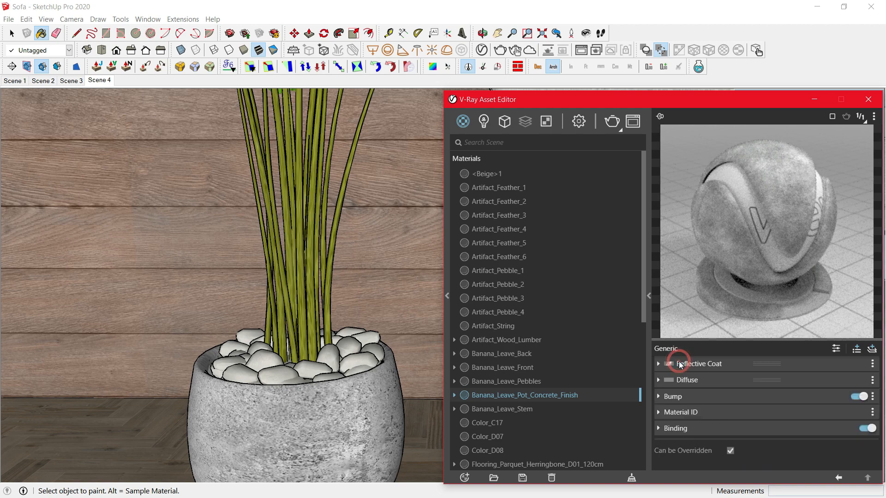
pyautogui.click(685, 395)
pyautogui.click(691, 379)
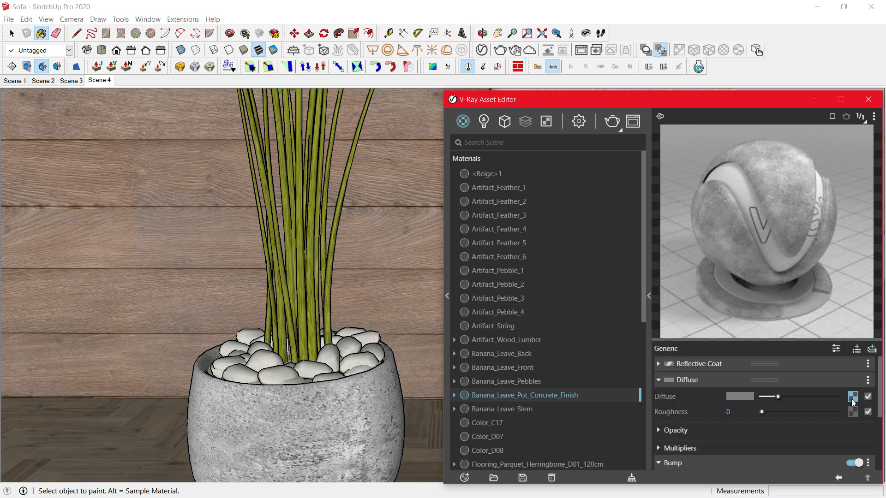
pyautogui.rightClick(853, 396)
pyautogui.click(825, 404)
pyautogui.click(673, 379)
pyautogui.rightClick(867, 413)
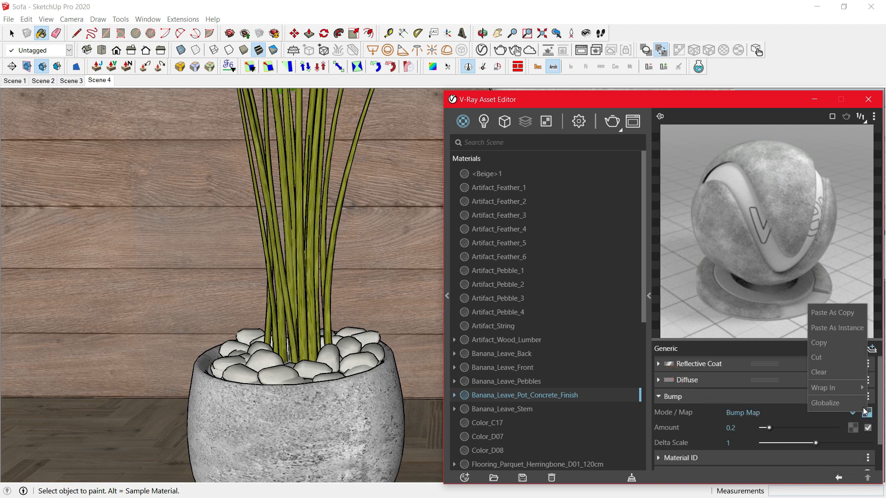
pyautogui.moveTo(844, 390)
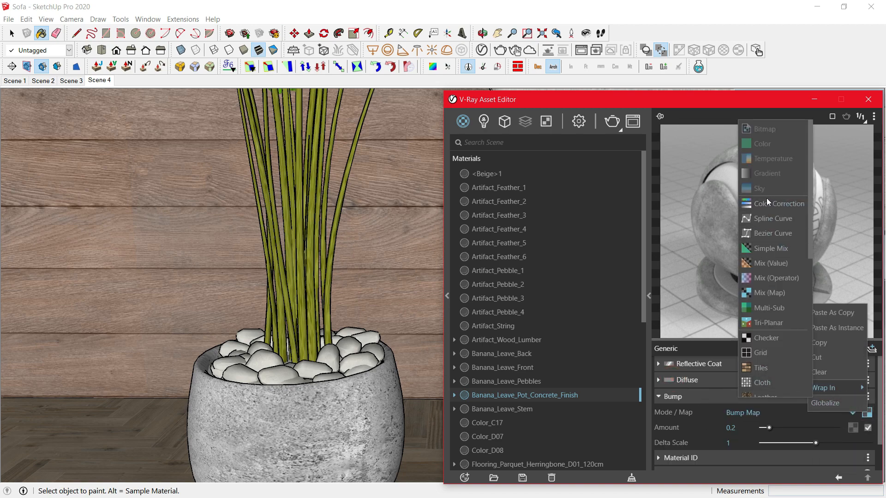
# - In the pot's bump Color Correction, use the Gain / Gamma / Lift lightness mode with a gamma of 1.86
pyautogui.click(869, 414)
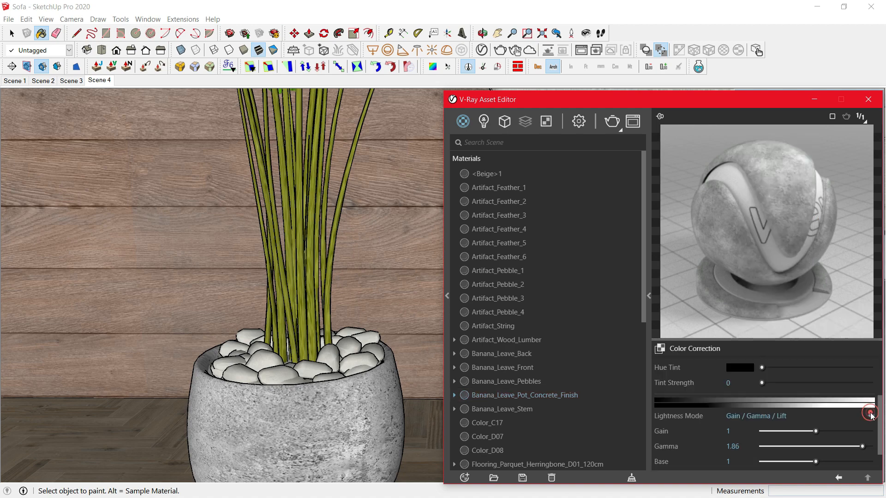
pyautogui.scroll(2, 766, 381)
pyautogui.scroll(1, 766, 380)
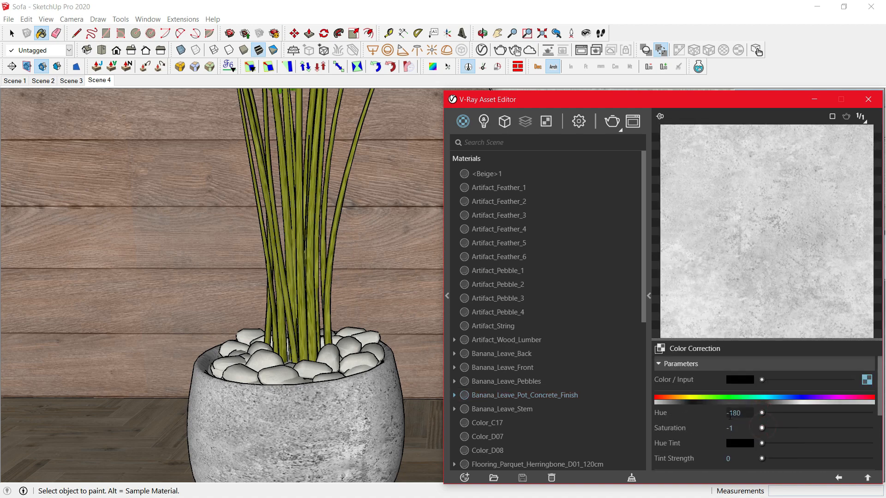
pyautogui.scroll(-3, 761, 422)
pyautogui.click(768, 386)
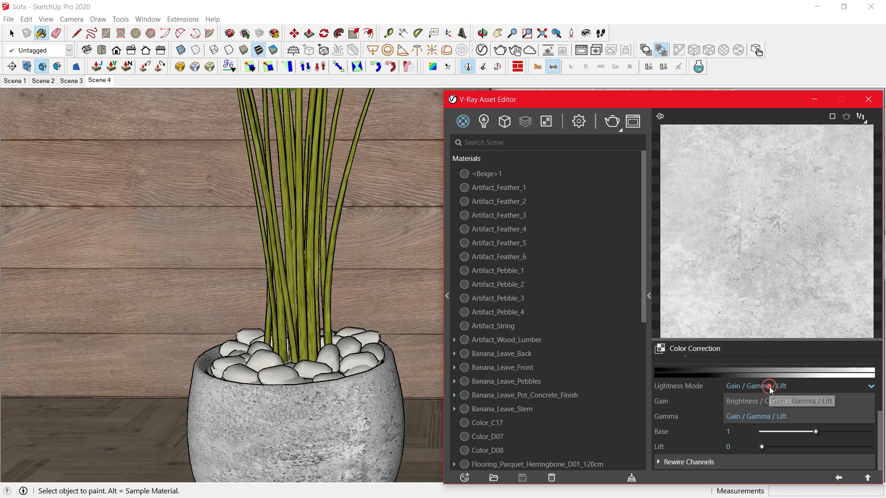
pyautogui.click(778, 417)
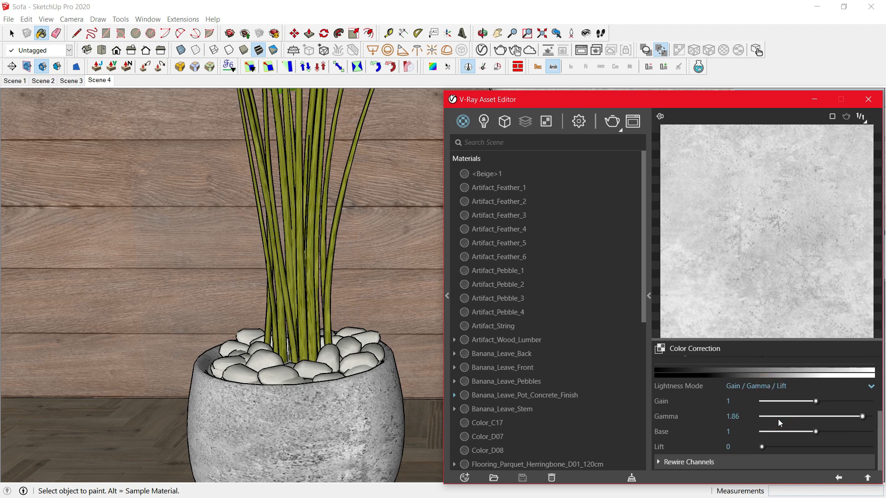
pyautogui.moveTo(816, 416); pyautogui.dragTo(861, 417)
pyautogui.click(733, 417)
# - Sample the sofa frame's wood material, check its reflection glossiness, and make its reflection color a slightly darker grey
pyautogui.scroll(-5, 345, 244)
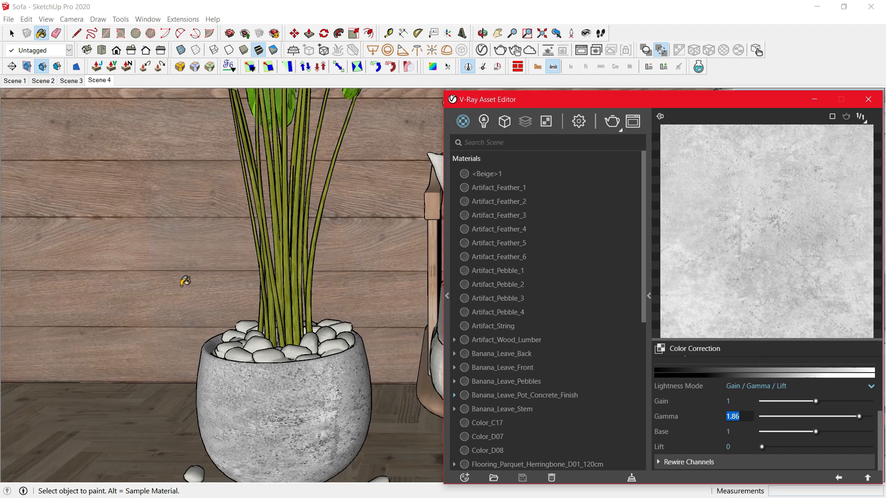
pyautogui.scroll(2, 348, 214)
pyautogui.moveTo(332, 268)
pyautogui.mouseDown(button='middle')
pyautogui.moveTo(333, 275)
pyautogui.moveTo(380, 277)
pyautogui.moveTo(400, 269)
pyautogui.moveTo(335, 285)
pyautogui.mouseUp(button='middle')
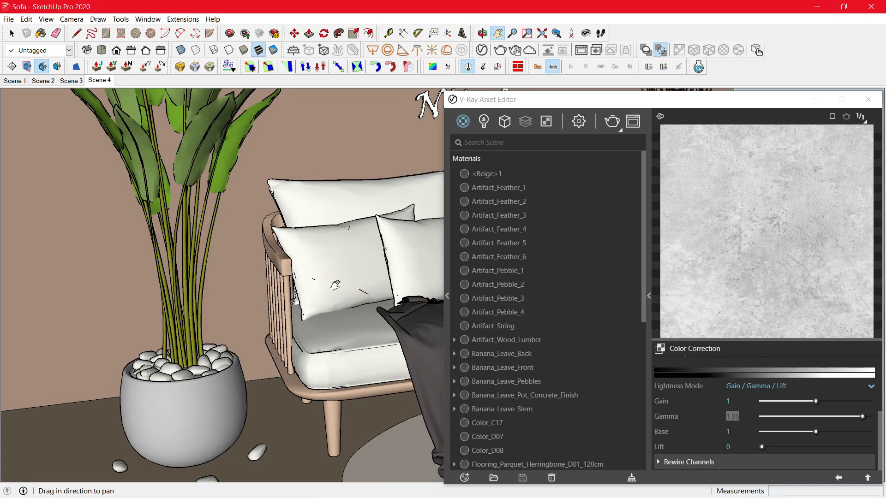
pyautogui.keyDown('alt'); pyautogui.click(276, 260); pyautogui.keyUp('alt')
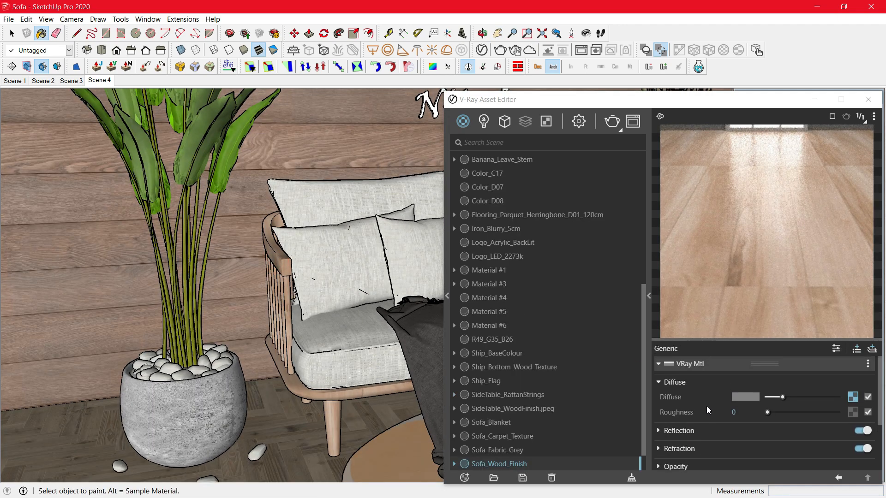
pyautogui.click(713, 430)
pyautogui.scroll(-2, 713, 430)
pyautogui.doubleClick(744, 418)
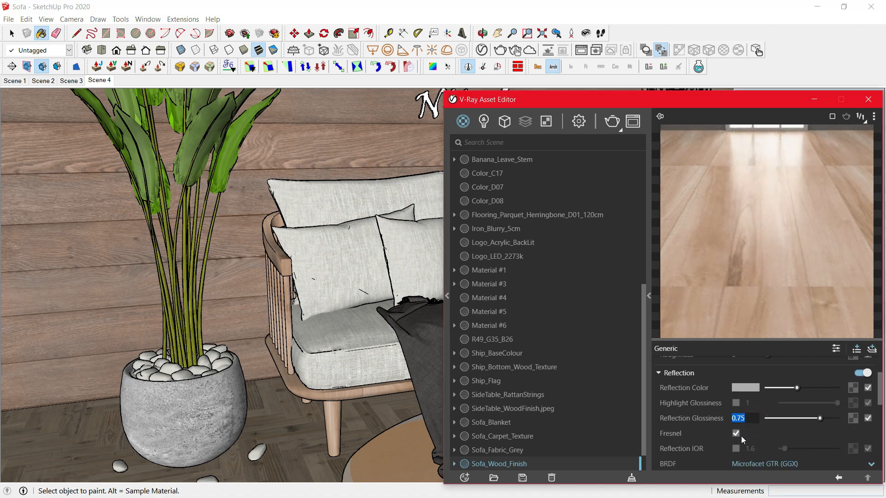
pyautogui.moveTo(801, 388); pyautogui.dragTo(794, 387)
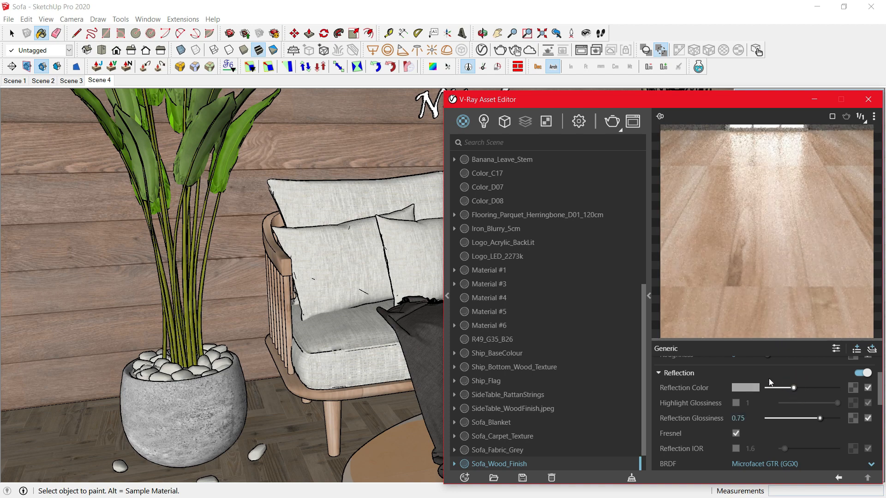
pyautogui.click(723, 373)
pyautogui.scroll(3, 768, 396)
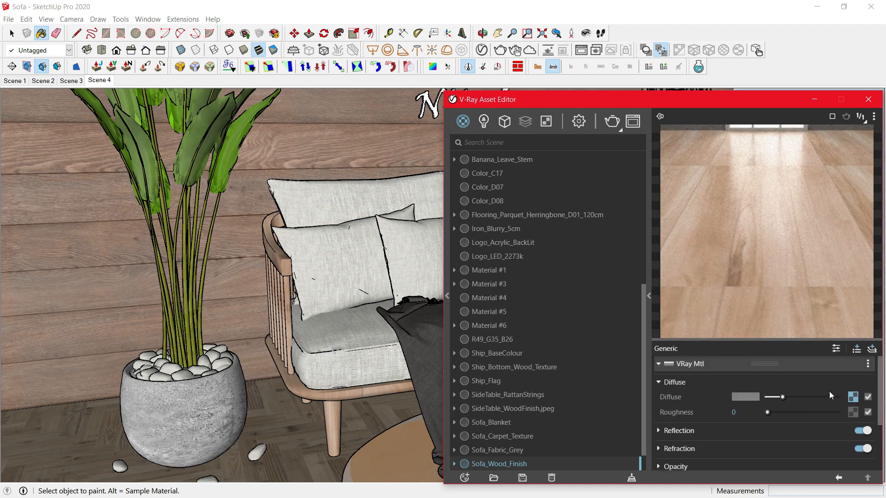
# - Examine the sofa wood material's diffuse map options and the wrapping options for its bump map
pyautogui.click(854, 397)
pyautogui.click(818, 335)
pyautogui.scroll(-3, 709, 410)
pyautogui.click(718, 423)
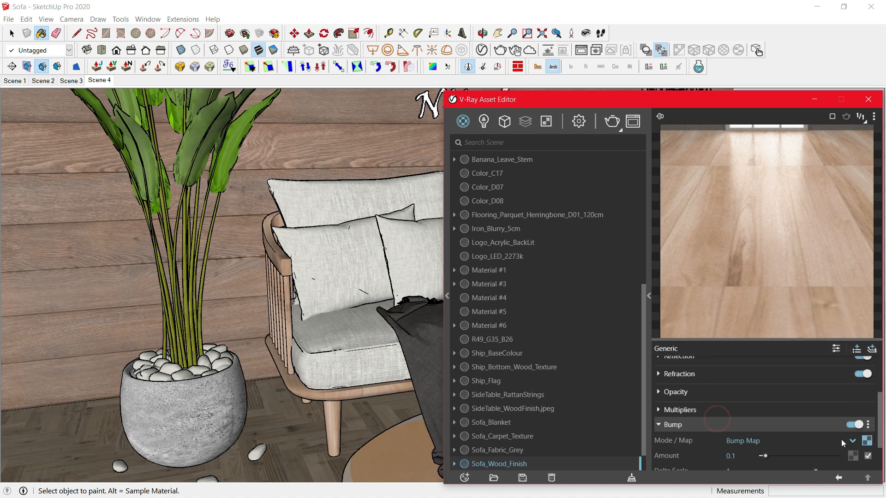
pyautogui.rightClick(867, 442)
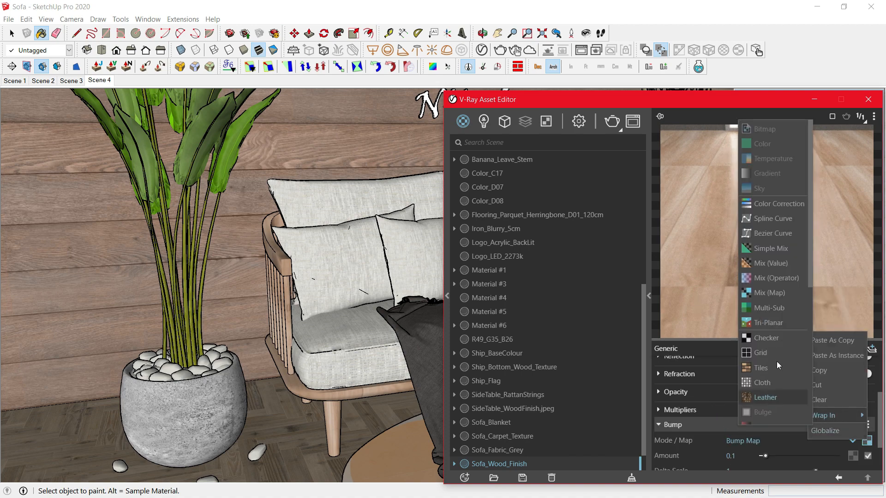
# - In the sofa wood's bump Color Correction, raise the brightness to 0.136, and check the material's bump amount
pyautogui.click(868, 442)
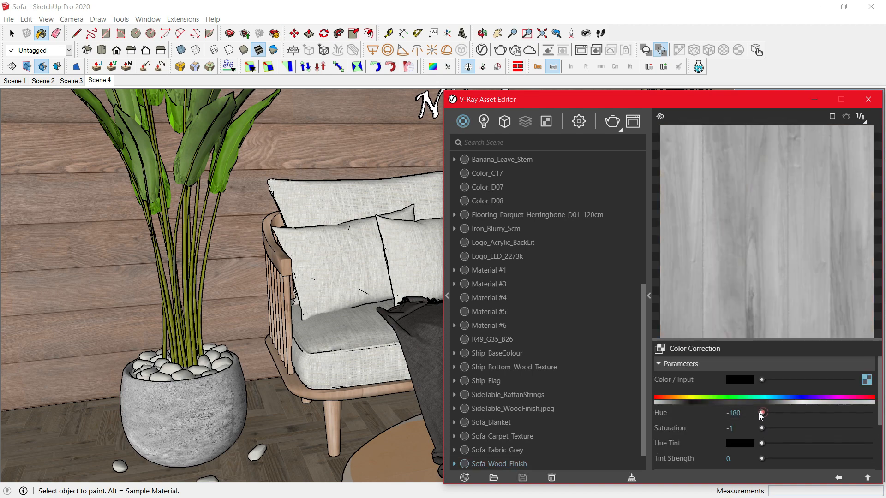
pyautogui.scroll(-1, 759, 429)
pyautogui.scroll(-3, 757, 426)
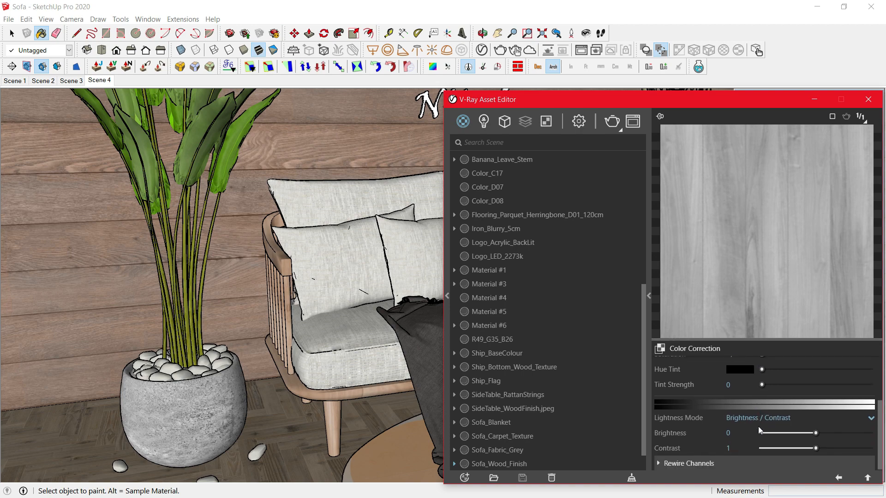
pyautogui.moveTo(817, 431); pyautogui.dragTo(823, 432)
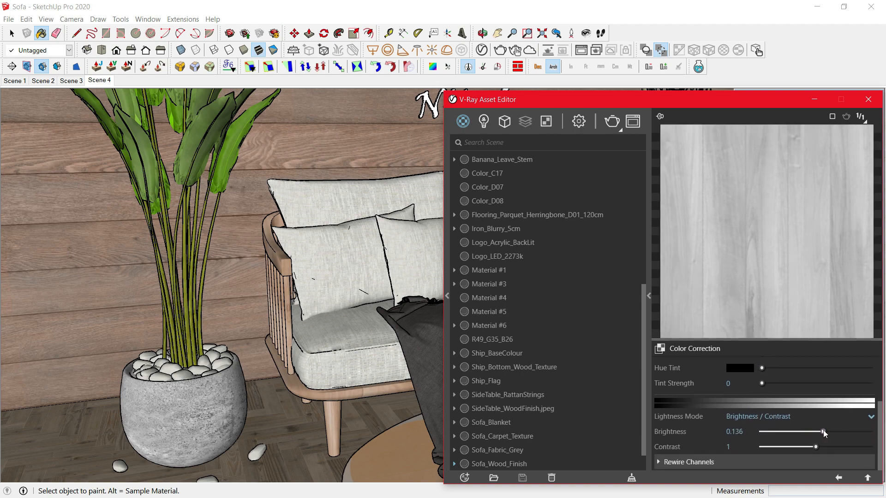
pyautogui.click(838, 478)
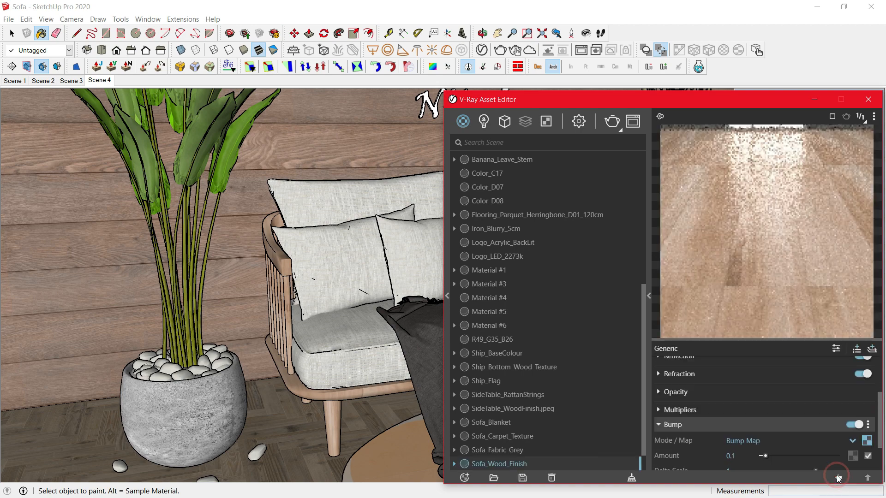
pyautogui.scroll(-2, 773, 464)
pyautogui.doubleClick(733, 410)
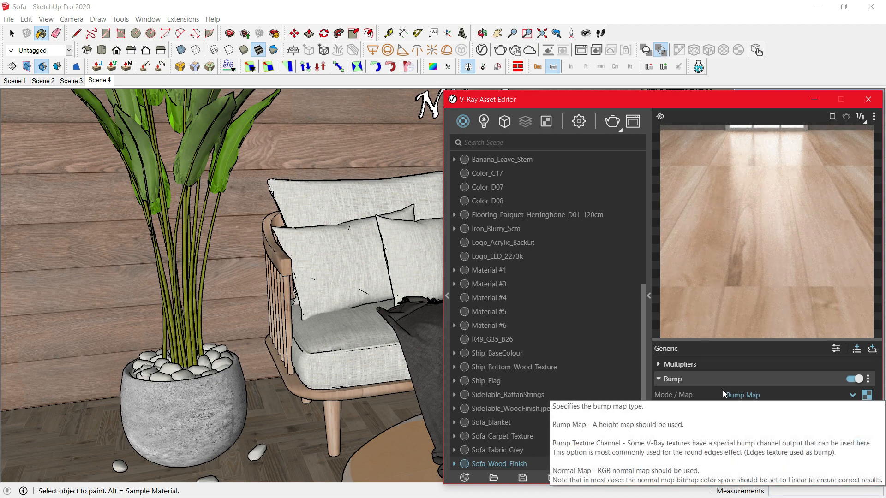
# - Sample the grey fabric of the sofa pillow and check its reflection color and reflection glossiness
pyautogui.keyDown('alt'); pyautogui.click(348, 245); pyautogui.keyUp('alt')
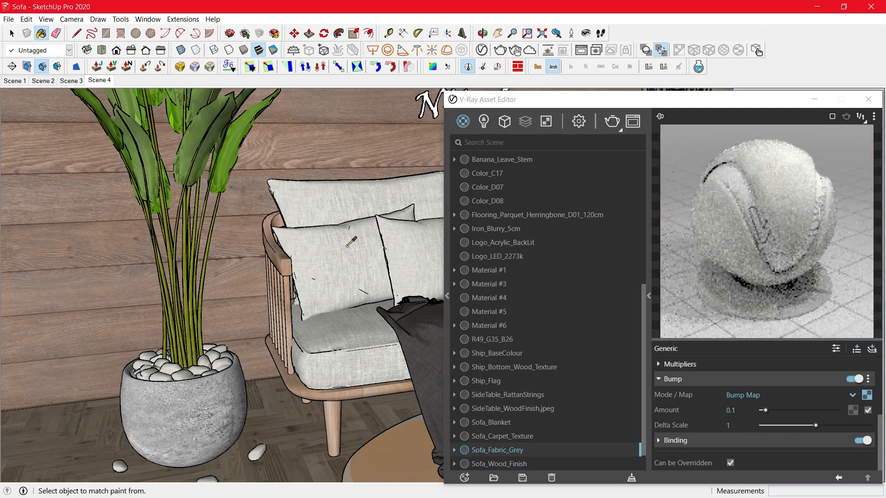
pyautogui.scroll(5, 718, 394)
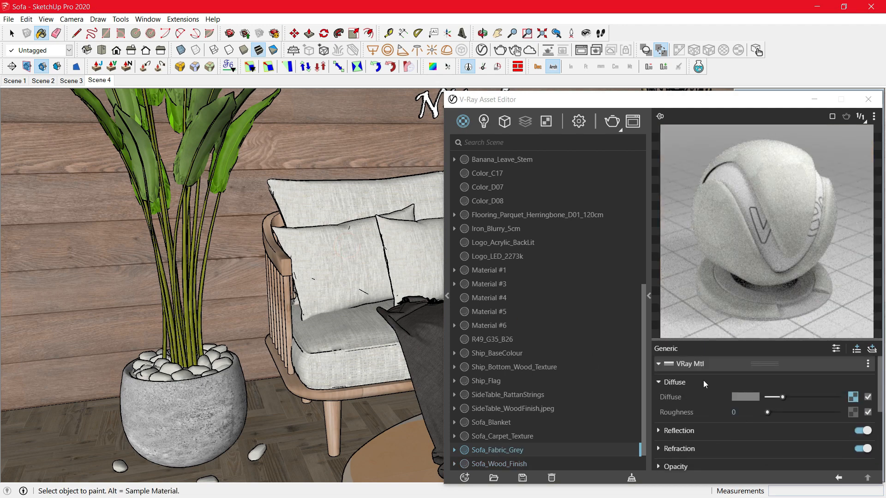
pyautogui.click(714, 433)
pyautogui.scroll(-2, 795, 388)
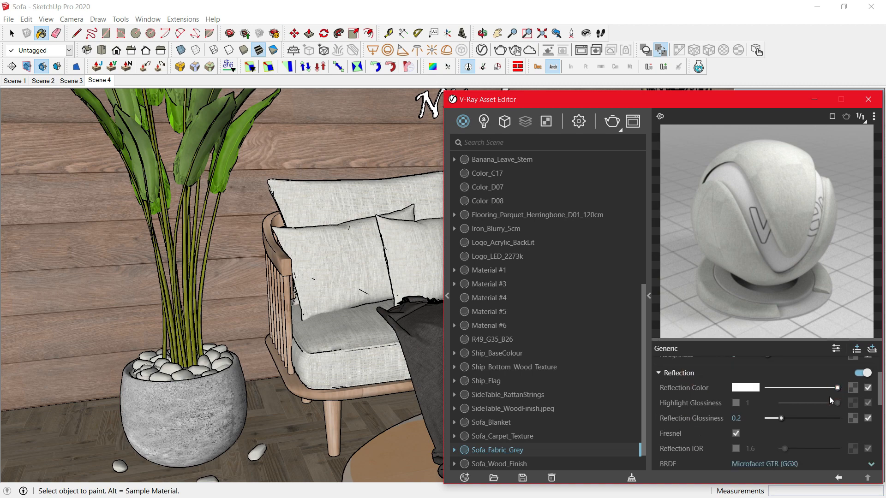
pyautogui.click(737, 418)
pyautogui.moveTo(737, 418); pyautogui.dragTo(691, 411)
pyautogui.click(705, 373)
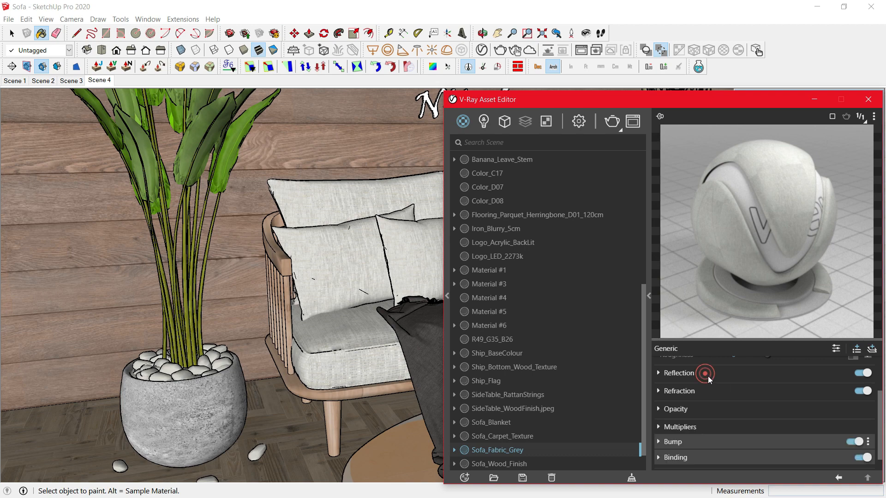
# - Check the bump map and bump amount of the grey sofa fabric
pyautogui.click(735, 442)
pyautogui.scroll(-1, 735, 442)
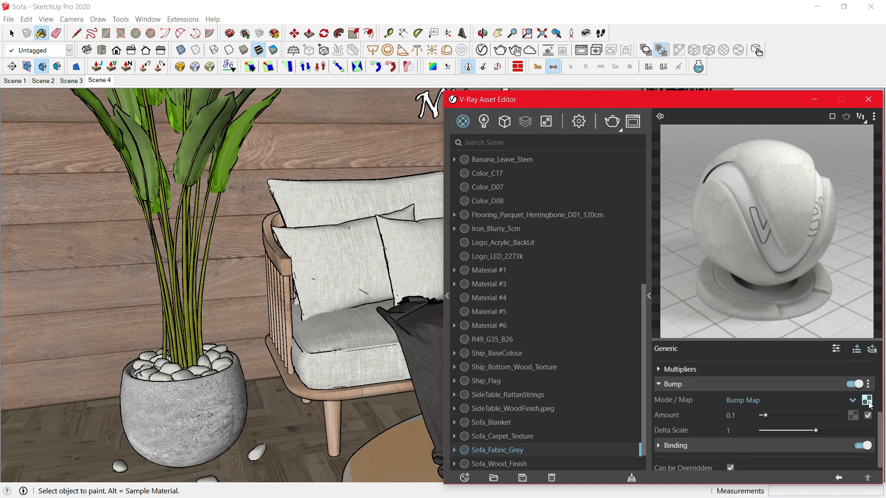
pyautogui.click(853, 415)
pyautogui.click(845, 478)
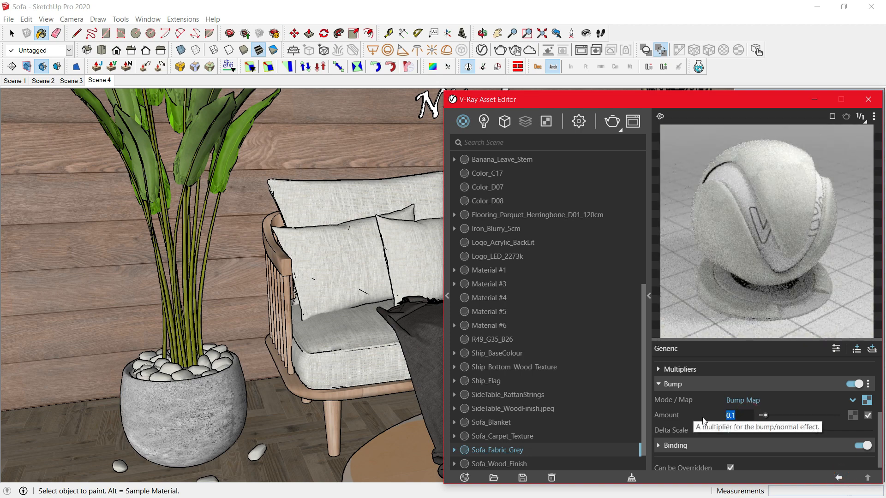
# - Sample the dark blanket material on the sofa and check the reflection color and glossiness of its Reflective Coat layer
pyautogui.scroll(-3, 259, 338)
pyautogui.scroll(1, 478, 337)
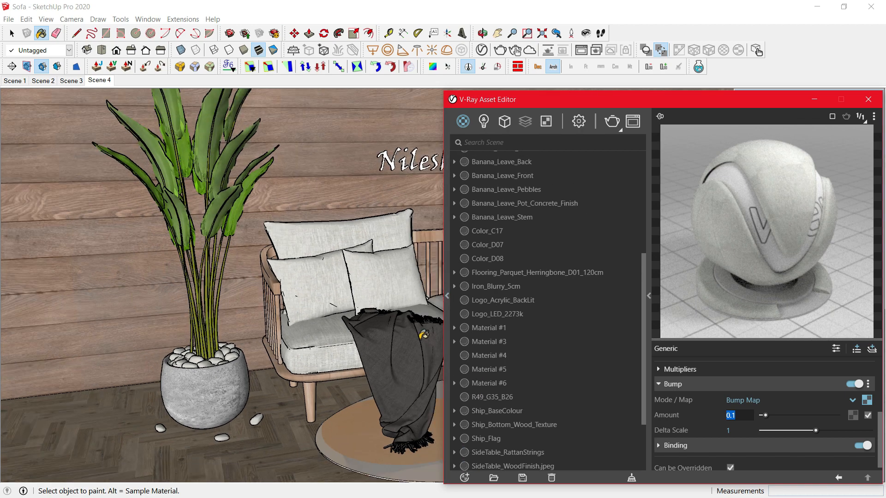
pyautogui.scroll(3, 411, 336)
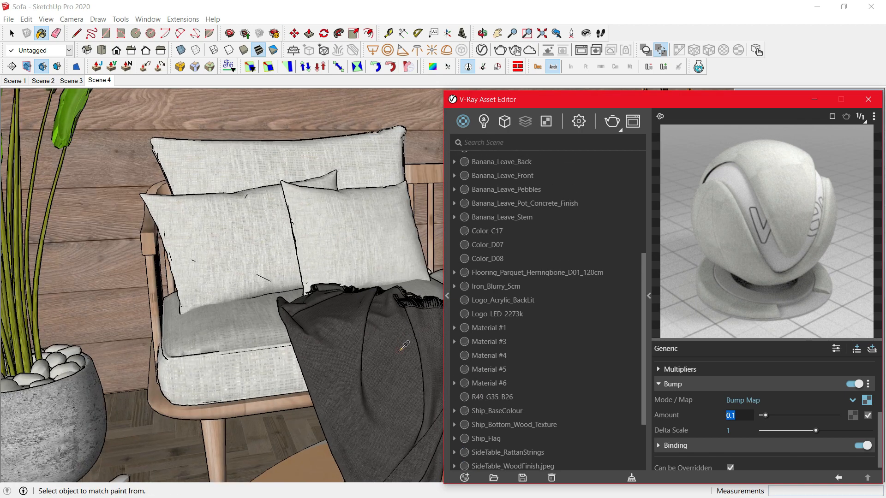
pyautogui.click(399, 350)
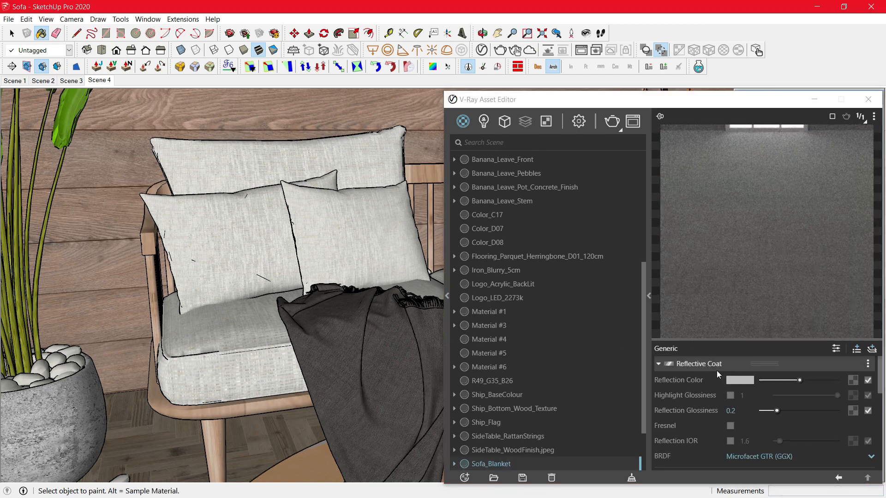
pyautogui.click(738, 408)
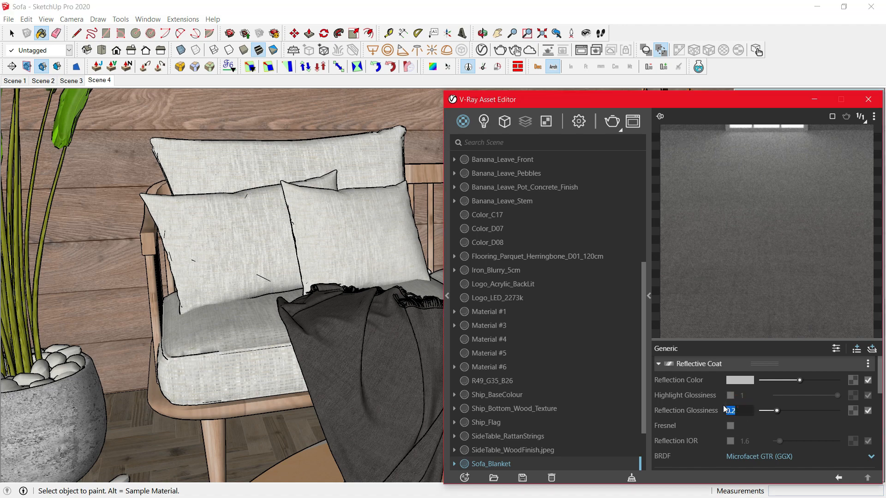
pyautogui.click(800, 382)
pyautogui.click(702, 364)
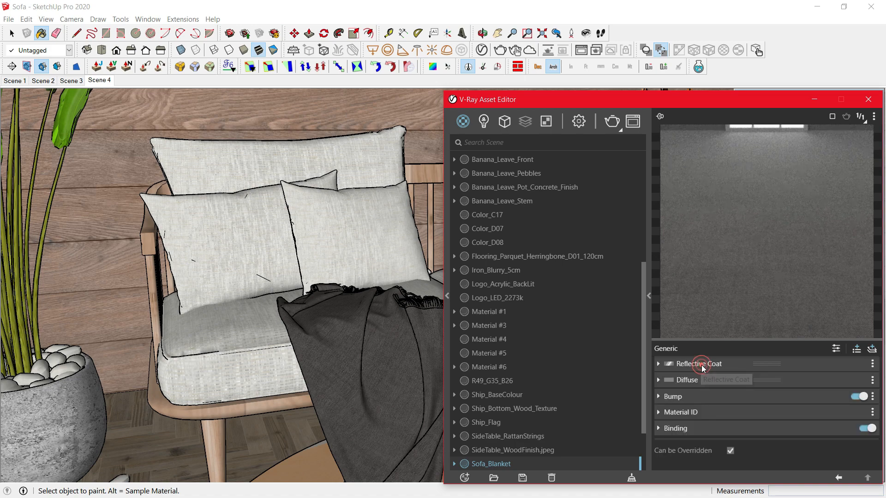
# - Examine the blanket material's bump settings and the options of its diffuse map
pyautogui.click(703, 395)
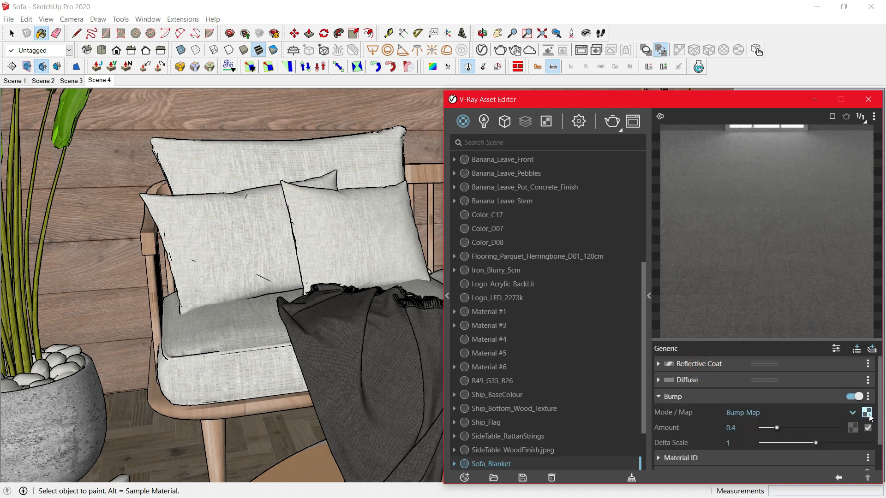
pyautogui.click(728, 381)
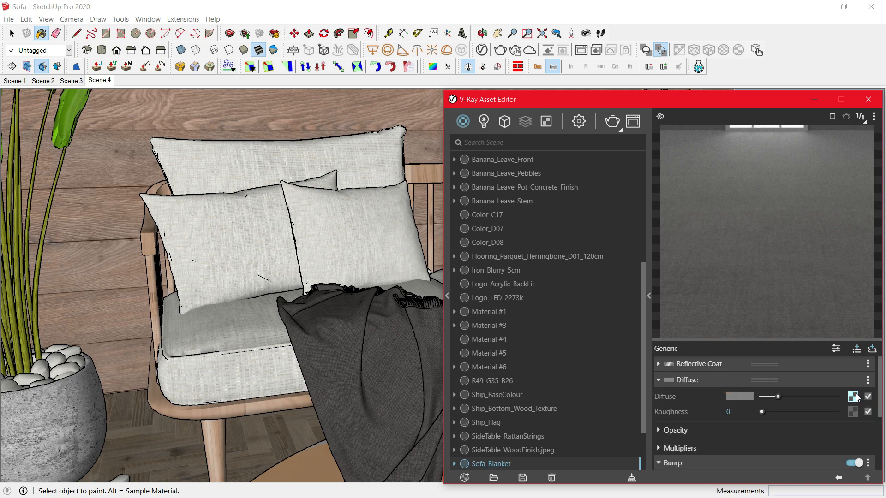
pyautogui.rightClick(848, 393)
pyautogui.click(761, 458)
pyautogui.scroll(-2, 760, 457)
pyautogui.click(810, 412)
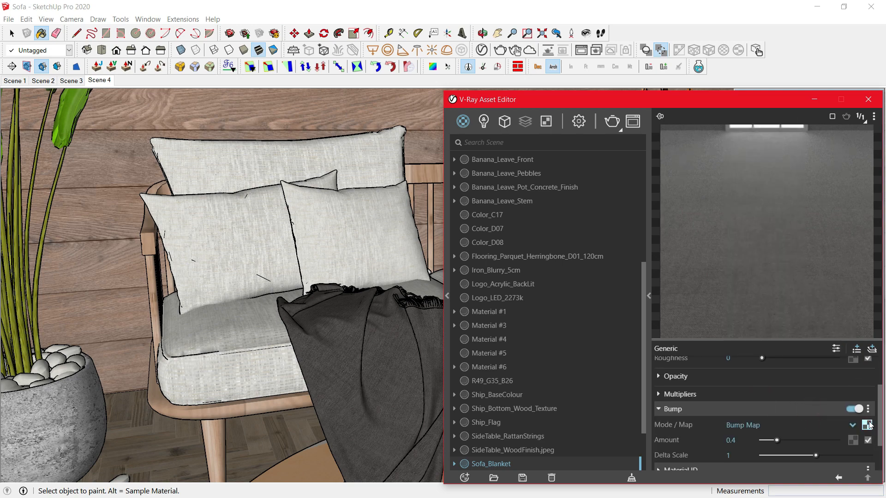
# - Examine the saturation, lightness mode and gamma in the blanket's bump Color Correction, and check the material's bump amount
pyautogui.click(867, 424)
pyautogui.scroll(4, 757, 397)
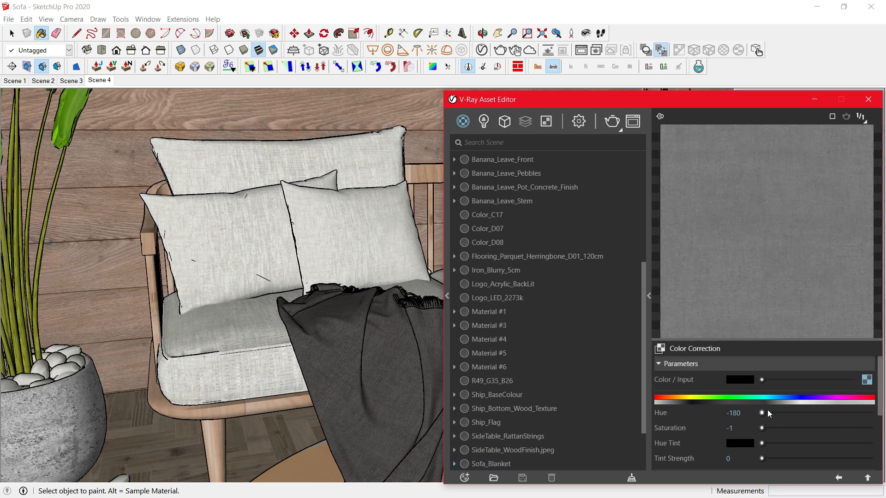
pyautogui.click(762, 428)
pyautogui.scroll(-3, 718, 411)
pyautogui.click(780, 385)
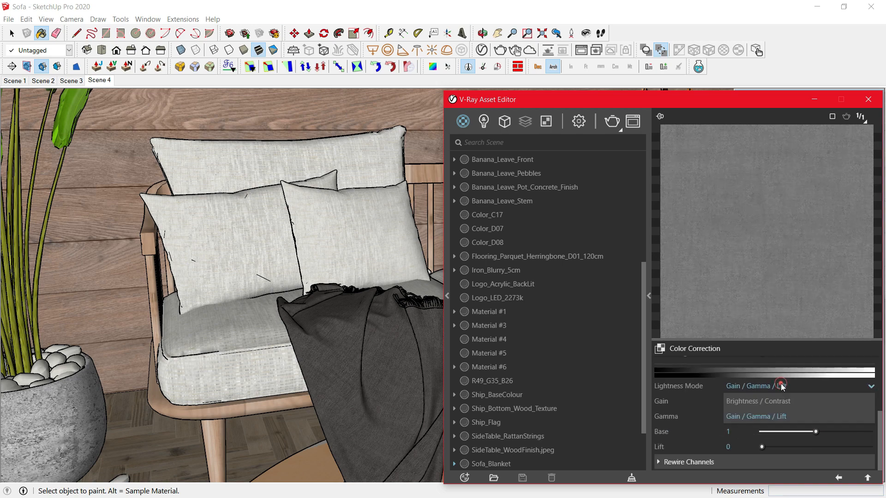
pyautogui.click(773, 414)
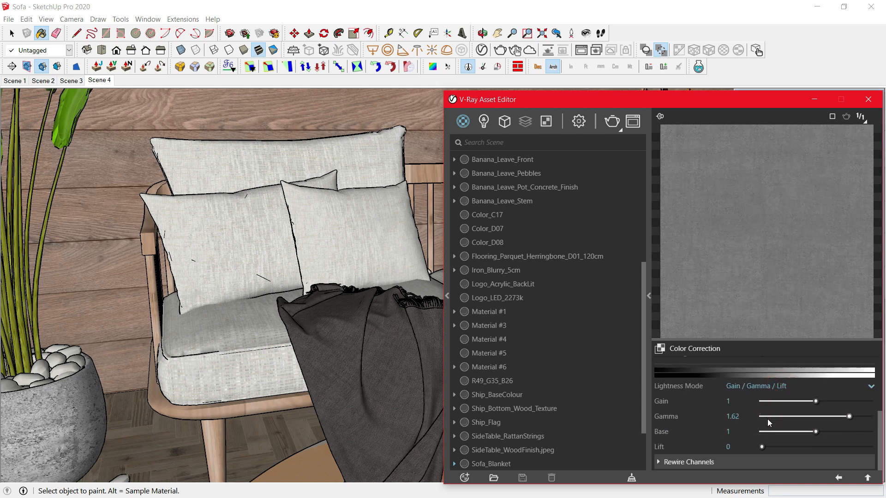
pyautogui.doubleClick(743, 417)
pyautogui.click(839, 478)
pyautogui.click(745, 434)
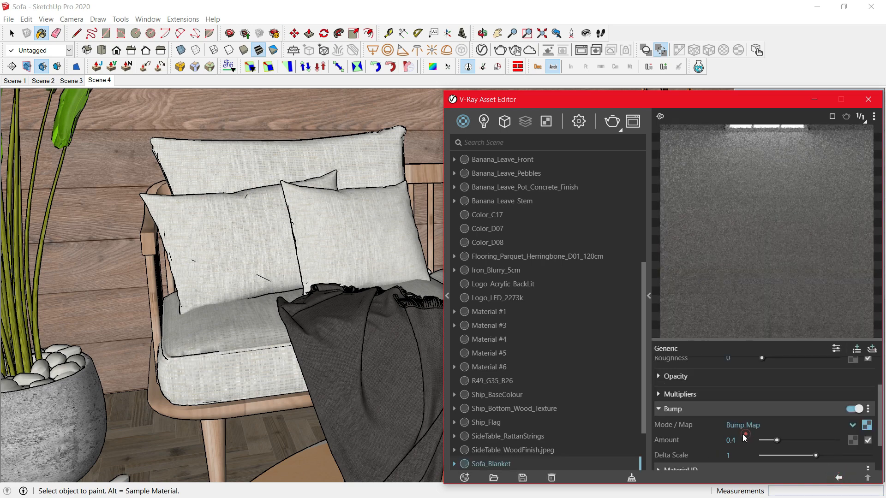
pyautogui.click(744, 437)
# - Sample the carpet material in front of the sofa and check its reflection color and reflection glossiness
pyautogui.scroll(-4, 65, 286)
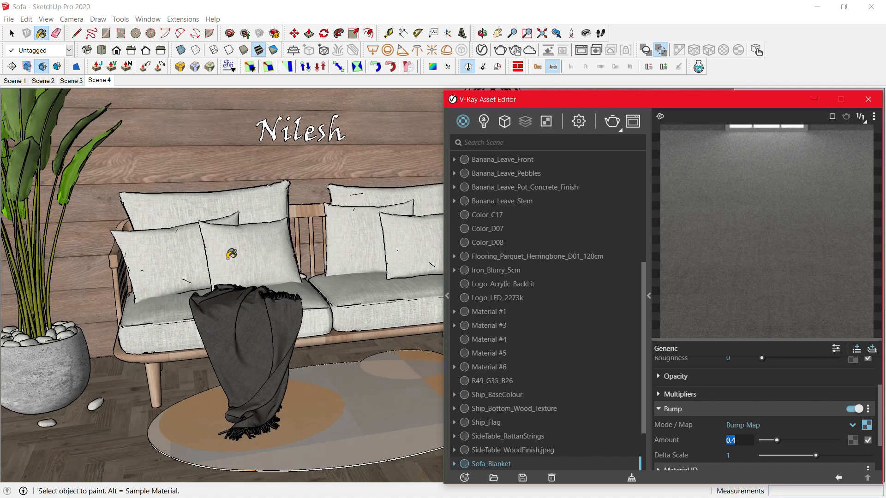
pyautogui.moveTo(227, 259); pyautogui.dragTo(231, 268, button='middle')
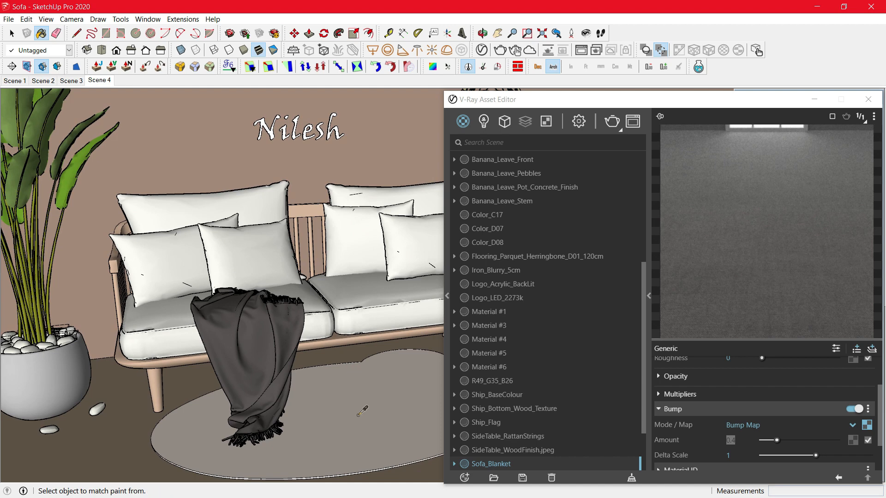
pyautogui.click(371, 409)
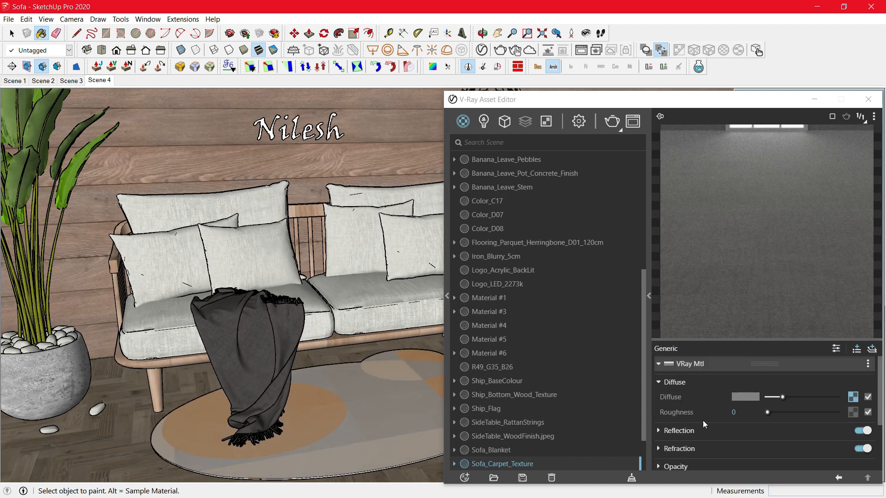
pyautogui.click(692, 430)
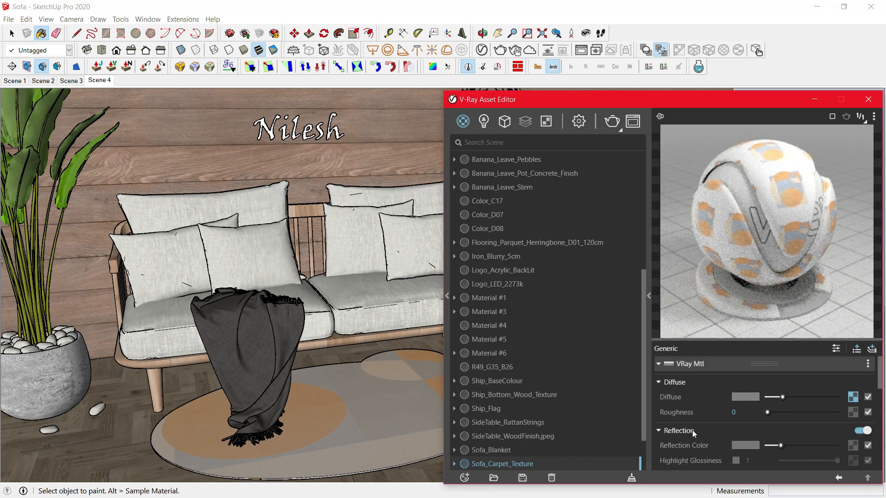
pyautogui.scroll(-2, 715, 429)
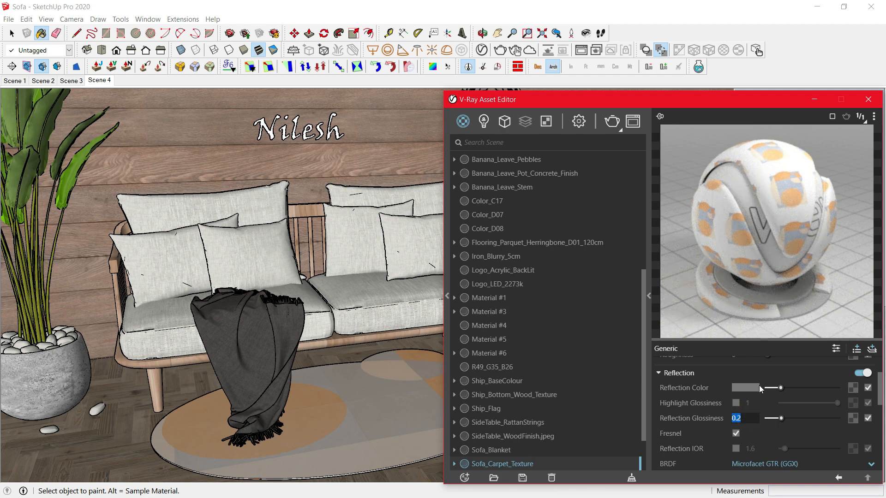
pyautogui.click(683, 372)
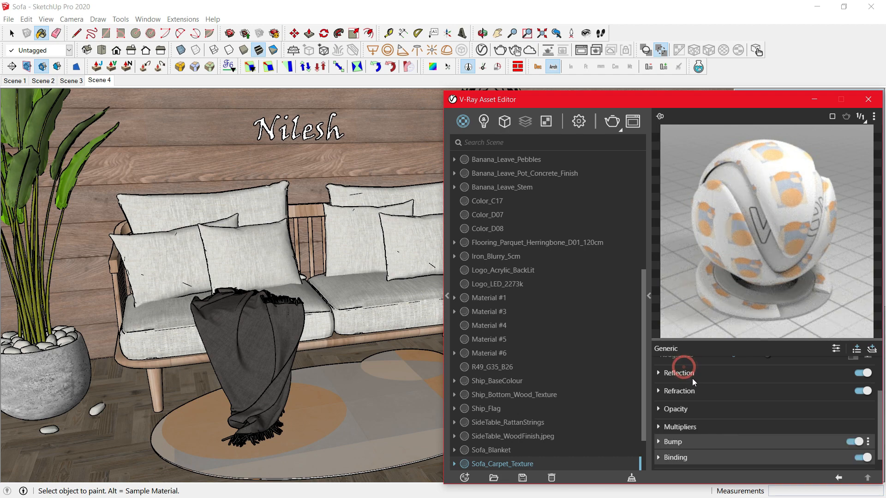
# - Check the bump map slot and bump amount of the carpet material
pyautogui.click(708, 437)
pyautogui.scroll(-2, 719, 437)
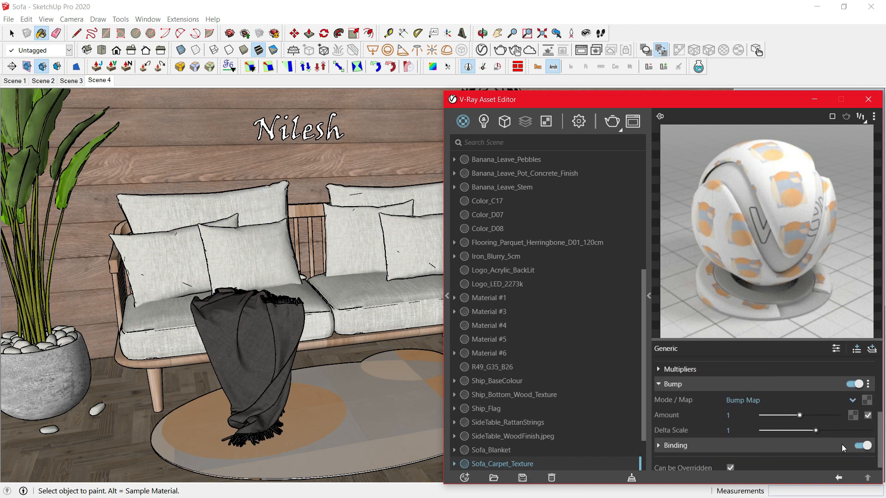
pyautogui.click(688, 389)
pyautogui.click(454, 6)
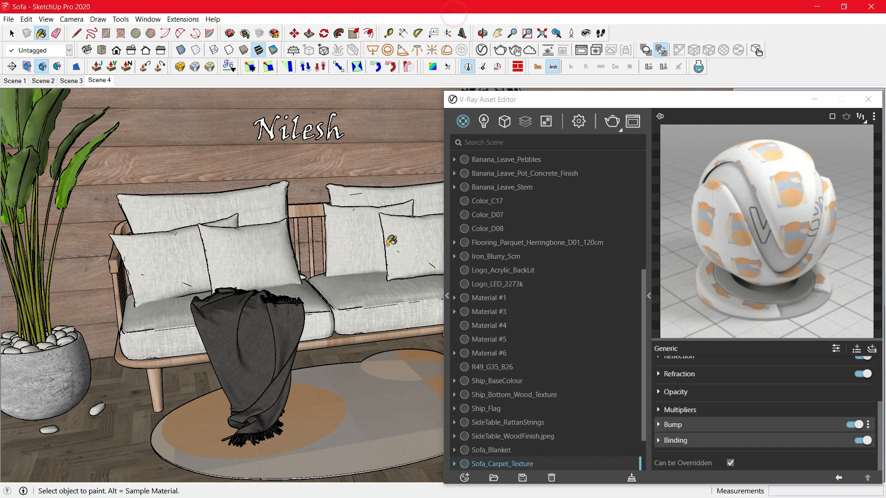
# - Sample the wood material on the side table's base and check its reflection color and glossiness
pyautogui.keyDown('shift'); pyautogui.moveTo(393, 282); pyautogui.dragTo(195, 290, button='middle'); pyautogui.keyUp('shift')
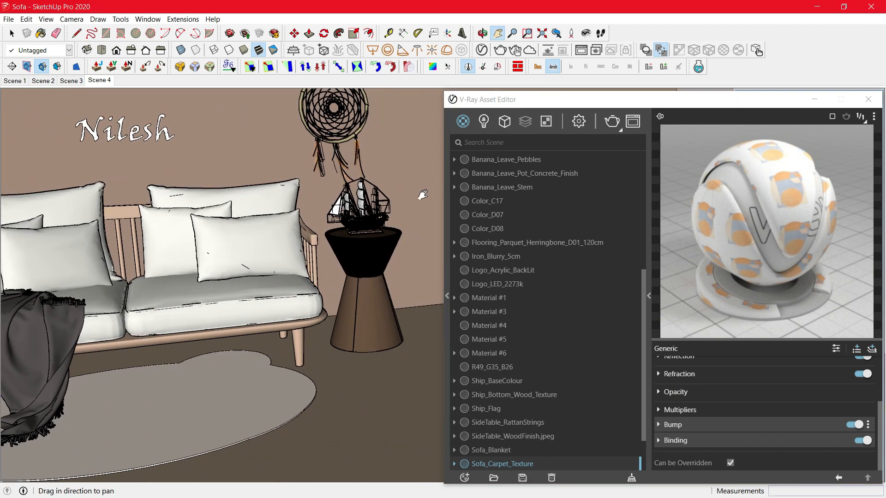
pyautogui.scroll(3, 396, 265)
pyautogui.scroll(4, 369, 284)
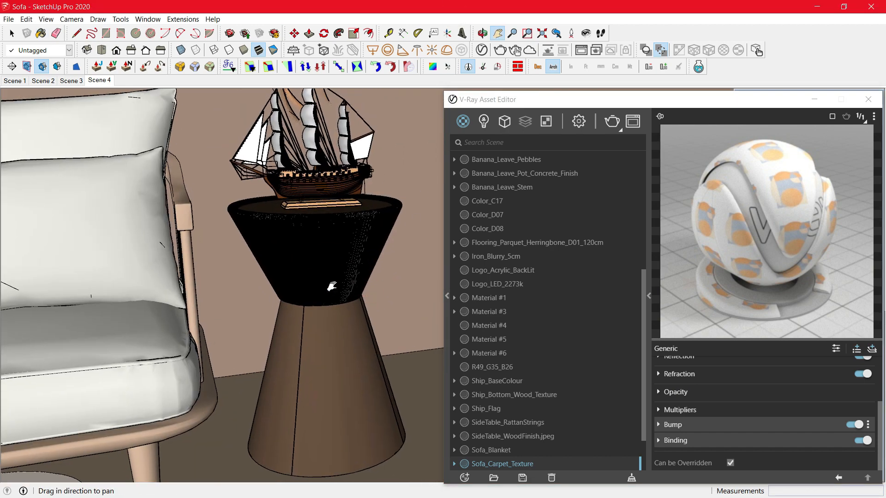
pyautogui.press('b')
pyautogui.keyDown('alt'); pyautogui.click(341, 364); pyautogui.keyUp('alt')
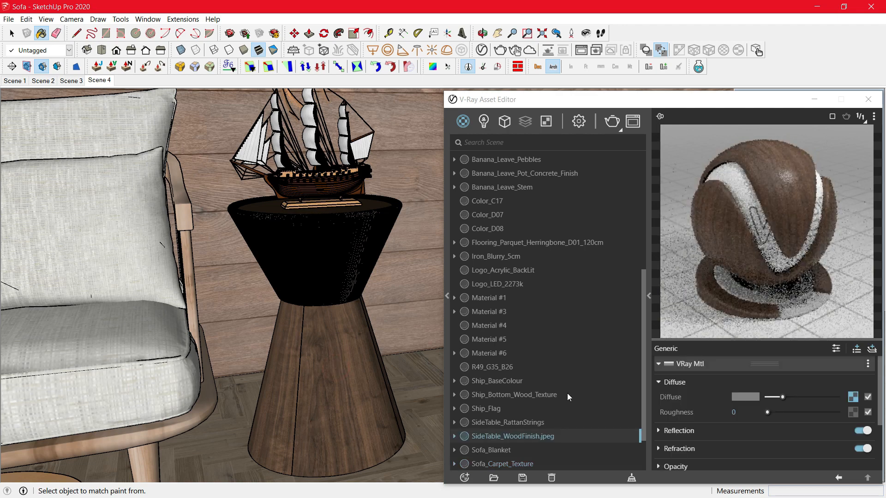
pyautogui.click(732, 431)
pyautogui.scroll(-2, 732, 432)
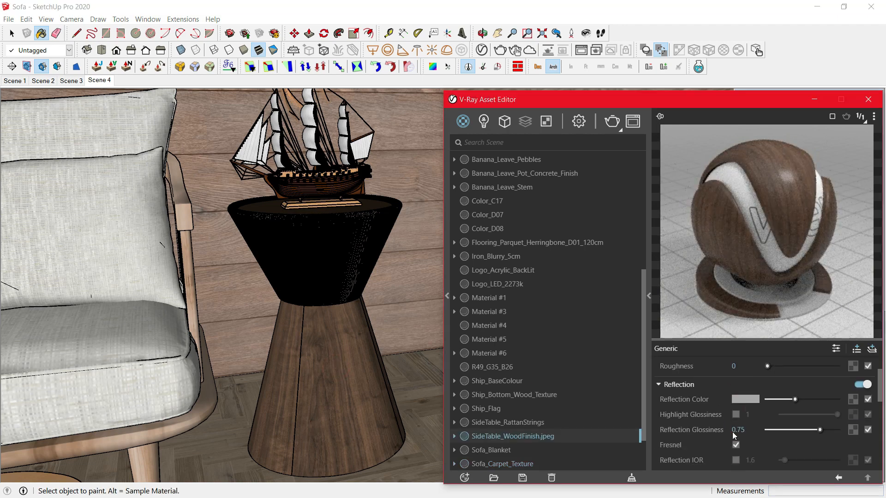
pyautogui.moveTo(755, 418); pyautogui.dragTo(718, 414)
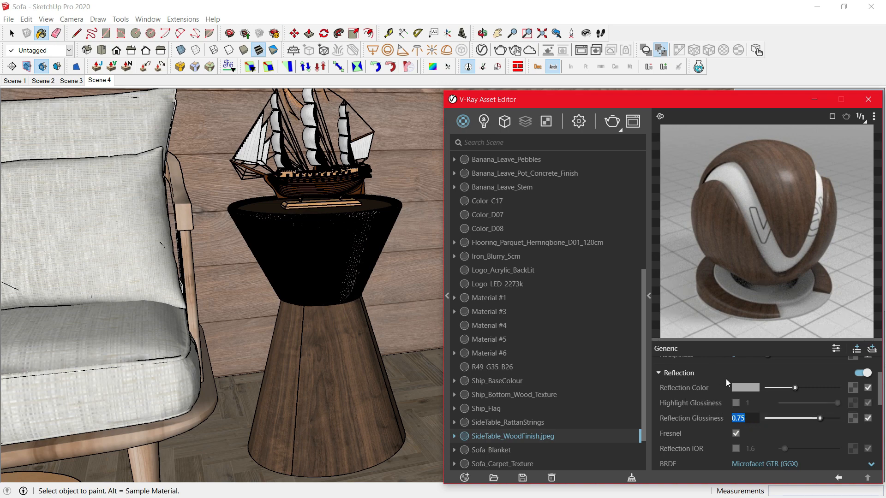
pyautogui.click(750, 376)
# - Set the brightness to 0.128 in the Color Correction of the side table wood's bump map
pyautogui.click(737, 438)
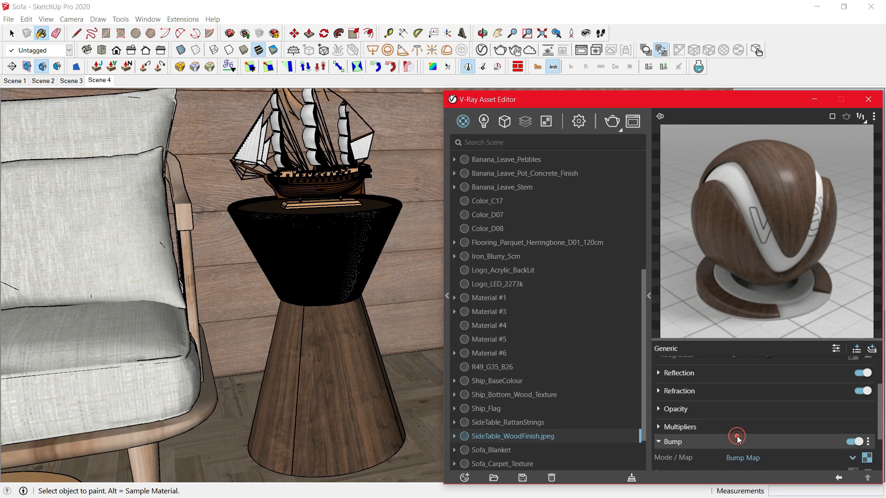
pyautogui.scroll(5, 737, 436)
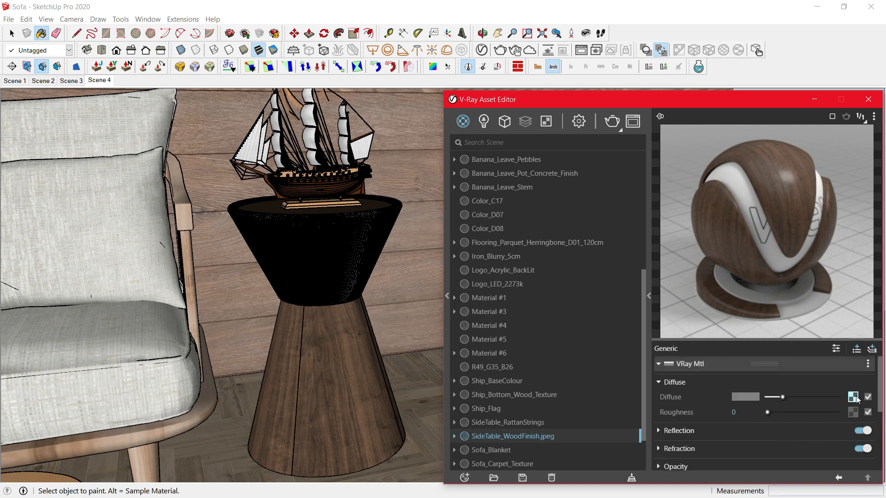
pyautogui.scroll(-4, 800, 407)
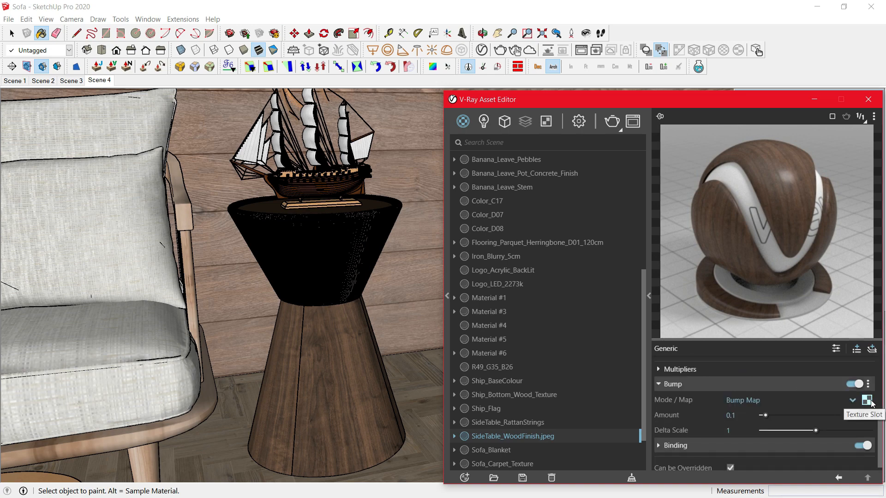
pyautogui.click(871, 402)
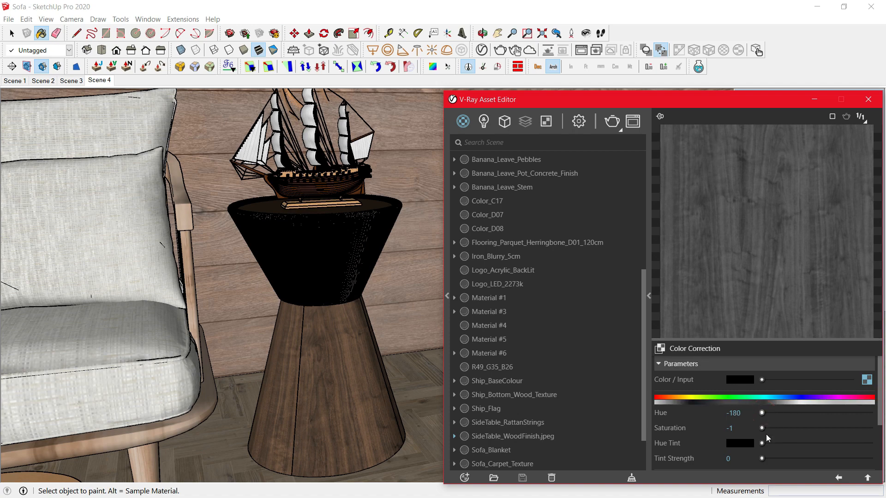
pyautogui.scroll(-3, 738, 420)
pyautogui.scroll(-1, 726, 421)
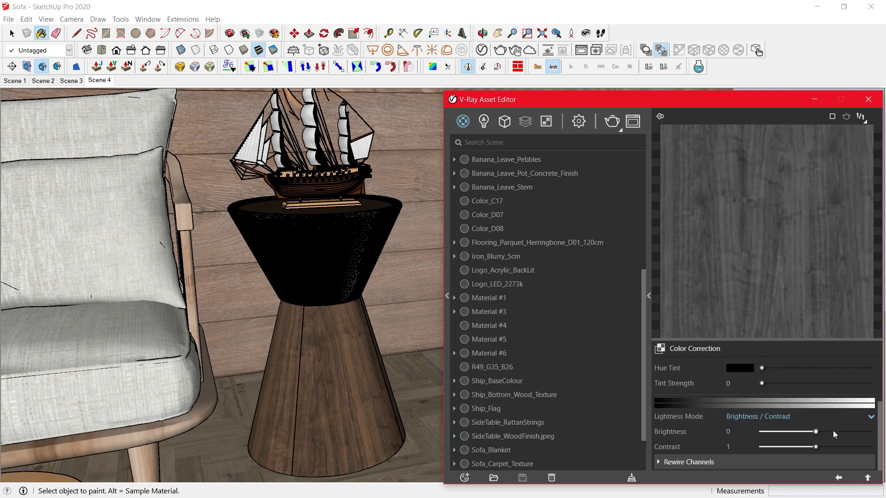
pyautogui.moveTo(827, 430); pyautogui.dragTo(822, 427)
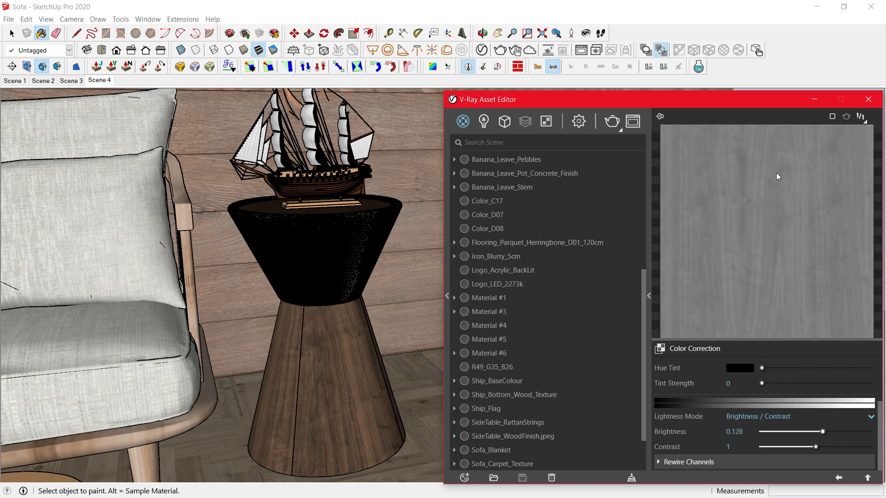
# - Return to the side table wood's material settings and check its bump amount
pyautogui.click(839, 479)
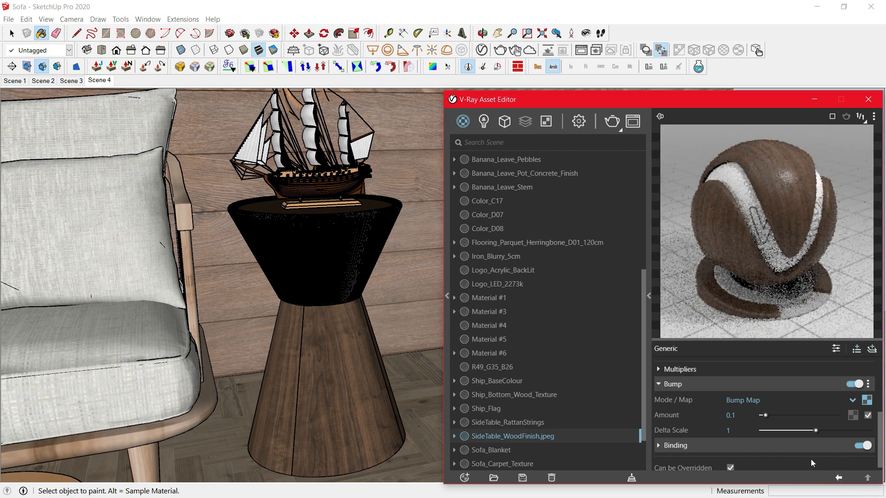
pyautogui.click(744, 415)
pyautogui.moveTo(744, 416); pyautogui.dragTo(713, 413)
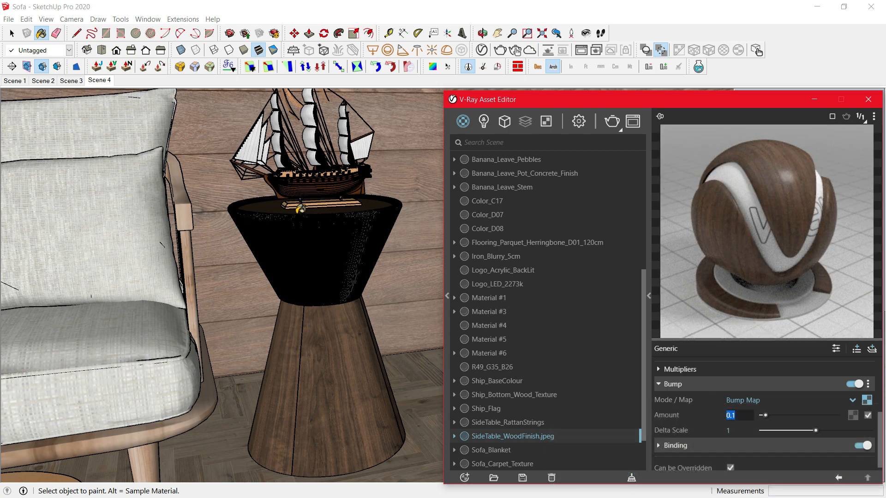
# - Sample the rattan strings material around the side table and check its reflection color and glossiness
pyautogui.scroll(2, 301, 209)
pyautogui.scroll(2, 310, 210)
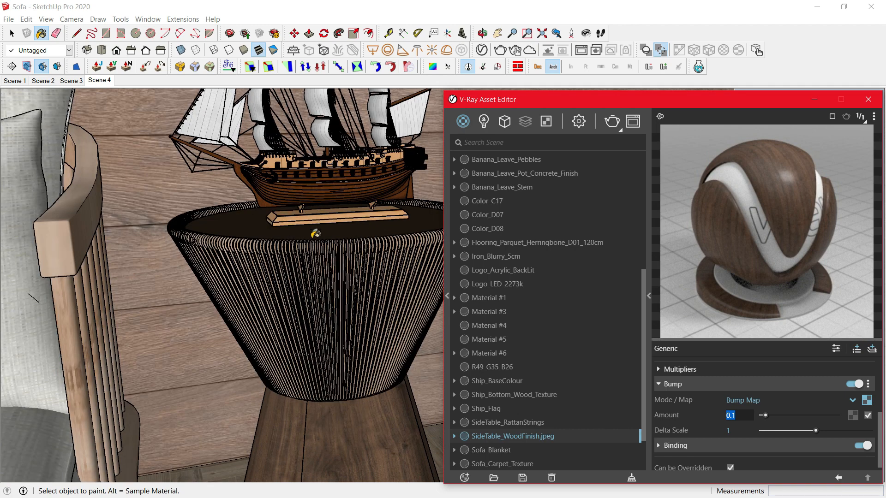
pyautogui.scroll(3, 308, 249)
pyautogui.press('alt')
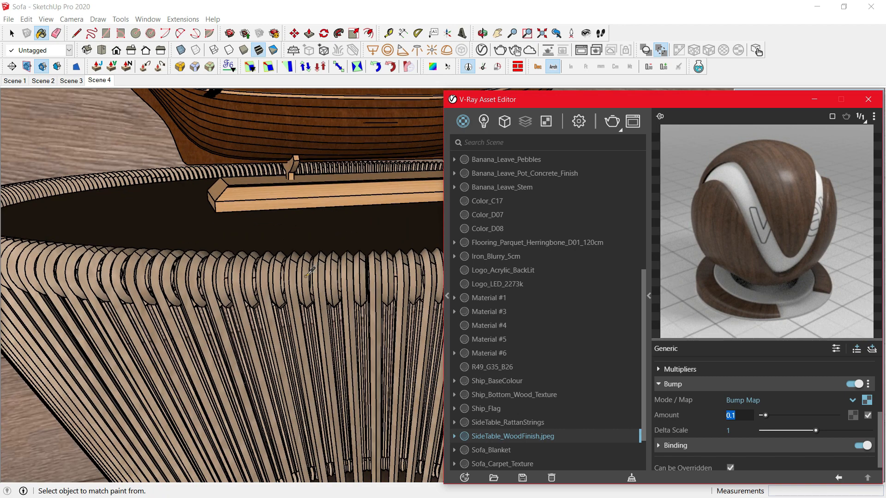
pyautogui.keyDown('alt'); pyautogui.click(306, 276); pyautogui.keyUp('alt')
pyautogui.click(689, 434)
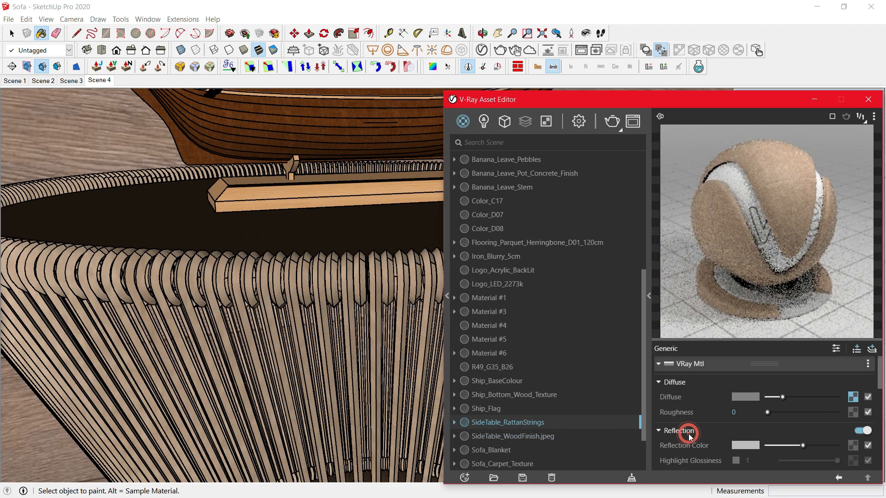
pyautogui.scroll(-2, 689, 434)
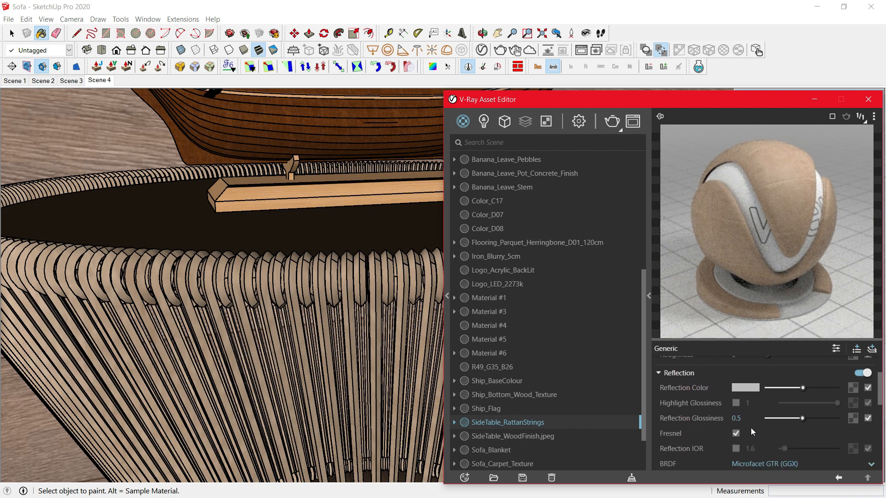
pyautogui.click(736, 418)
pyautogui.click(718, 373)
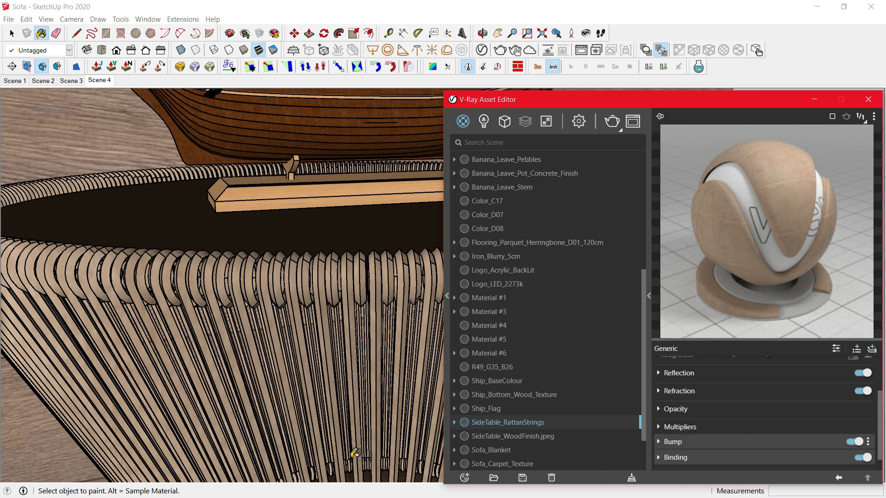
# - Sample the light wood of the model ship's stand and check the reflection color and glossiness of its Reflective Coat
pyautogui.scroll(-3, 354, 454)
pyautogui.scroll(4, 297, 179)
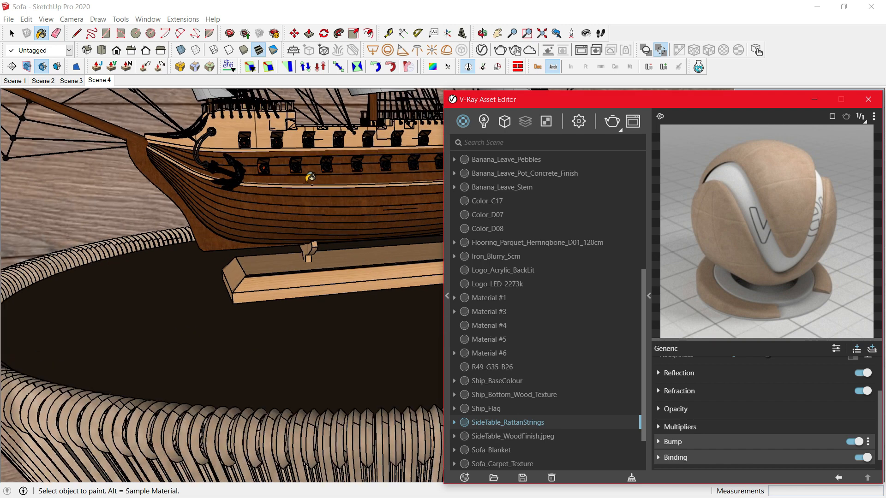
pyautogui.press('alt')
pyautogui.keyDown('alt'); pyautogui.click(299, 279); pyautogui.keyUp('alt')
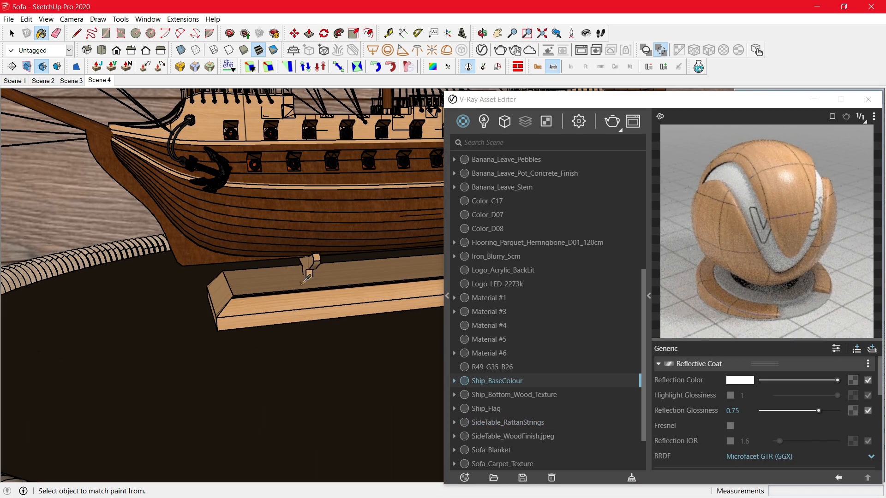
pyautogui.moveTo(750, 407); pyautogui.dragTo(699, 400)
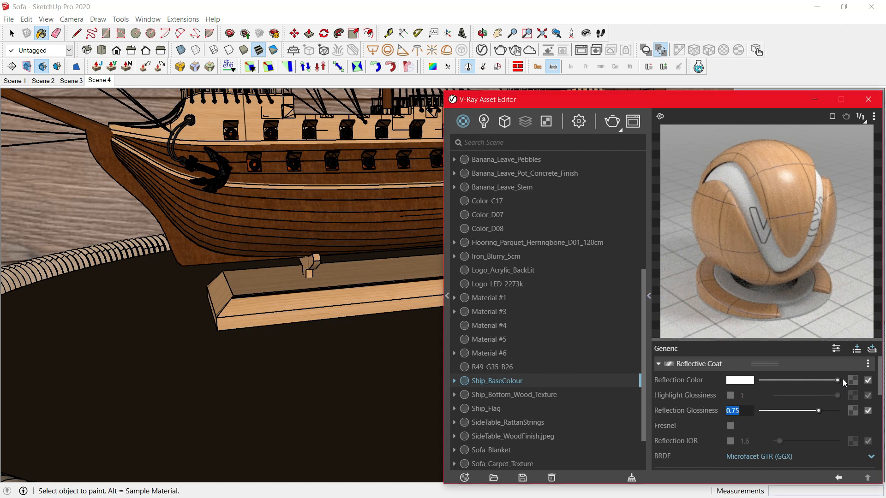
pyautogui.click(715, 362)
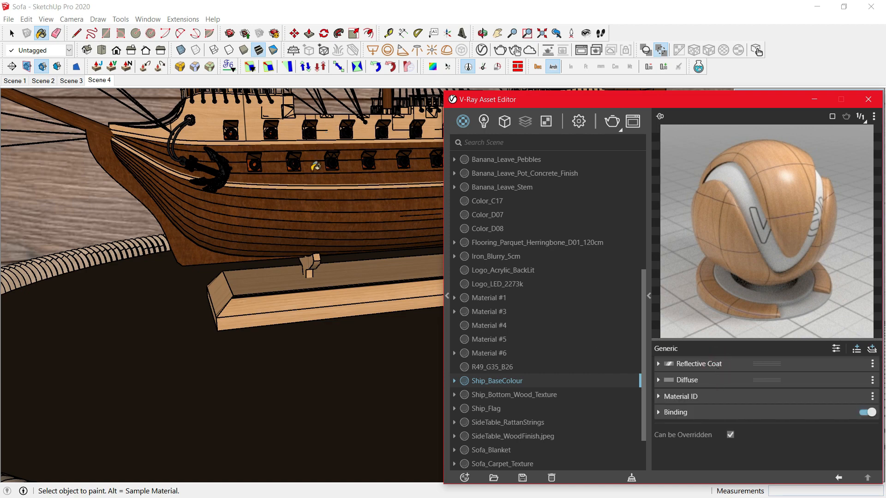
# - Sample the dark wood of the ship's hull and check the reflection color and glossiness of its Reflective Coat
pyautogui.keyDown('alt'); pyautogui.click(319, 180); pyautogui.keyUp('alt')
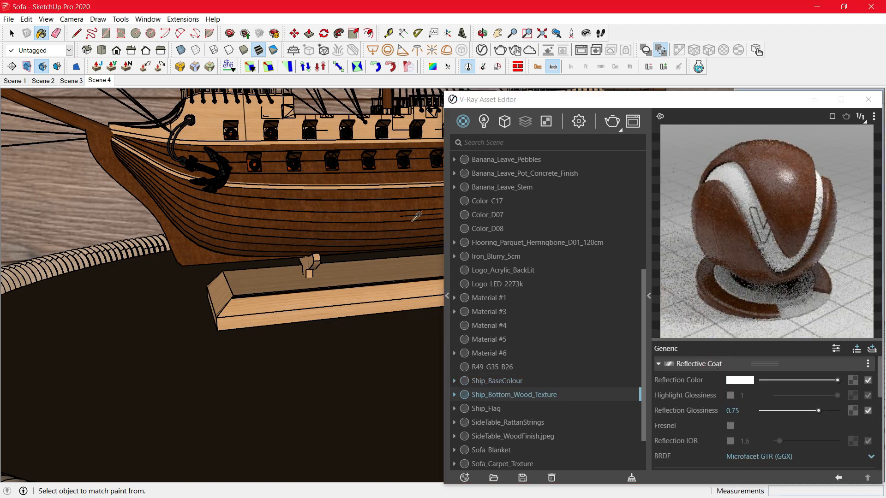
pyautogui.click(752, 410)
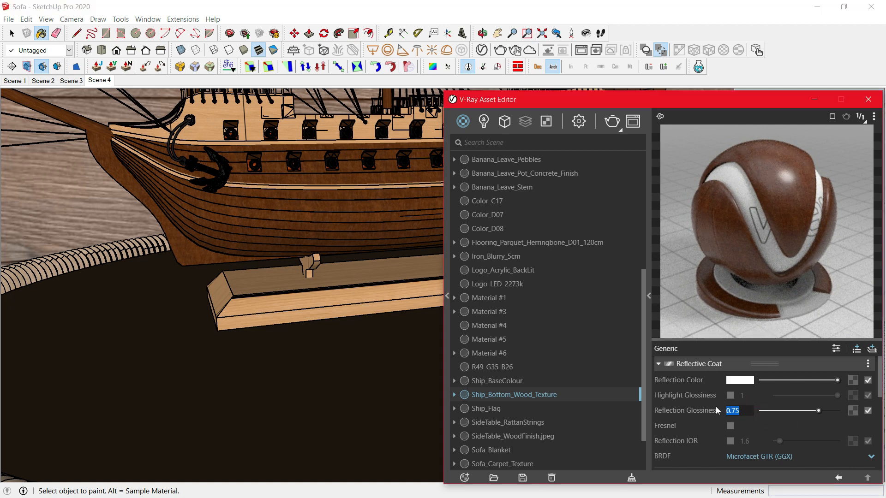
pyautogui.click(833, 379)
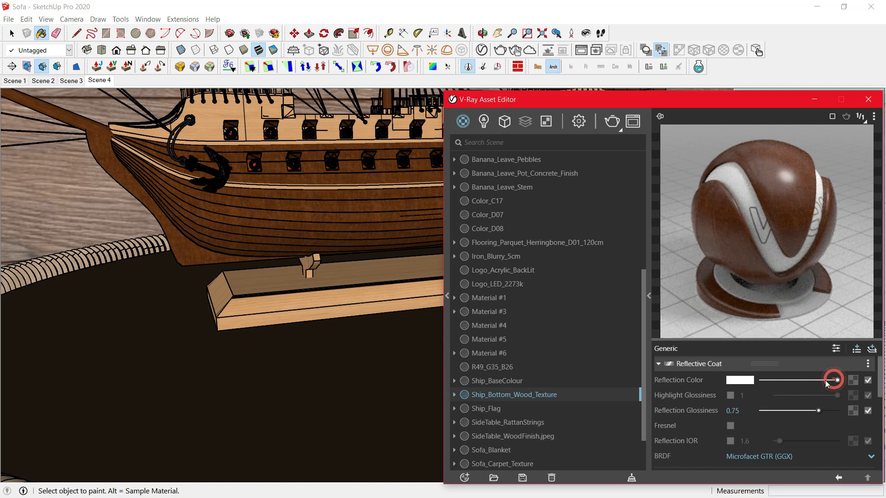
pyautogui.click(713, 364)
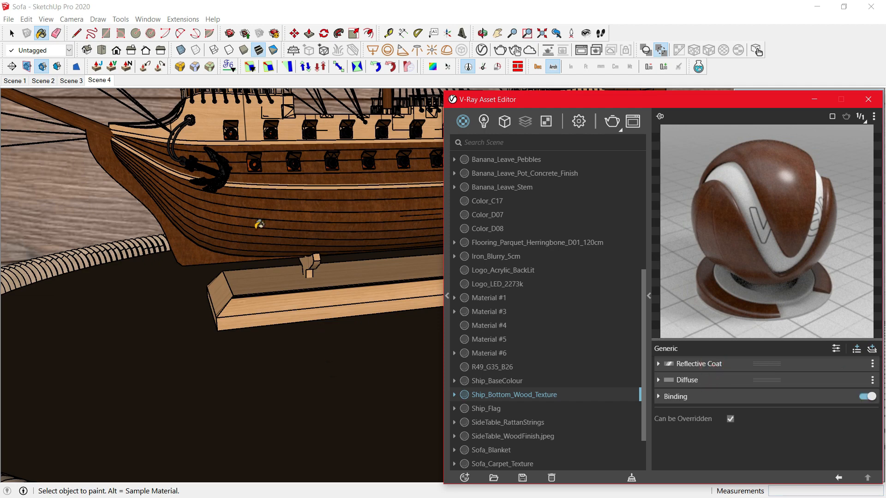
# - Sample the iron material of the model ship's anchor to bring up its V-Ray settings
pyautogui.scroll(3, 233, 160)
pyautogui.scroll(3, 236, 196)
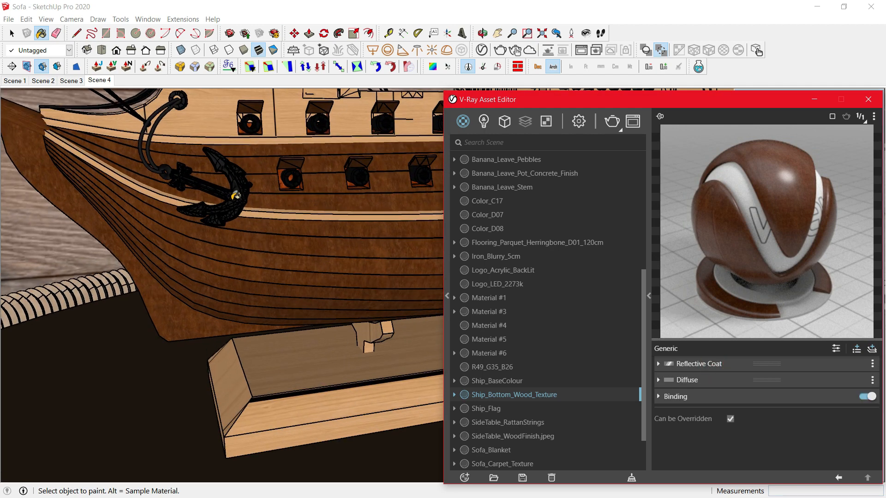
pyautogui.keyDown('alt'); pyautogui.click(239, 187); pyautogui.keyUp('alt')
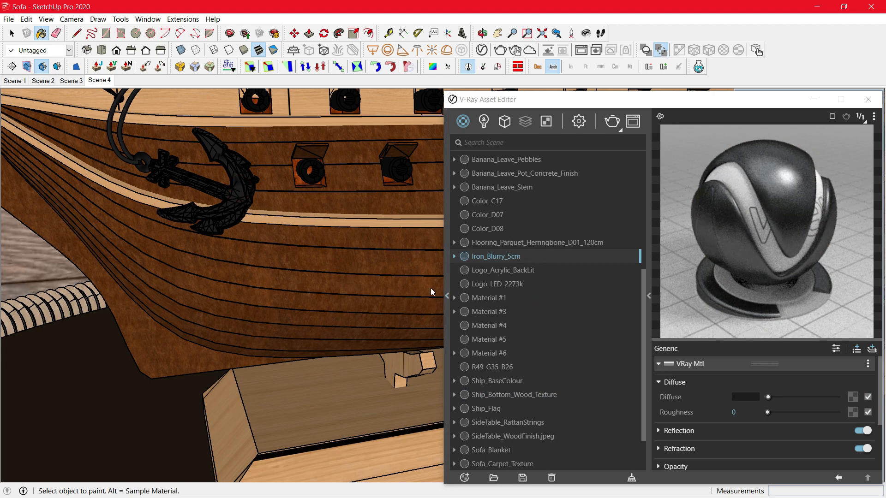
# - Sample the ship's sail material and check the reflection color and glossiness of its Reflective Coat
pyautogui.scroll(-3, 332, 423)
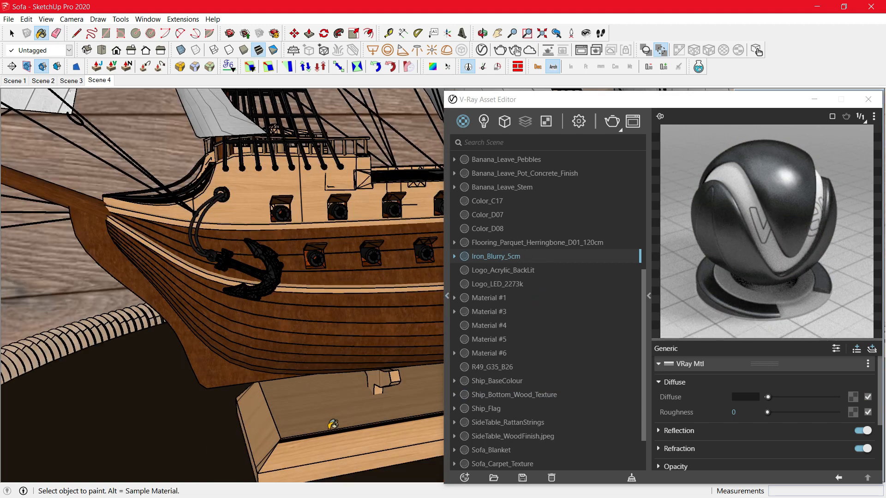
pyautogui.scroll(-5, 332, 423)
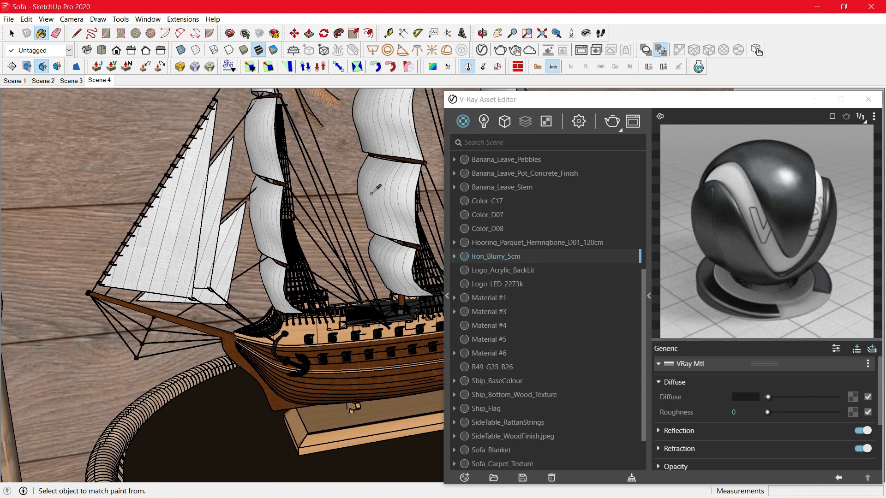
pyautogui.keyDown('alt'); pyautogui.click(403, 188); pyautogui.keyUp('alt')
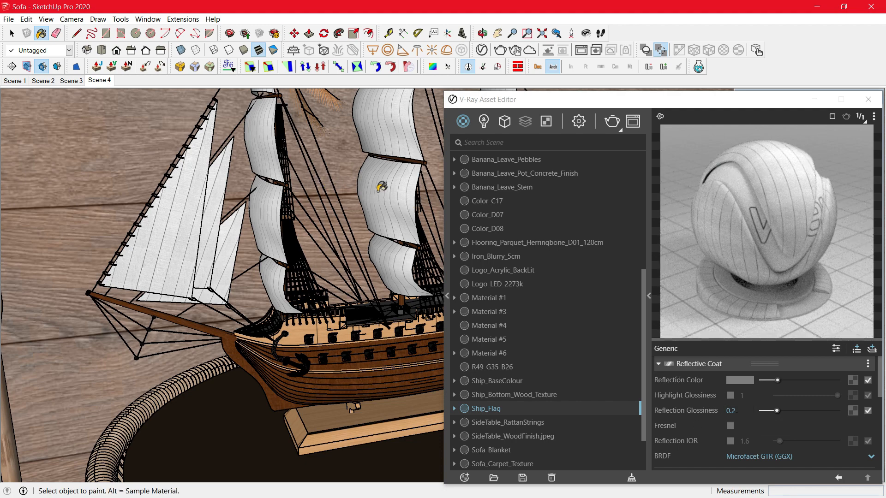
pyautogui.click(741, 411)
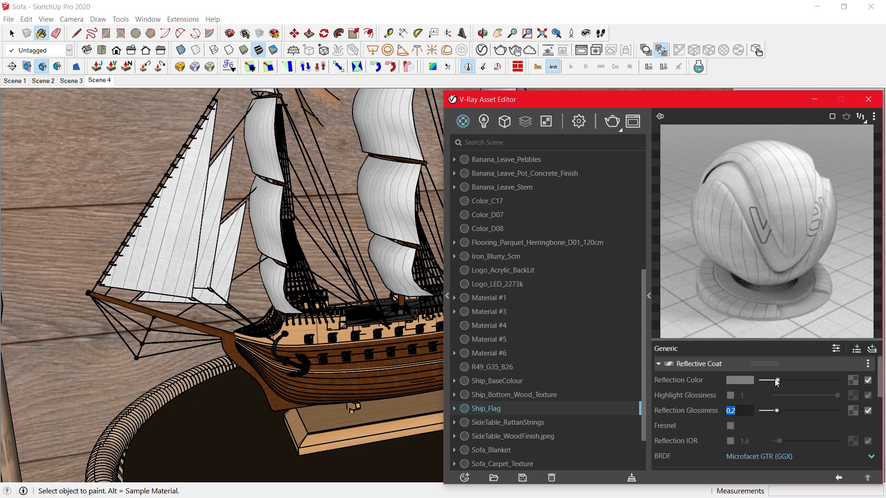
pyautogui.click(718, 365)
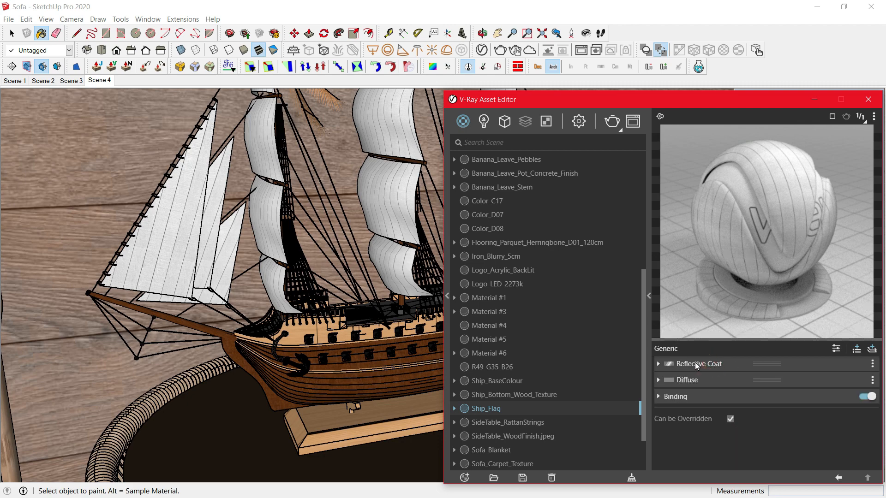
# - Sample the wooden ring of the wall-hung dreamcatcher and check its reflection glossiness and exact reflection color
pyautogui.moveTo(357, 338)
pyautogui.mouseDown(button='middle')
pyautogui.moveTo(347, 347)
pyautogui.moveTo(306, 152)
pyautogui.moveTo(344, 416)
pyautogui.moveTo(331, 395)
pyautogui.mouseUp(button='middle')
pyautogui.scroll(-3, 303, 441)
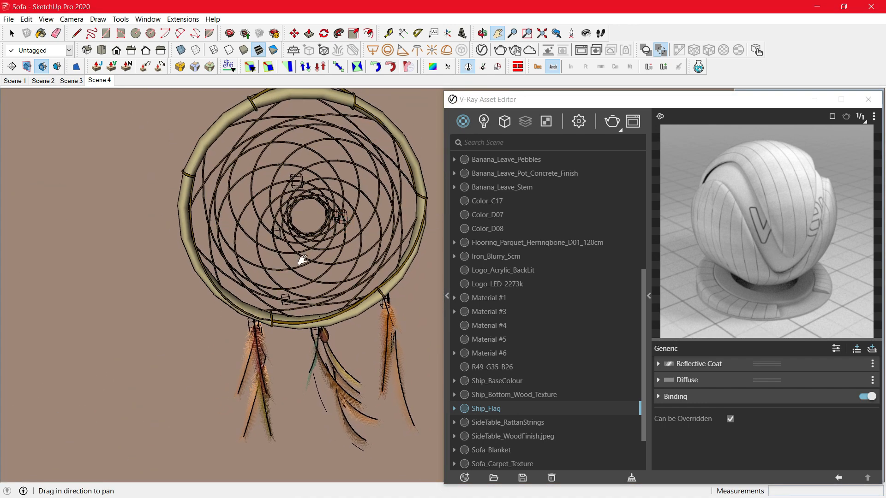
pyautogui.press('b')
pyautogui.keyDown('alt'); pyautogui.click(222, 124); pyautogui.keyUp('alt')
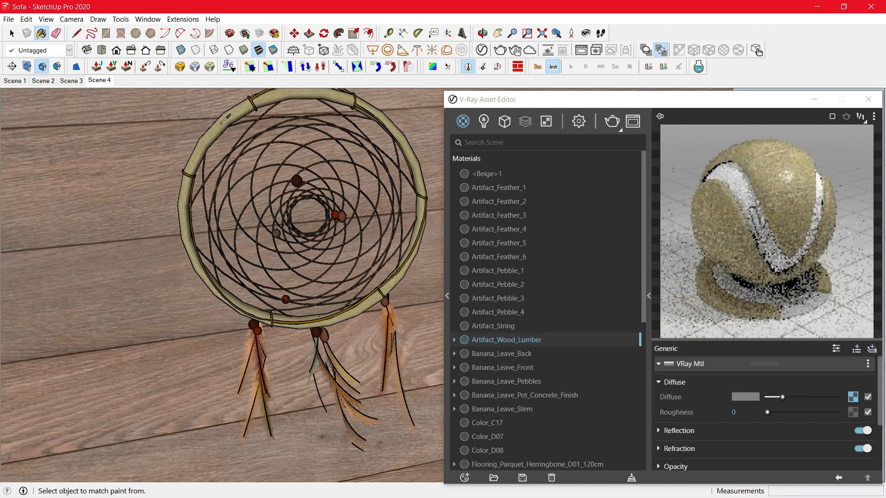
pyautogui.click(683, 426)
pyautogui.scroll(-4, 683, 427)
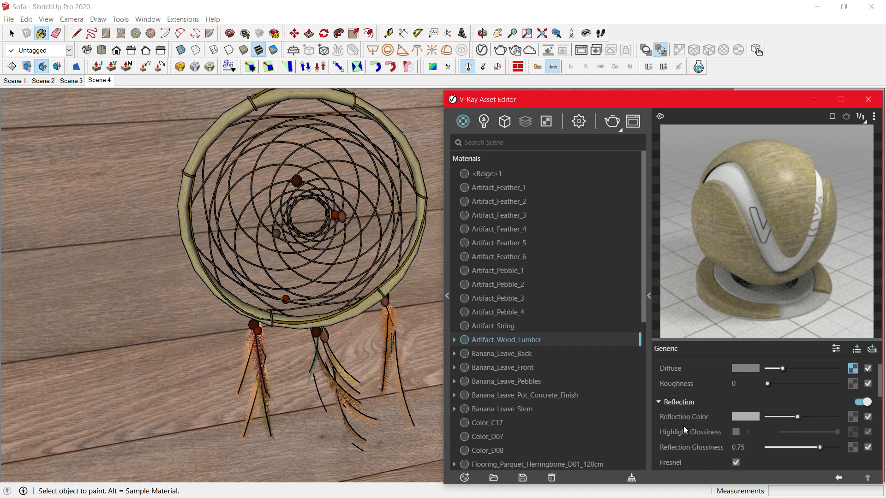
pyautogui.scroll(2, 720, 420)
pyautogui.doubleClick(751, 418)
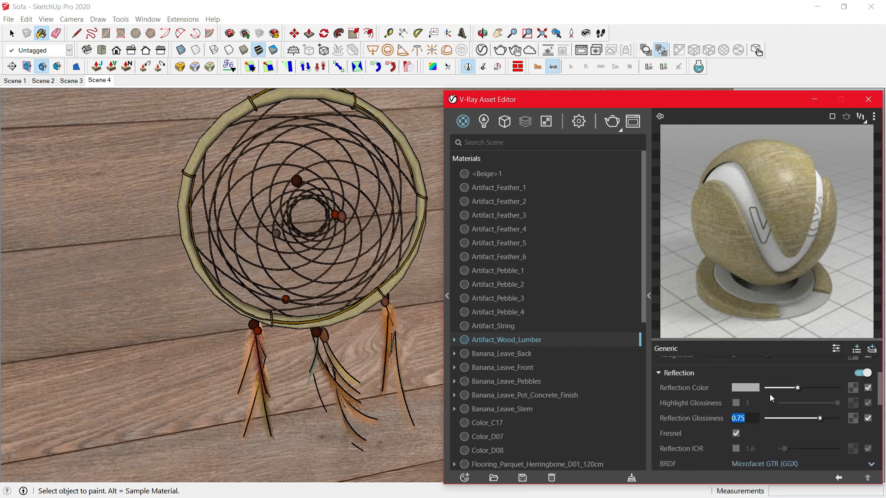
pyautogui.click(756, 389)
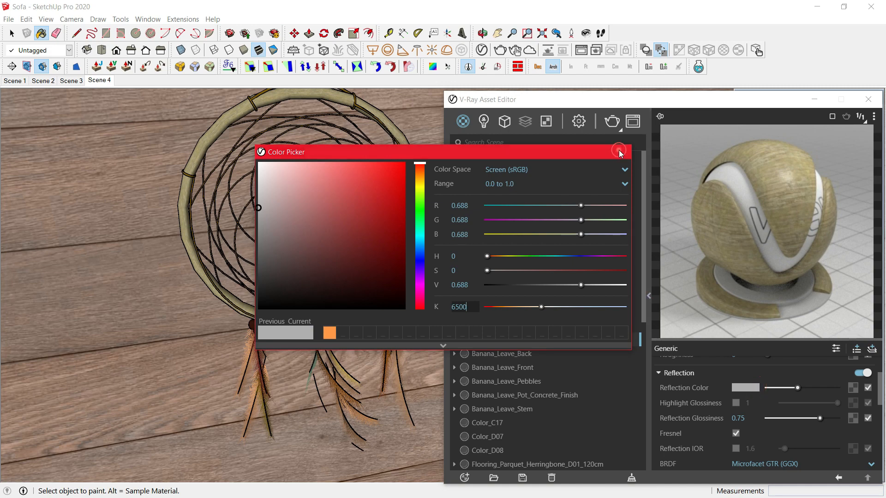
pyautogui.click(619, 150)
# - Sample the dark brown bead in the dreamcatcher's web and check its reflection glossiness and color
pyautogui.scroll(5, 315, 187)
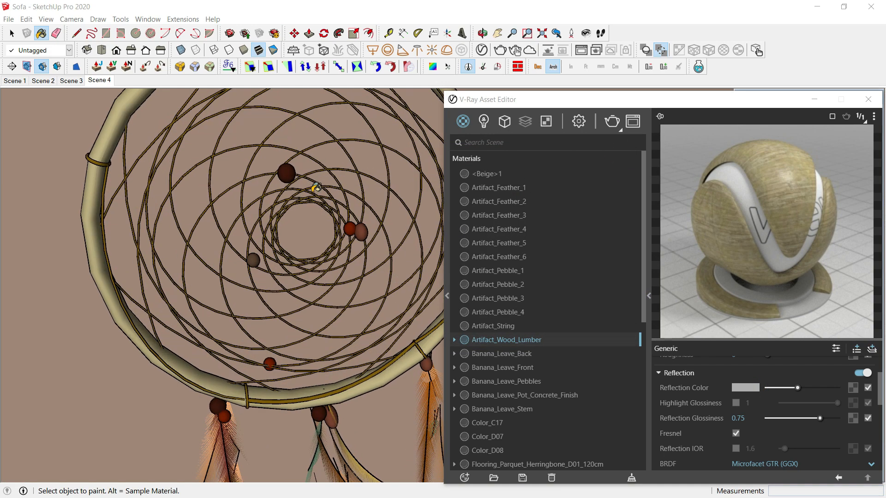
pyautogui.keyDown('alt'); pyautogui.click(287, 175); pyautogui.keyUp('alt')
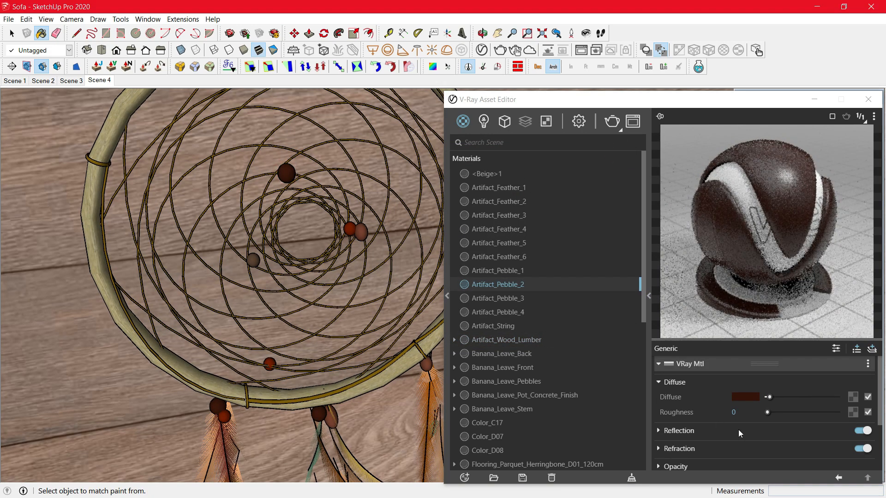
pyautogui.click(718, 425)
pyautogui.scroll(-2, 738, 429)
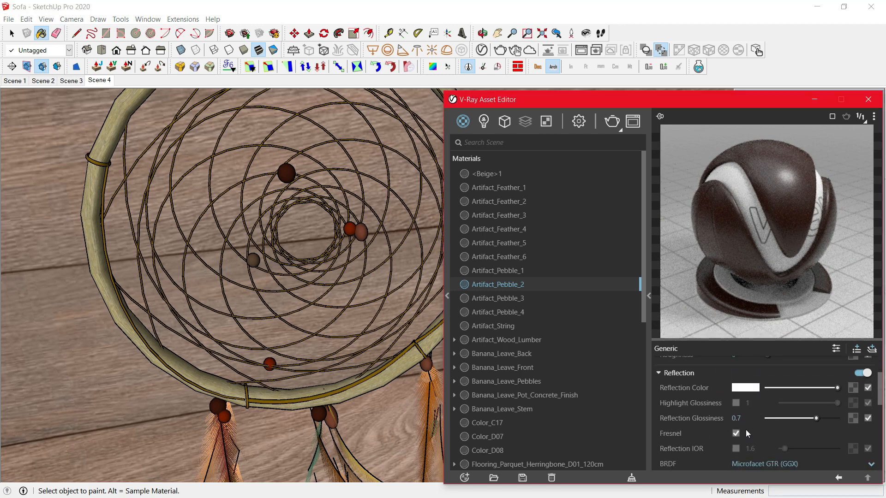
pyautogui.click(738, 418)
pyautogui.click(837, 388)
# - Sample the red bead and the lighter brown bead beside it, checking the reflection color and glossiness of each
pyautogui.press('alt')
pyautogui.keyDown('alt'); pyautogui.click(352, 226); pyautogui.keyUp('alt')
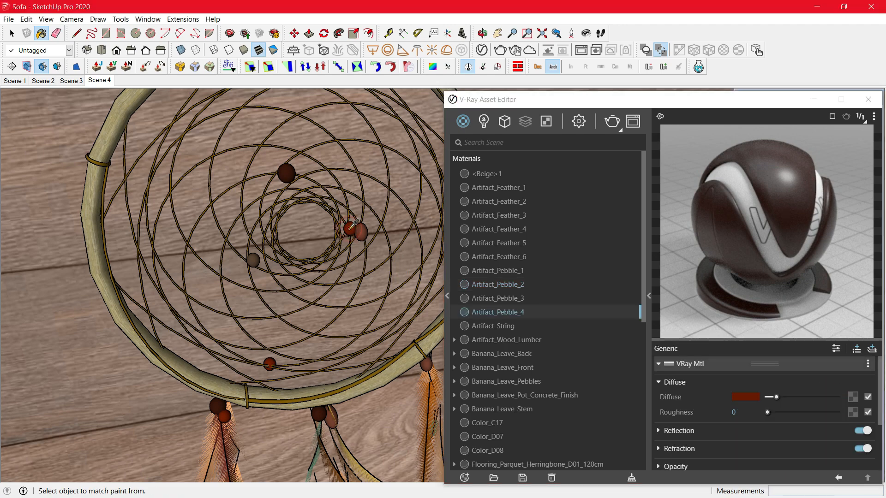
pyautogui.click(688, 425)
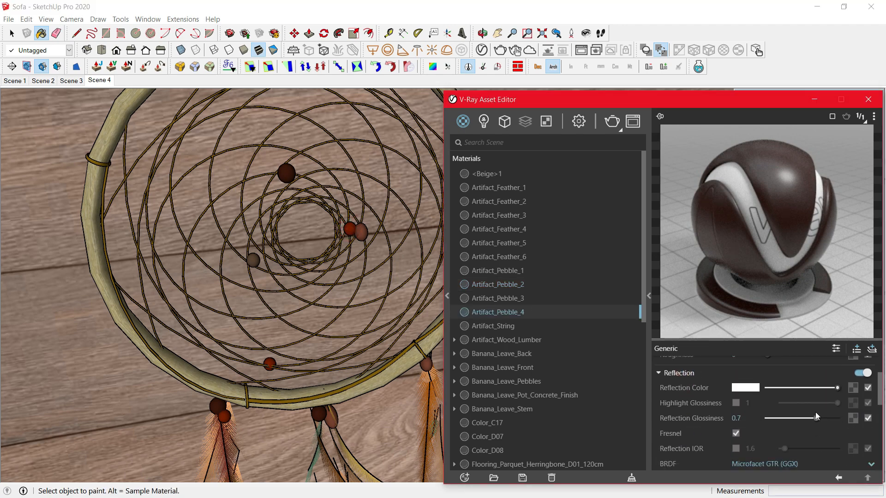
pyautogui.keyDown('alt'); pyautogui.click(362, 230); pyautogui.keyUp('alt')
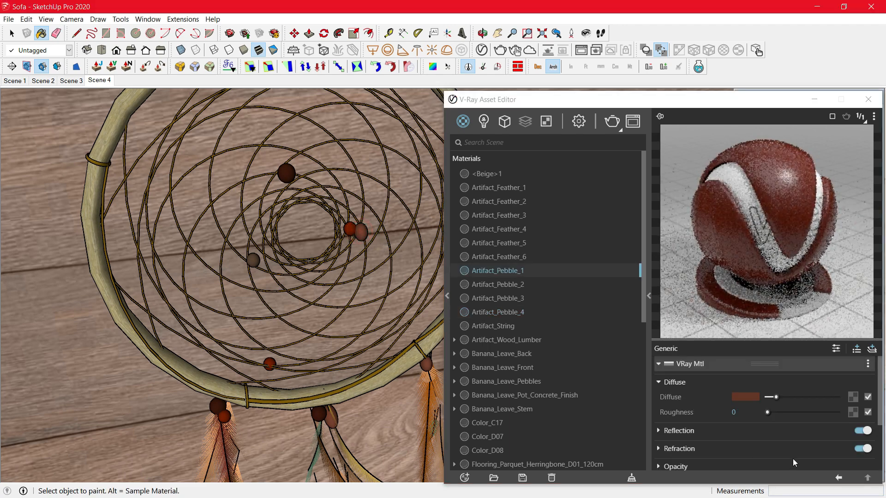
pyautogui.click(703, 431)
pyautogui.scroll(-2, 725, 432)
pyautogui.scroll(1, 752, 415)
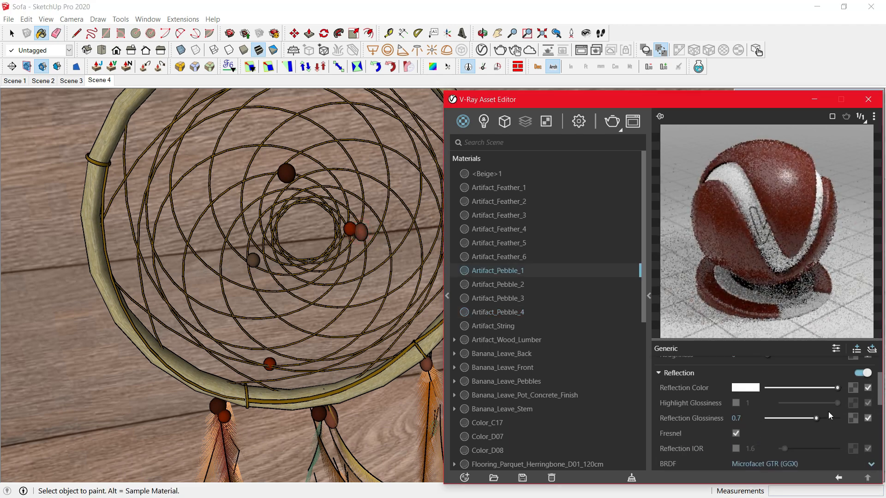
# - Sample the string material wrapped around the dreamcatcher's ring and check its reflection color and glossiness
pyautogui.scroll(1, 216, 462)
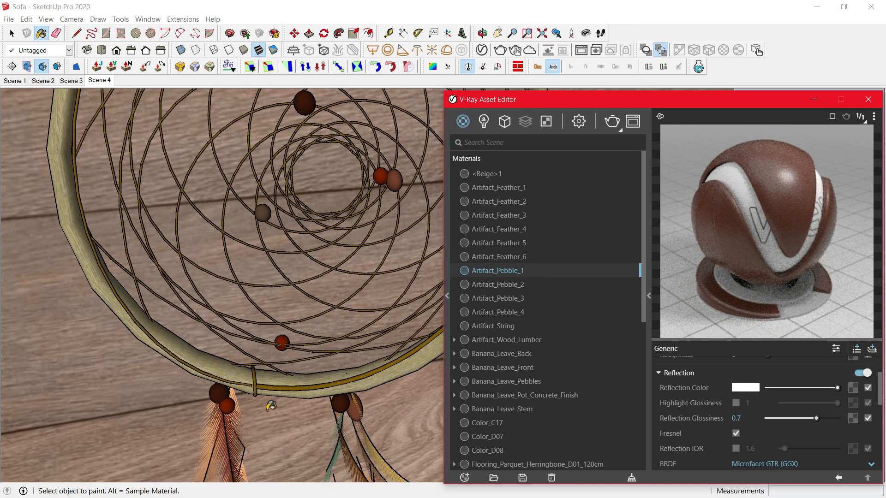
pyautogui.scroll(1, 271, 406)
pyautogui.scroll(2, 272, 393)
pyautogui.keyDown('alt'); pyautogui.click(270, 388); pyautogui.keyUp('alt')
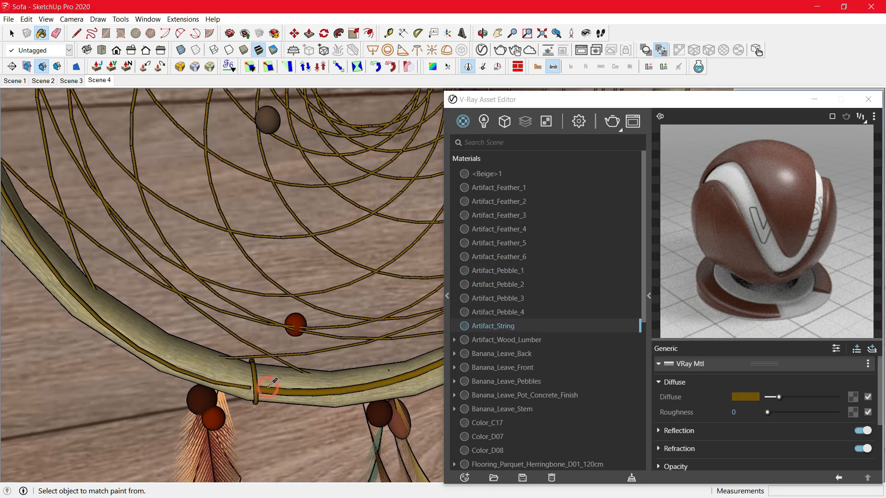
pyautogui.click(679, 430)
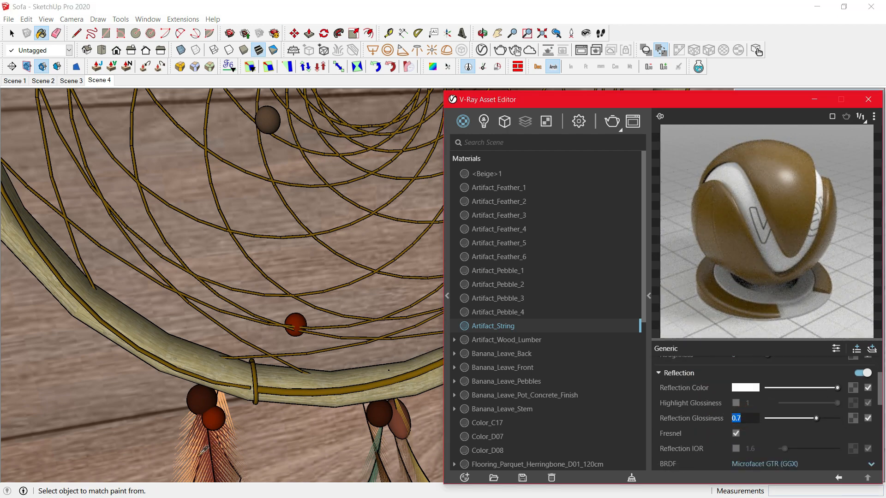
# - Sample the orange feather hanging below the dreamcatcher's ring and check its reflection glossiness and color
pyautogui.scroll(3, 225, 395)
pyautogui.scroll(1, 226, 392)
pyautogui.keyDown('alt'); pyautogui.click(226, 392); pyautogui.keyUp('alt')
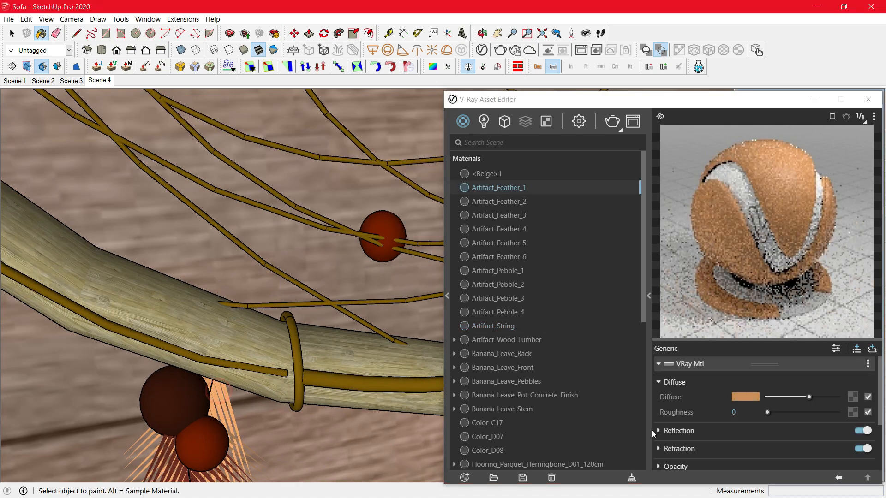
pyautogui.click(710, 427)
pyautogui.scroll(-1, 709, 427)
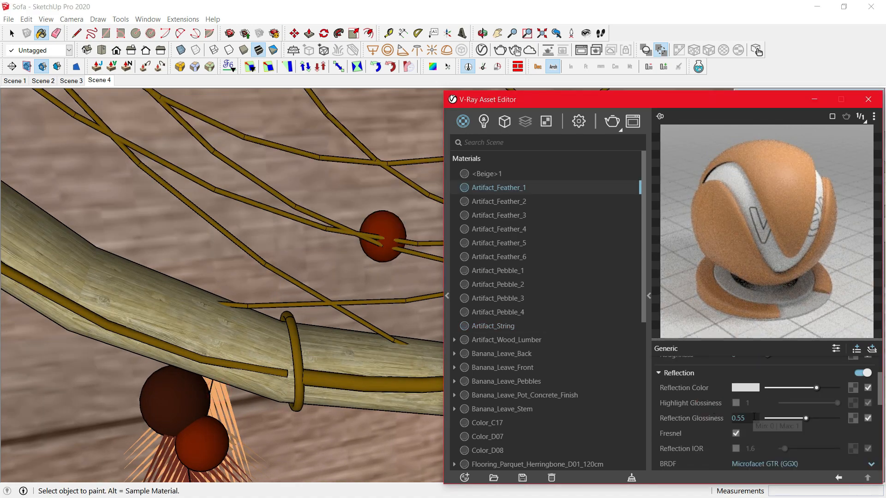
pyautogui.doubleClick(741, 418)
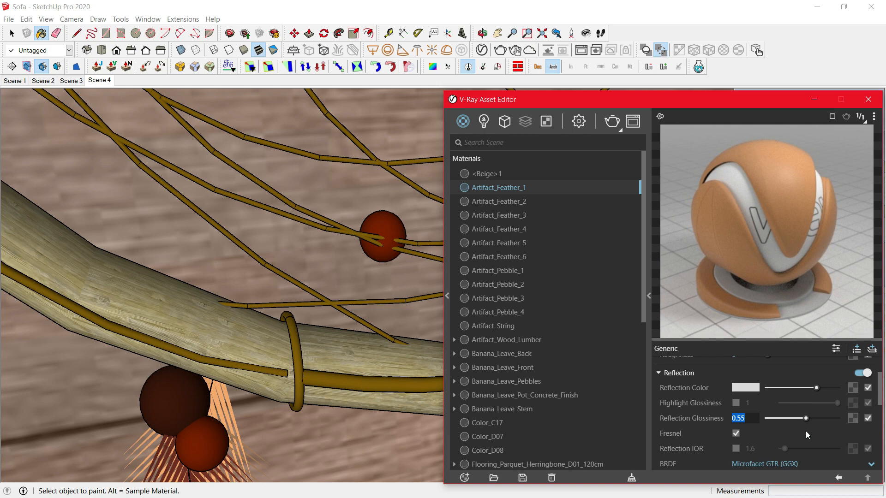
pyautogui.click(816, 387)
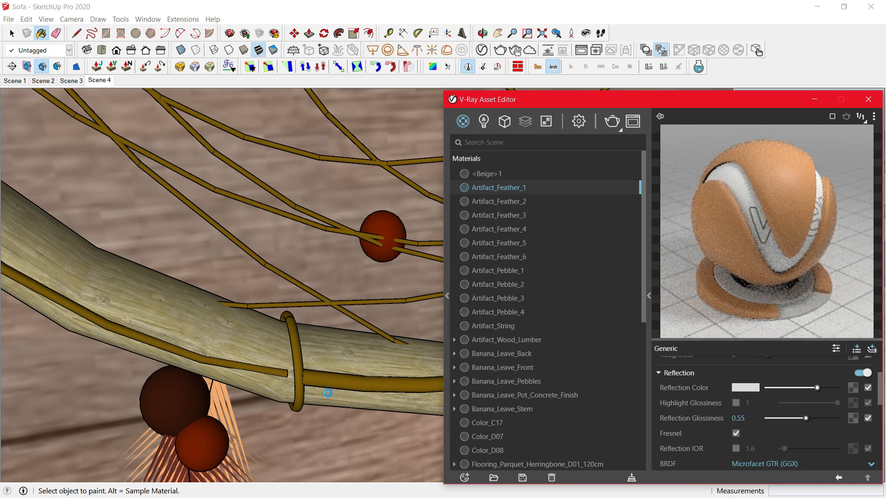
# - Return to Scene 4, sample the white acrylic of the wall logo letters and check its reflection color and glossiness
pyautogui.scroll(-5, 333, 316)
pyautogui.scroll(-6, 333, 316)
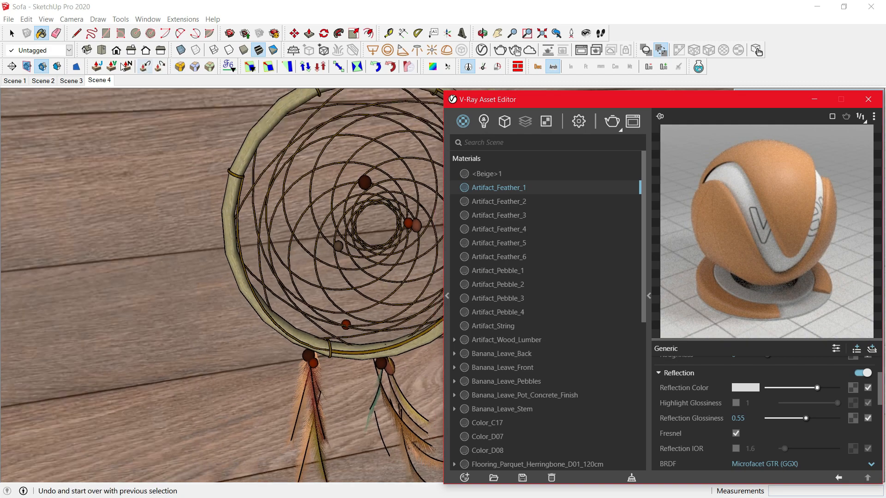
pyautogui.click(100, 81)
pyautogui.keyDown('shift'); pyautogui.moveTo(185, 203); pyautogui.dragTo(316, 221, button='middle'); pyautogui.keyUp('shift')
pyautogui.scroll(3, 427, 204)
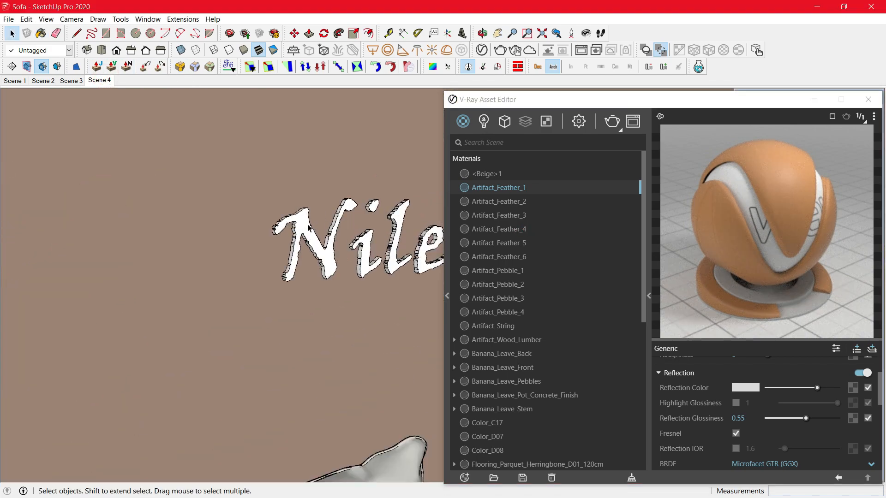
pyautogui.click(307, 229)
pyautogui.press('b')
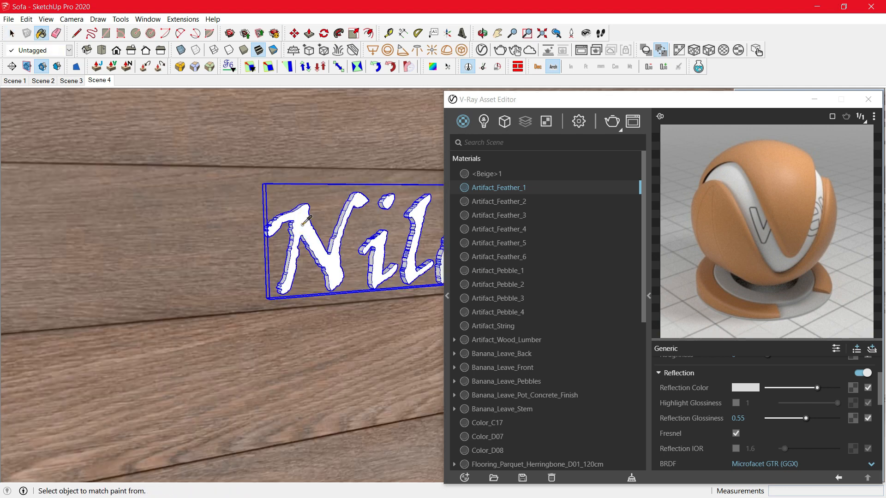
pyautogui.keyDown('alt'); pyautogui.click(303, 223); pyautogui.keyUp('alt')
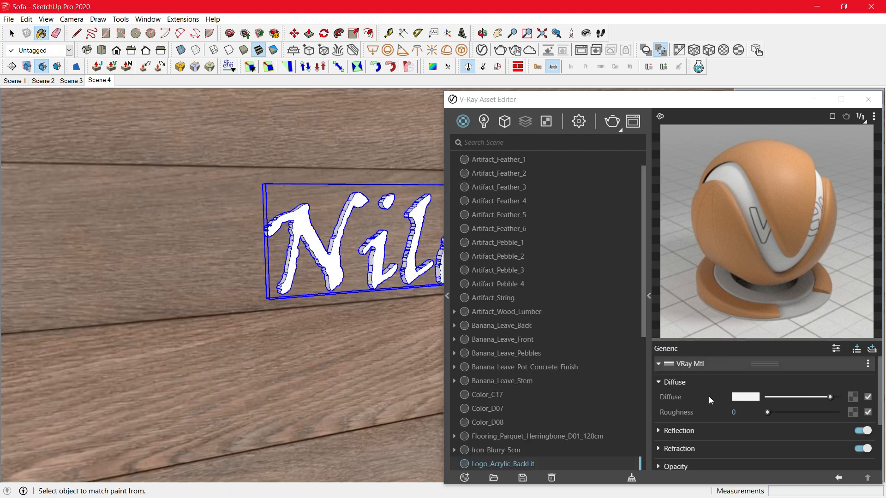
pyautogui.click(716, 429)
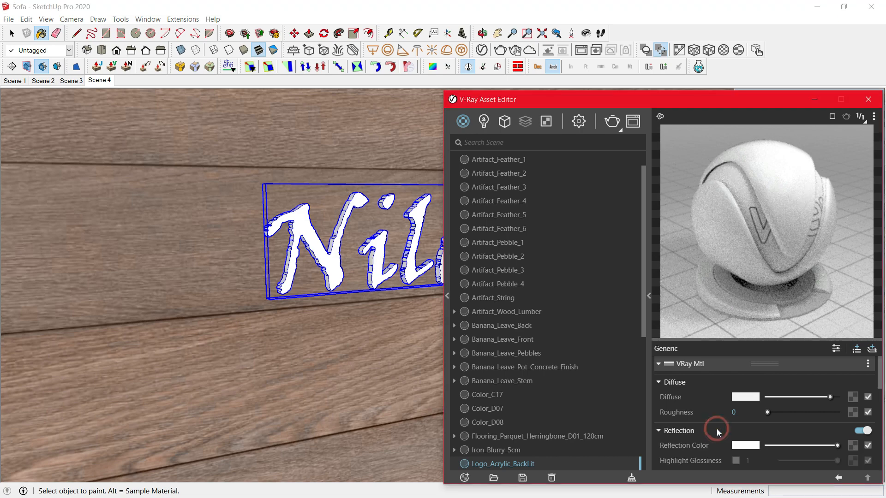
pyautogui.scroll(-3, 716, 428)
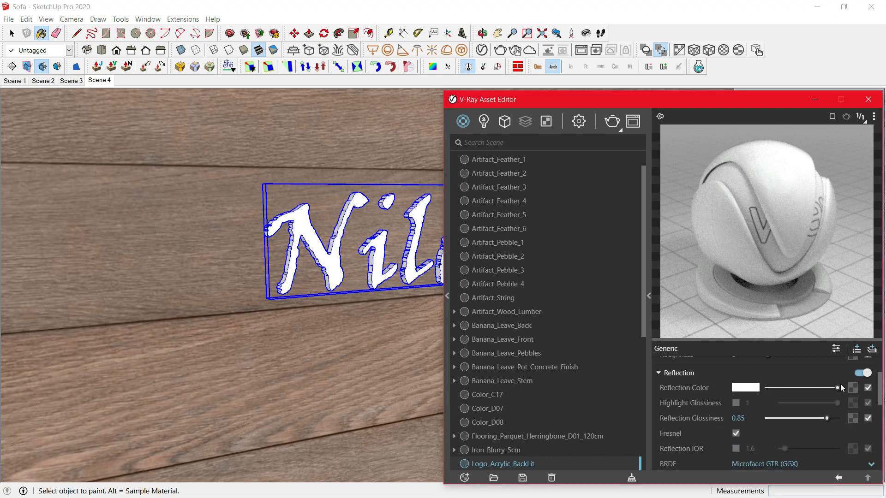
pyautogui.click(750, 418)
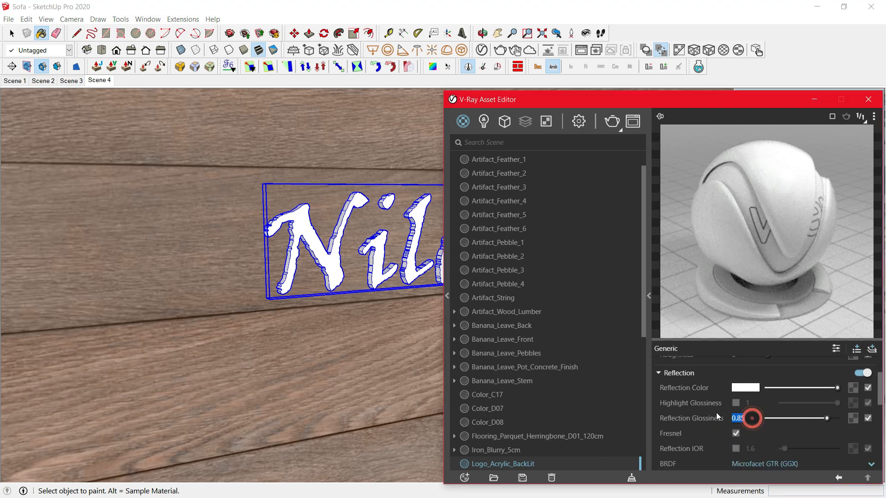
# - Open the wall logo for editing and sample the emissive LED material on the back of its letters
pyautogui.moveTo(321, 243)
pyautogui.mouseDown(button='middle')
pyautogui.moveTo(603, 283)
pyautogui.moveTo(667, 301)
pyautogui.moveTo(305, 247)
pyautogui.moveTo(186, 242)
pyautogui.moveTo(263, 235)
pyautogui.moveTo(326, 244)
pyautogui.mouseUp(button='middle')
pyautogui.press('space')
pyautogui.doubleClick(318, 245)
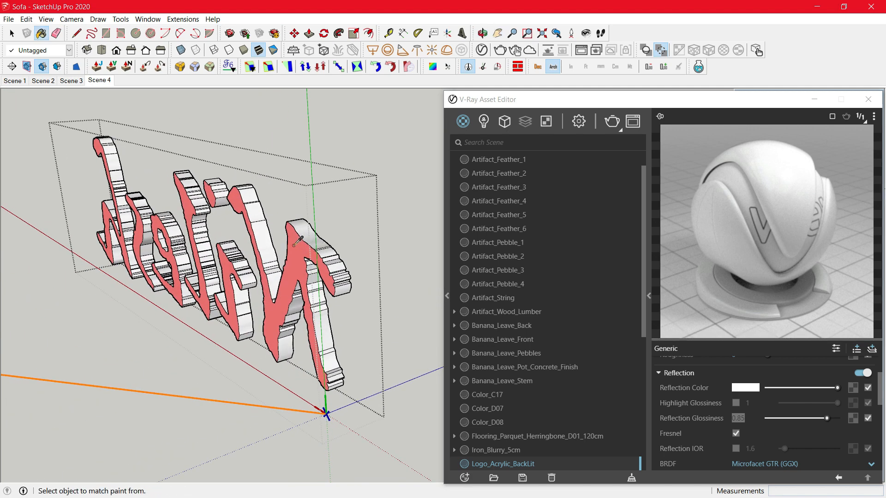
pyautogui.keyDown('alt'); pyautogui.click(312, 248); pyautogui.keyUp('alt')
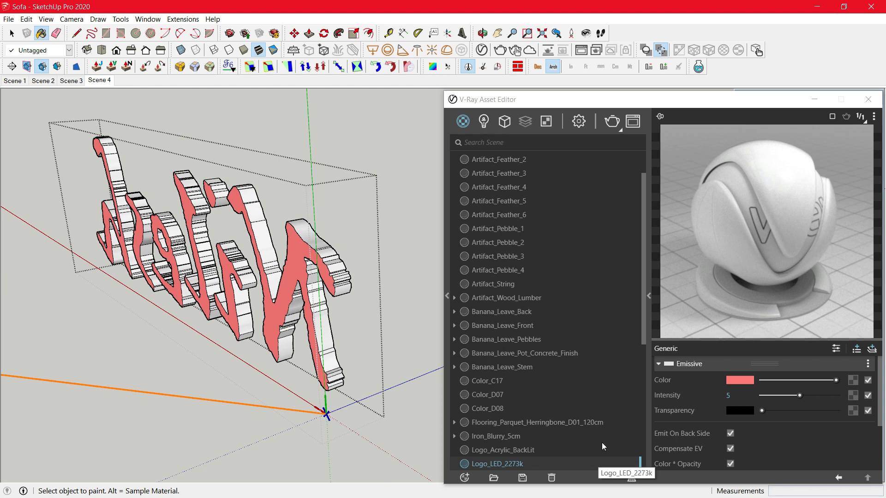
# - Check the emissive color and intensity of the wall logo's LED material, return to Scene 4 and leave the paint tool
pyautogui.moveTo(741, 394); pyautogui.dragTo(709, 386)
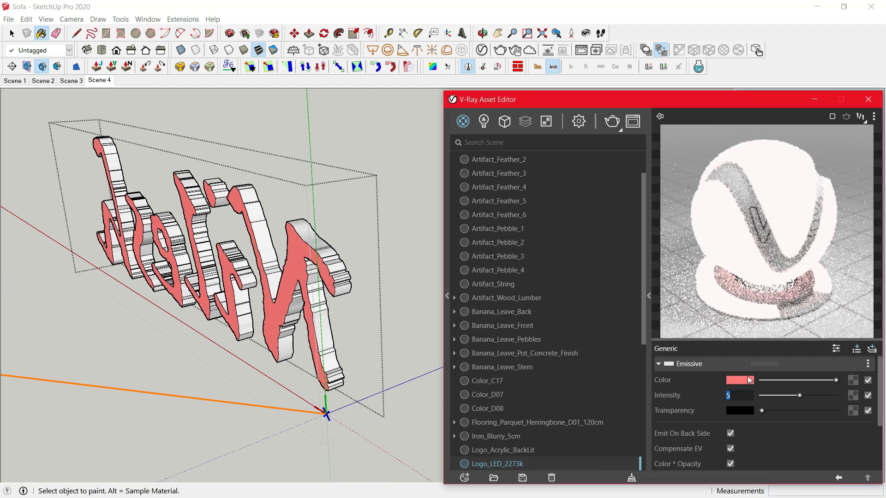
pyautogui.click(96, 79)
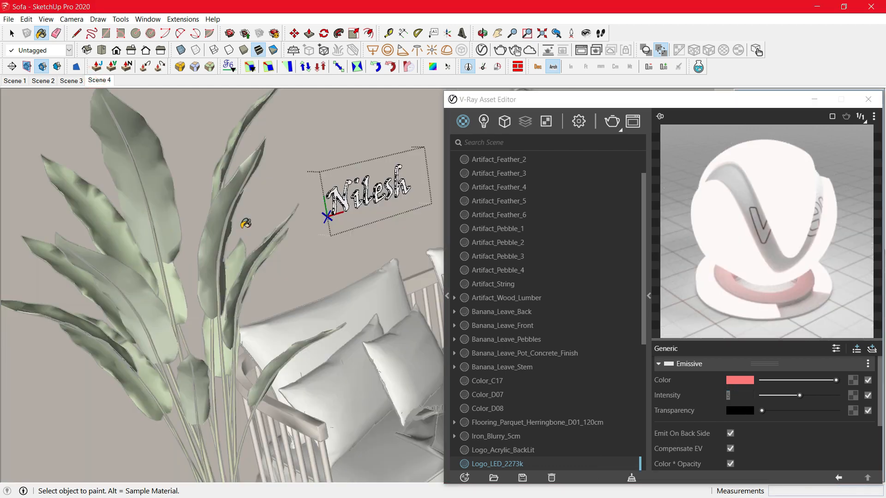
pyautogui.press('space')
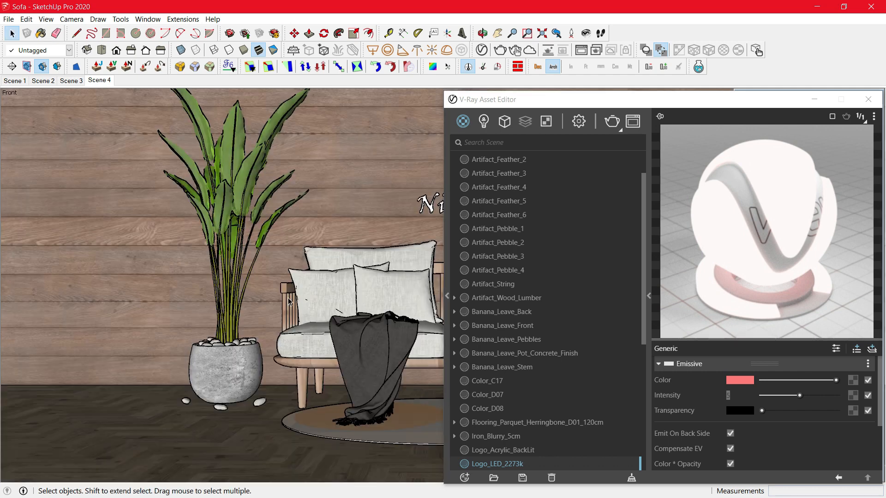
# - Sample the herringbone parquet of the floor and the wood planks of the wall to identify their V-Ray materials
pyautogui.press('b')
pyautogui.keyDown('alt'); pyautogui.click(254, 439); pyautogui.keyUp('alt')
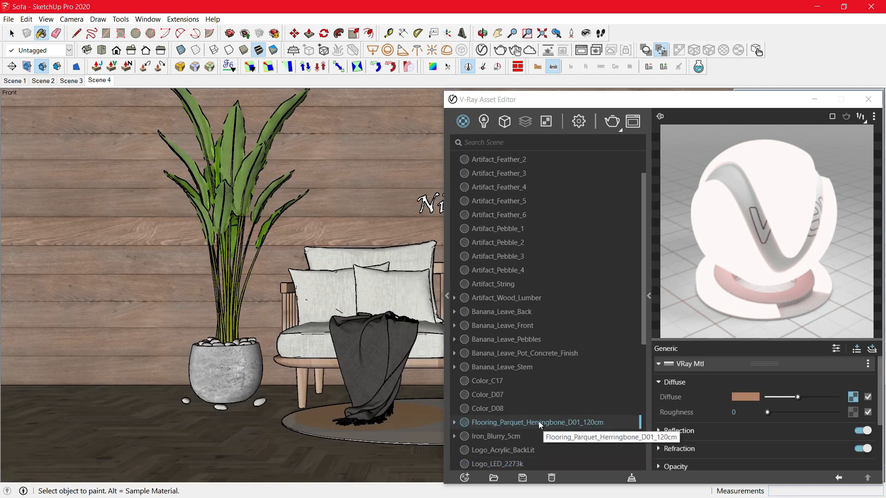
pyautogui.press('alt')
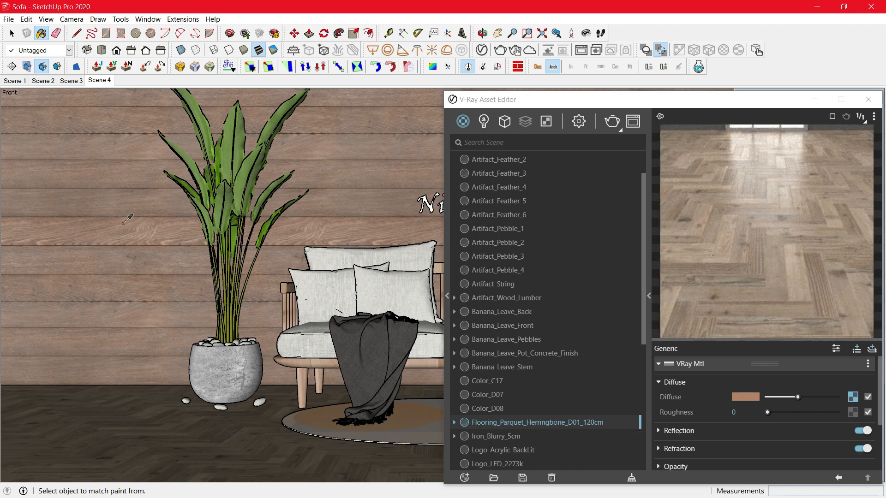
pyautogui.keyDown('alt'); pyautogui.click(123, 224); pyautogui.keyUp('alt')
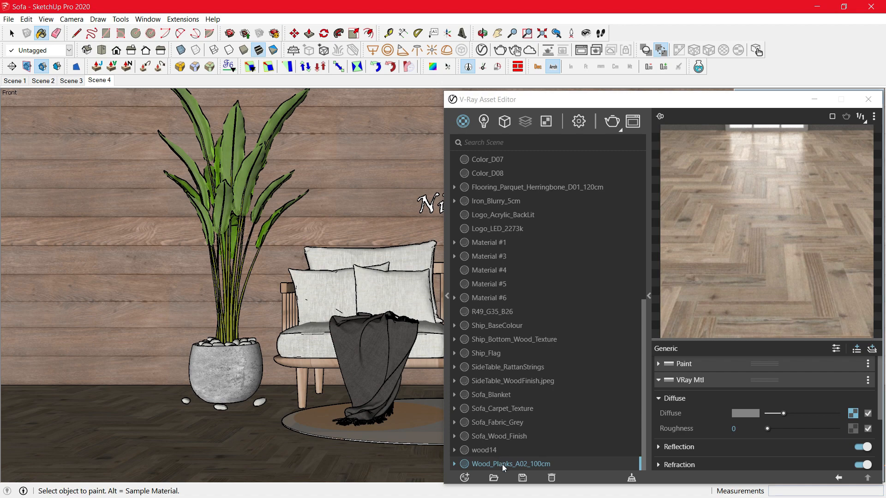
# - Browse the Wood & Laminate category of the V-Ray material library for Flooring Parquet Herringbone D01 120cm, then close the library
pyautogui.click(447, 294)
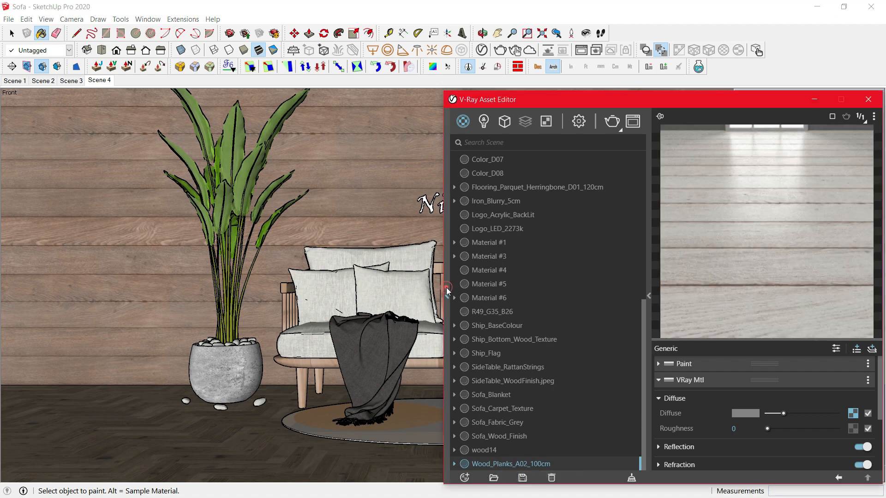
pyautogui.click(217, 129)
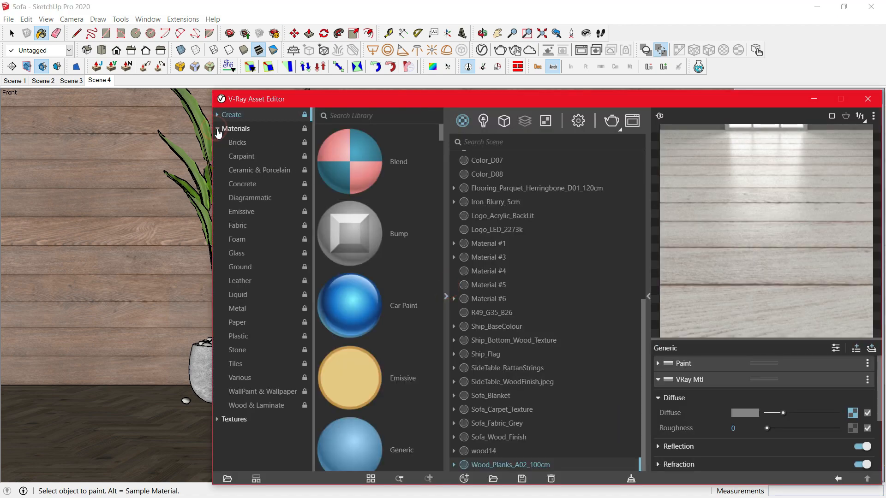
pyautogui.click(284, 405)
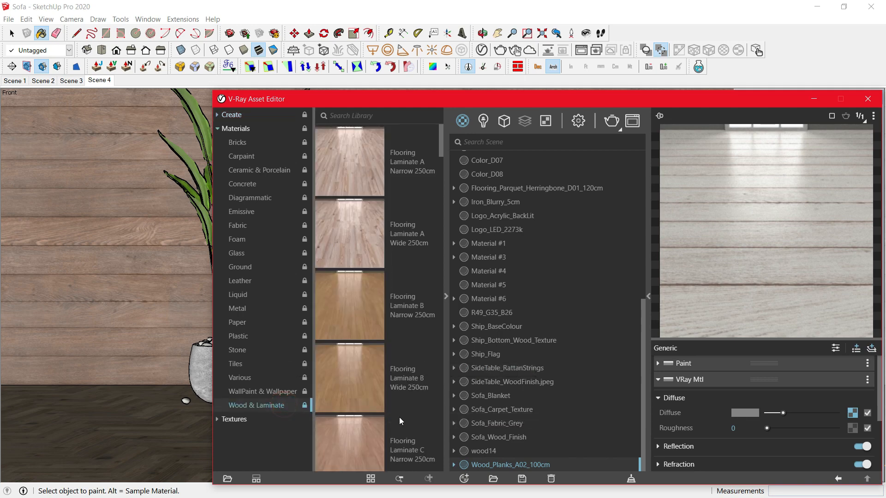
pyautogui.scroll(-10, 398, 389)
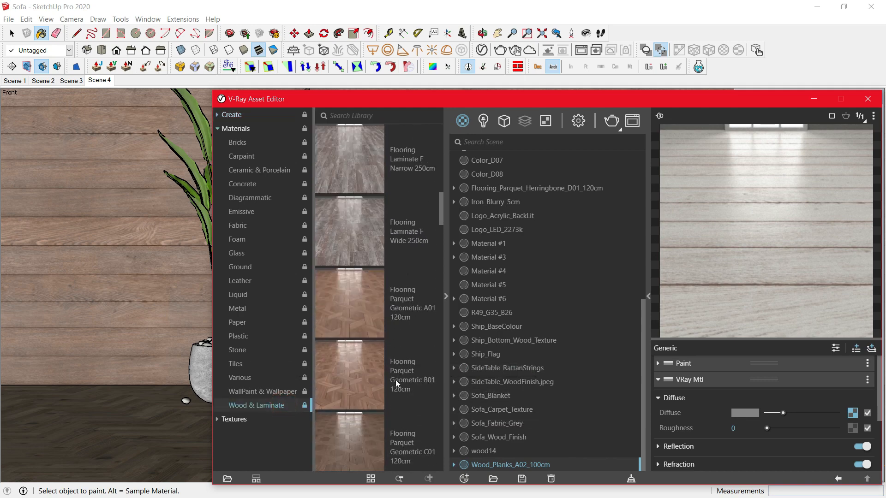
pyautogui.scroll(-6, 395, 380)
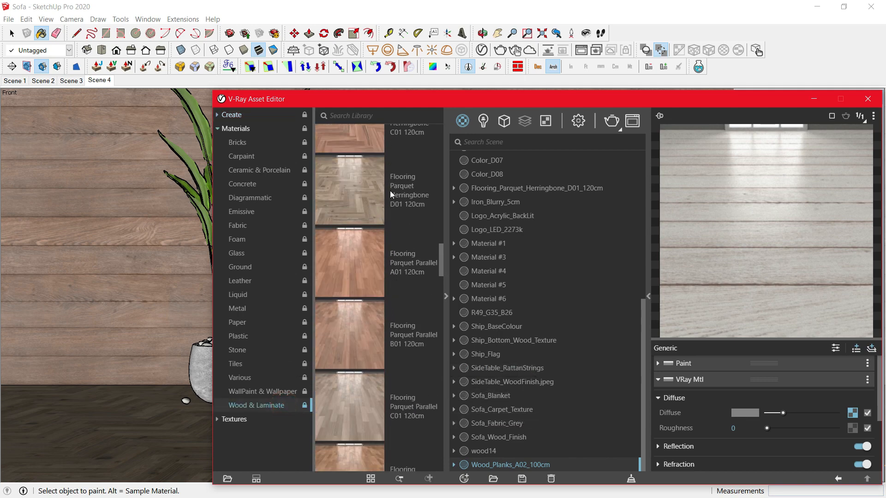
pyautogui.click(868, 99)
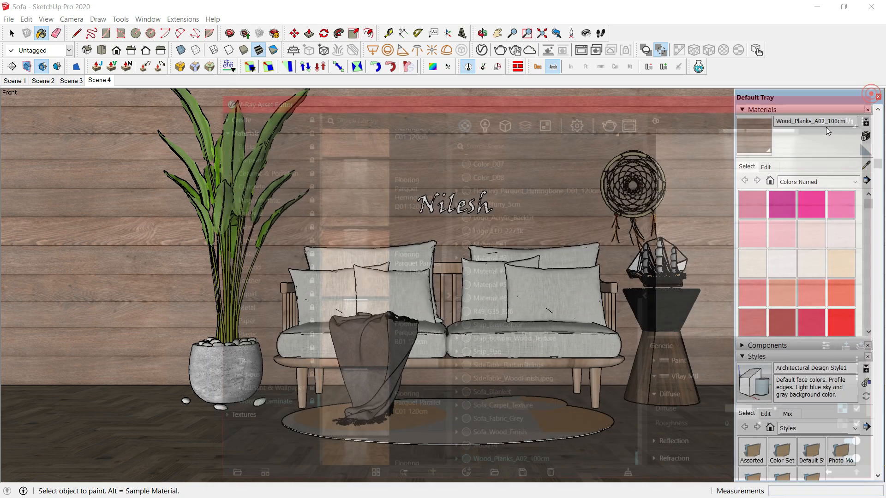
pyautogui.click(12, 33)
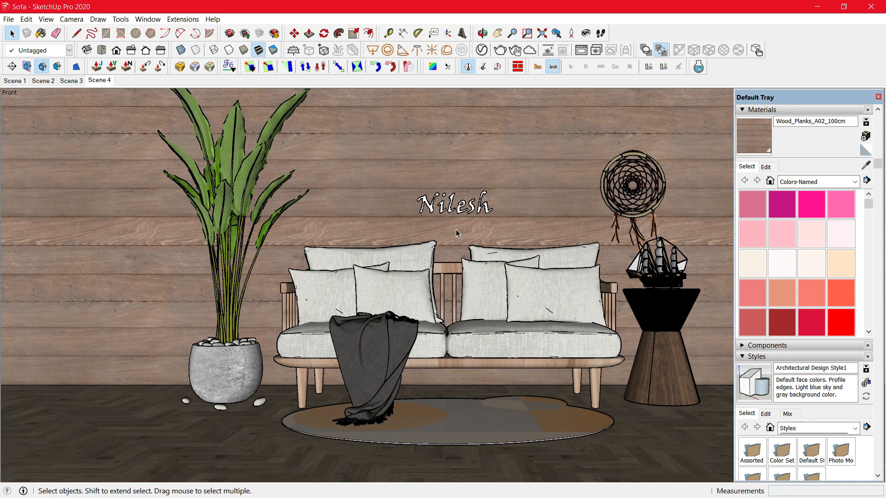
# - Turn on the model's shadows and examine how the sunlight falls on the floor in front of the sofa
pyautogui.moveTo(876, 165); pyautogui.dragTo(885, 347)
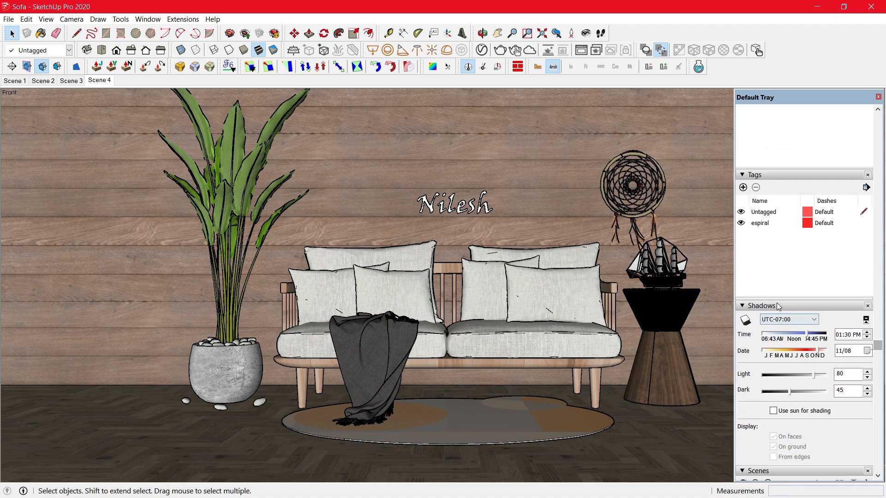
pyautogui.click(745, 320)
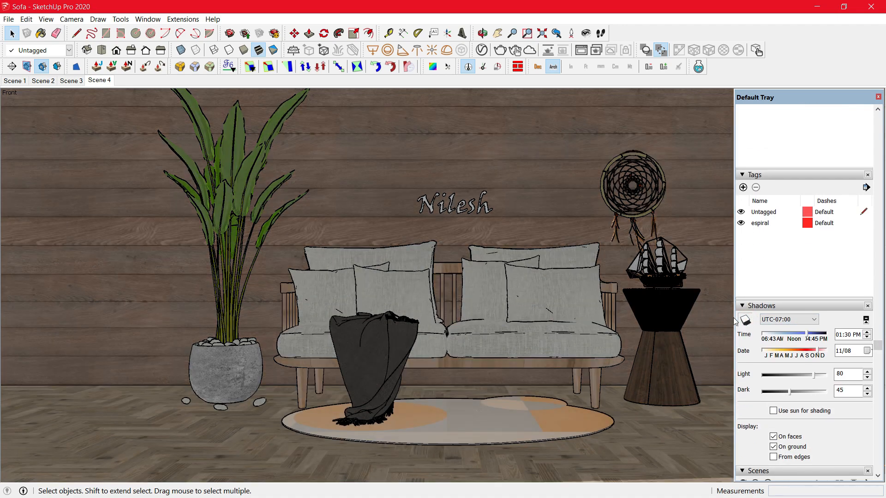
pyautogui.press('z')
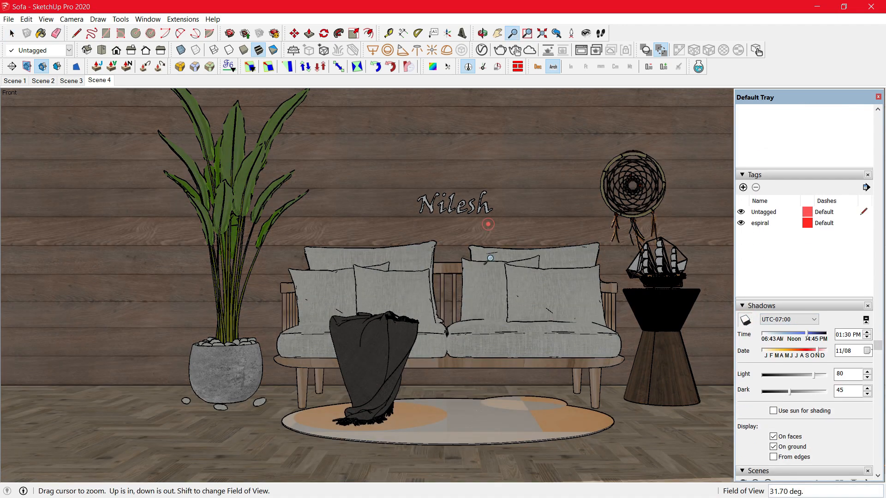
pyautogui.moveTo(497, 346); pyautogui.dragTo(499, 365)
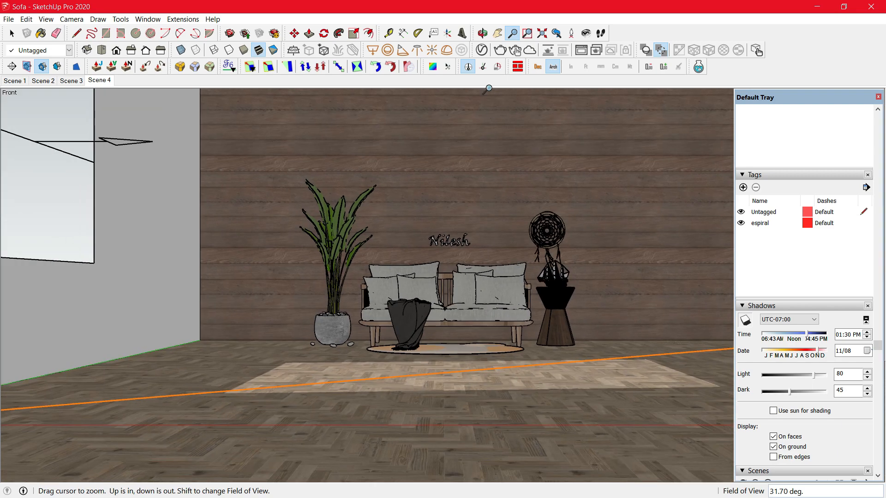
# - Reset the solar north from a reference point on the floor in front of the sofa, with its direction toward the side table's side
pyautogui.moveTo(459, 64); pyautogui.dragTo(457, 133)
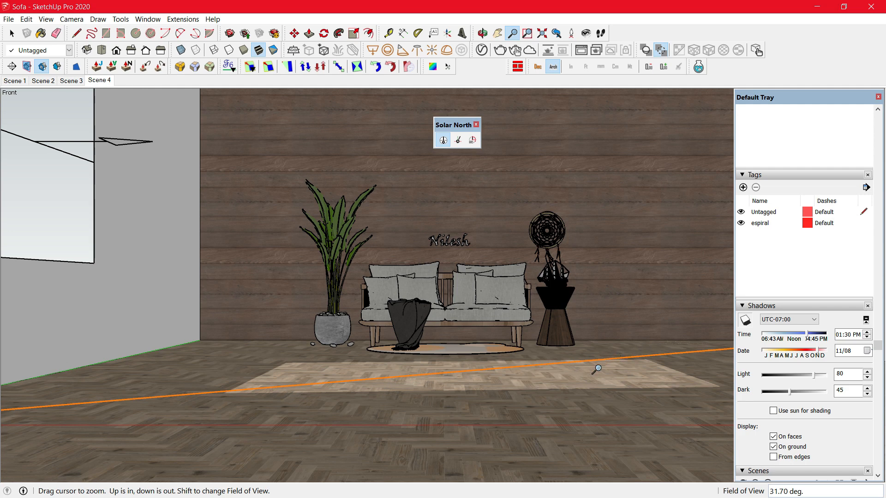
pyautogui.click(459, 143)
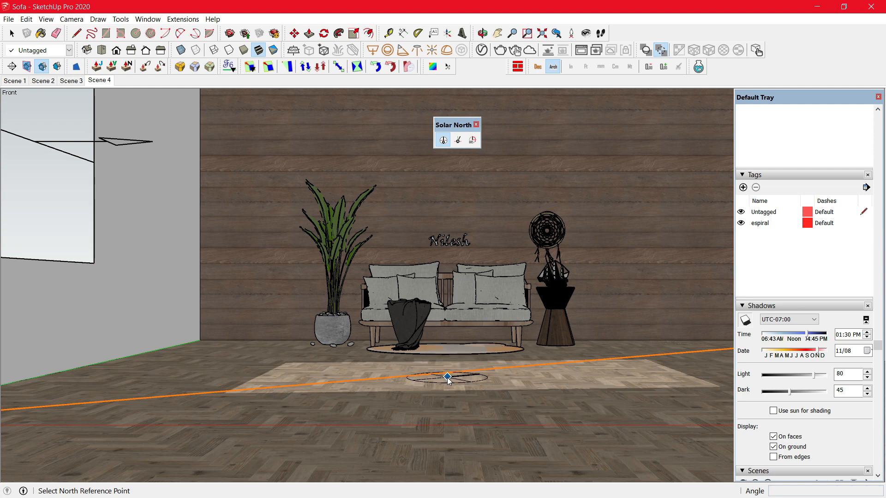
pyautogui.click(448, 377)
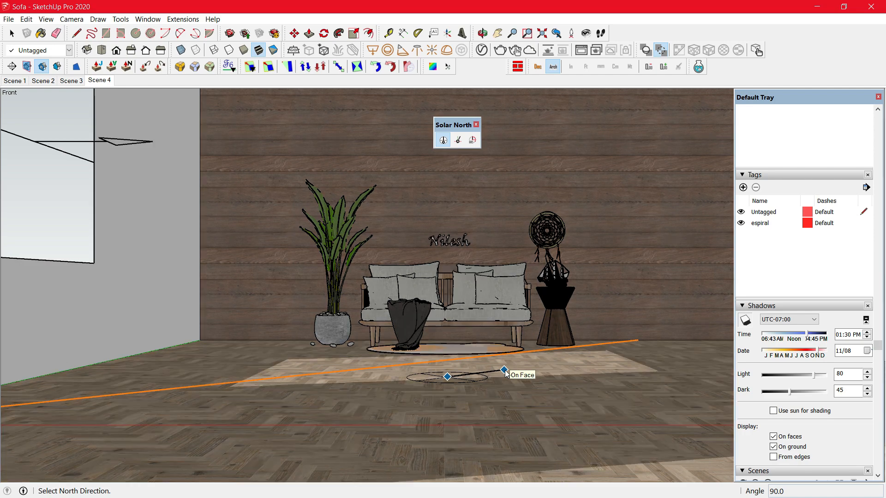
pyautogui.click(505, 372)
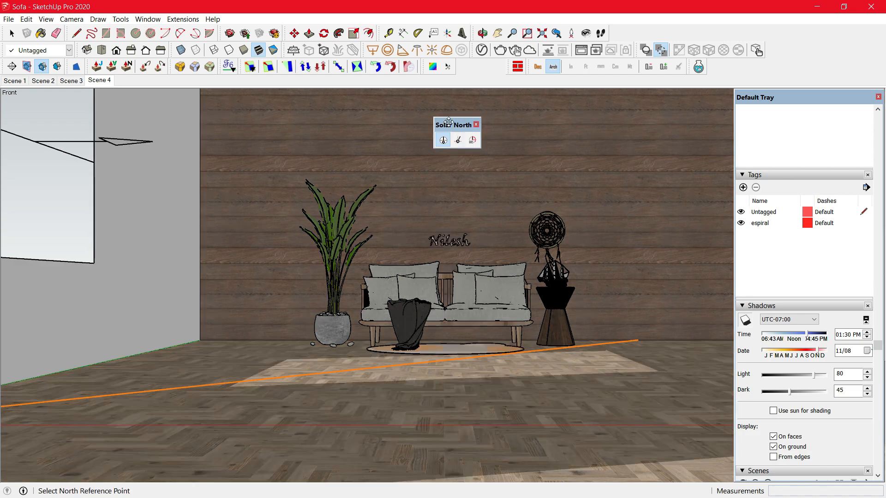
pyautogui.moveTo(447, 124); pyautogui.dragTo(469, 67)
# - Hide the shadows, put away the default tray and update Scene 4
pyautogui.click(745, 320)
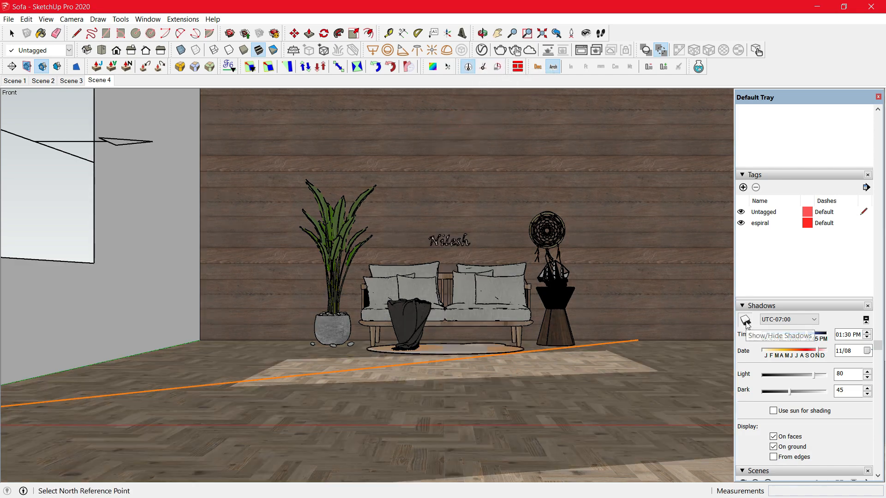
pyautogui.click(878, 97)
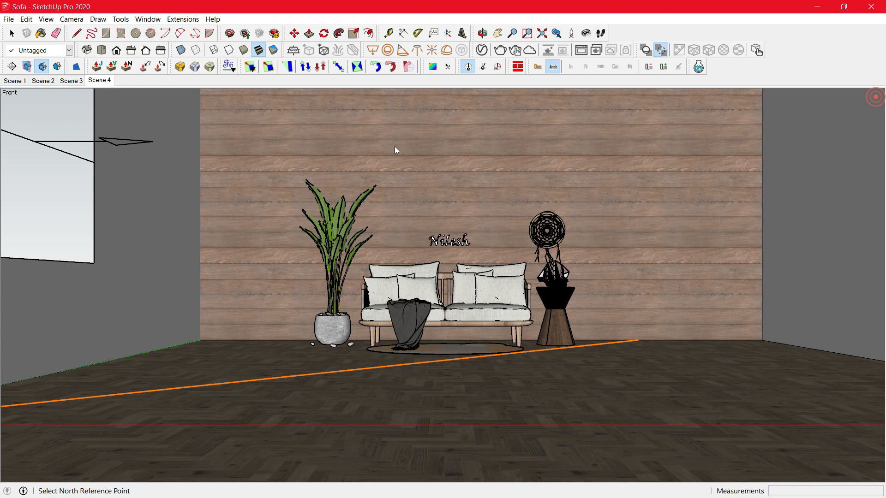
pyautogui.rightClick(105, 81)
pyautogui.click(135, 125)
# - Enable Material Override in the V-Ray render settings, show its override color and hide the material library
pyautogui.hotkey('alt', 'Tab')
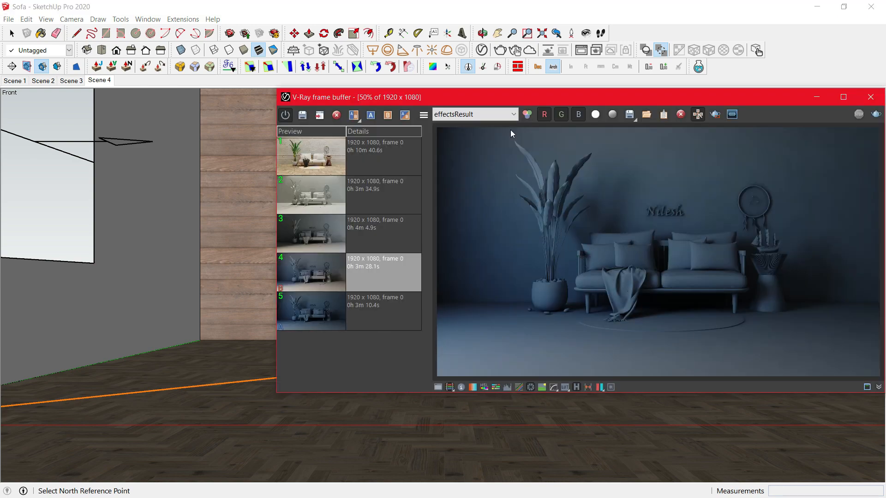
pyautogui.click(483, 50)
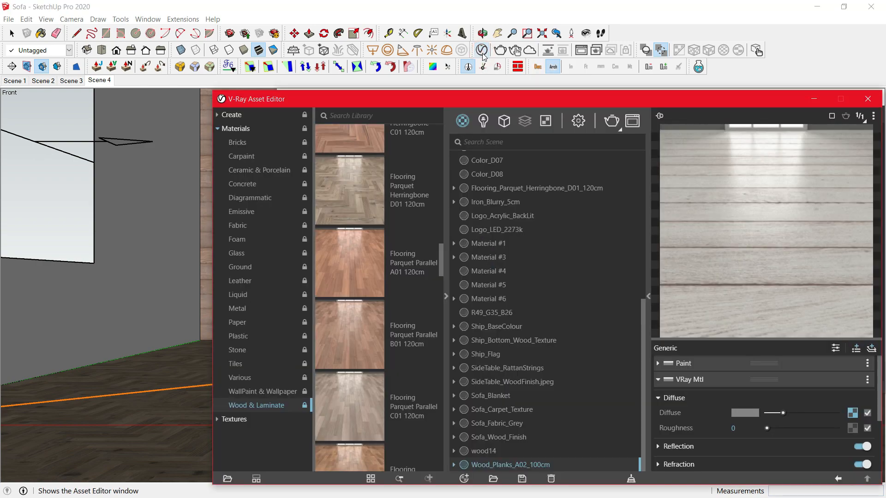
pyautogui.click(578, 121)
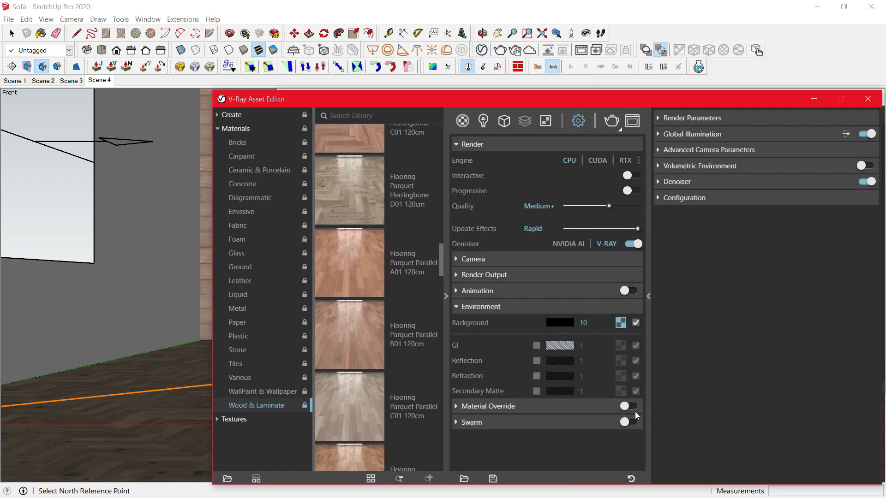
pyautogui.click(631, 407)
pyautogui.click(515, 406)
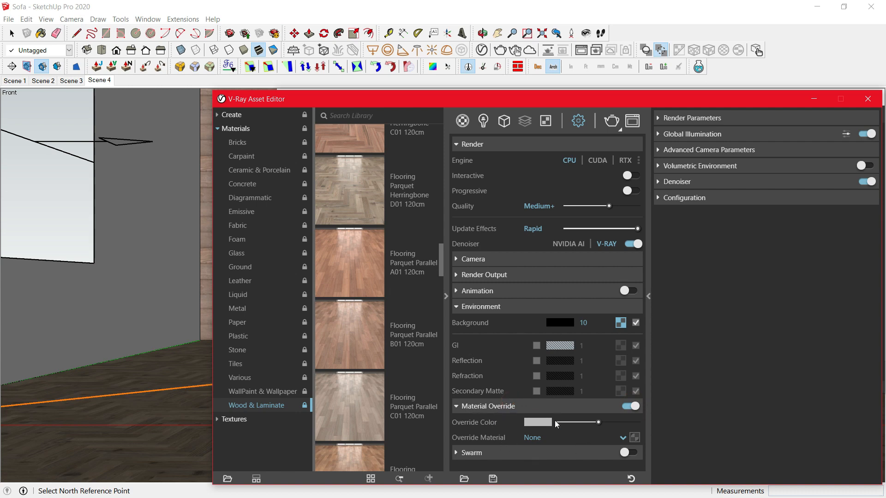
pyautogui.click(446, 300)
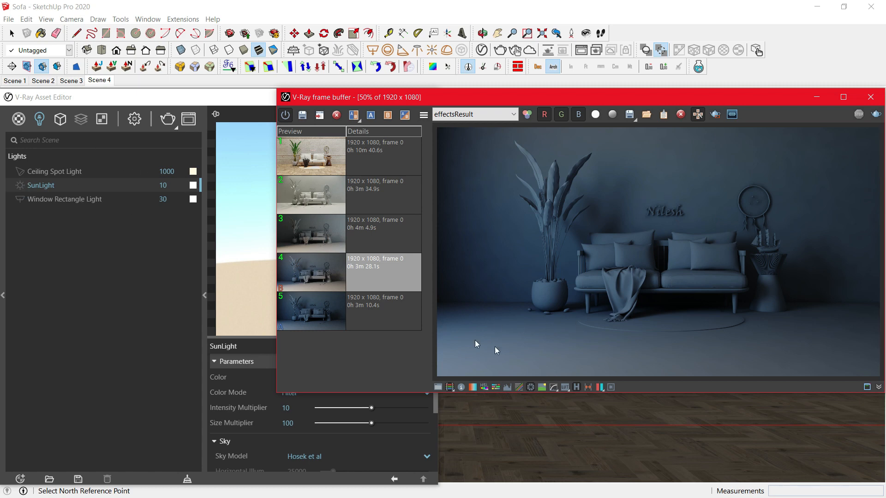
# - Check the environment background intensity in the render settings and the SunLight parameters, then return to the rendered image
pyautogui.click(134, 119)
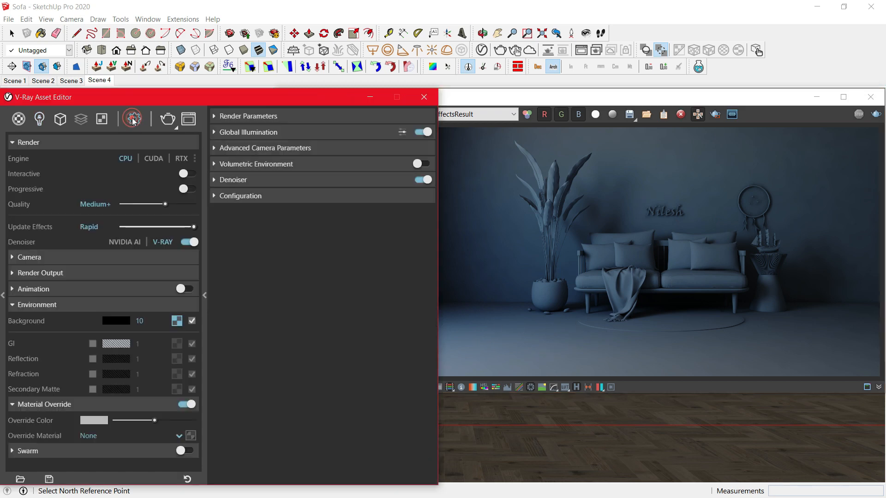
pyautogui.click(141, 321)
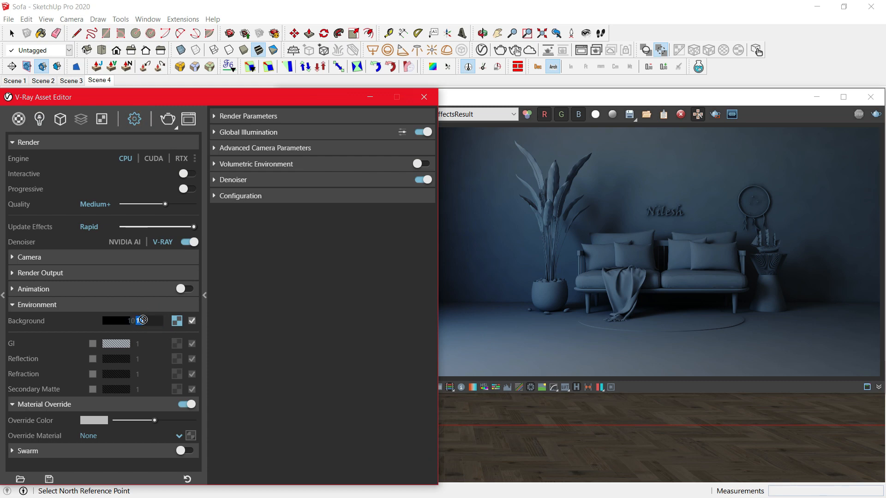
pyautogui.click(40, 119)
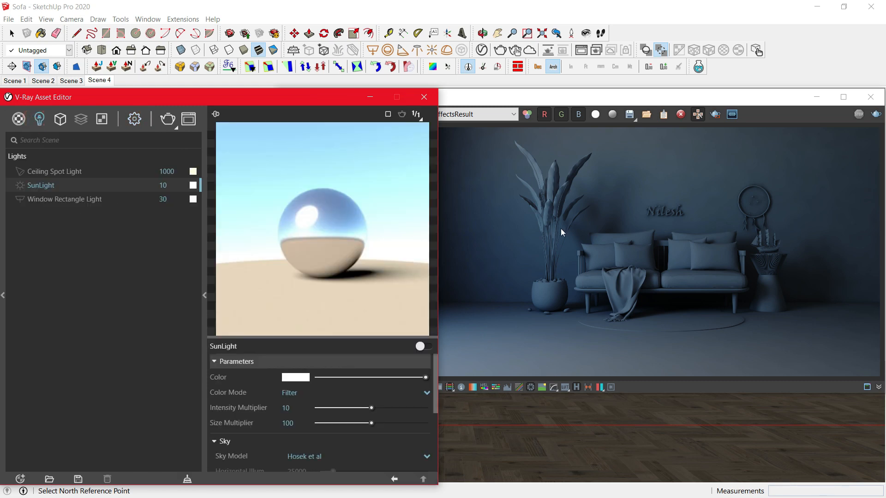
pyautogui.click(560, 219)
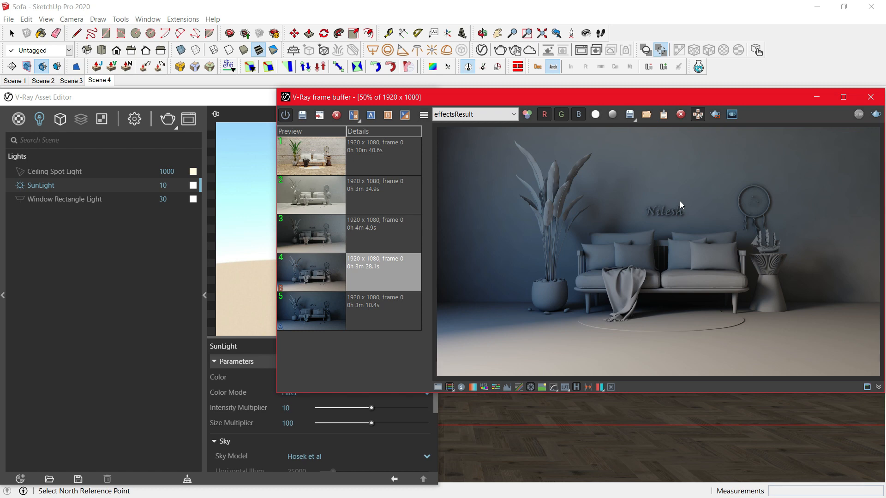
# - Compare the stored renders 4 and 5 side by side with the frame buffer's A/B divider, then end the comparison
pyautogui.click(353, 114)
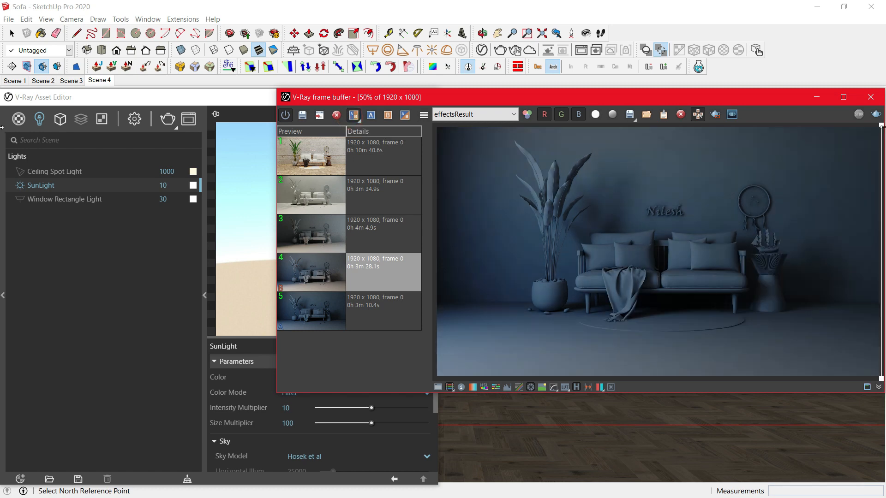
pyautogui.moveTo(881, 127); pyautogui.dragTo(608, 174)
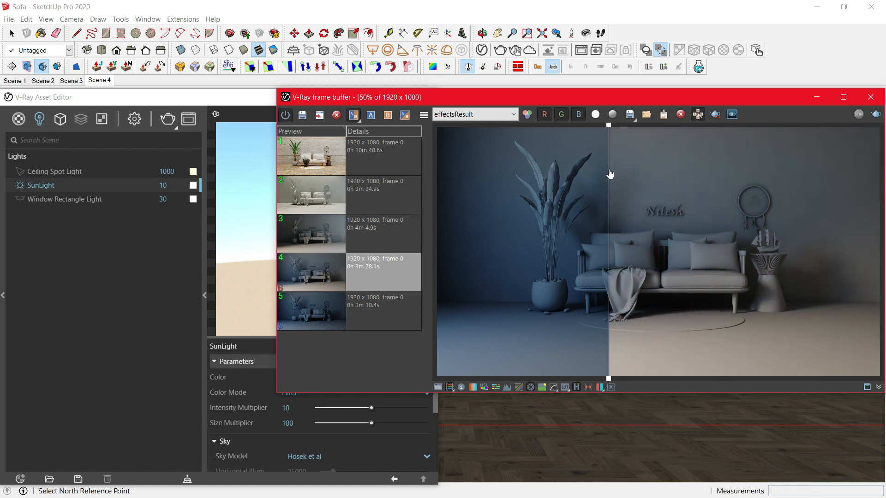
pyautogui.click(354, 115)
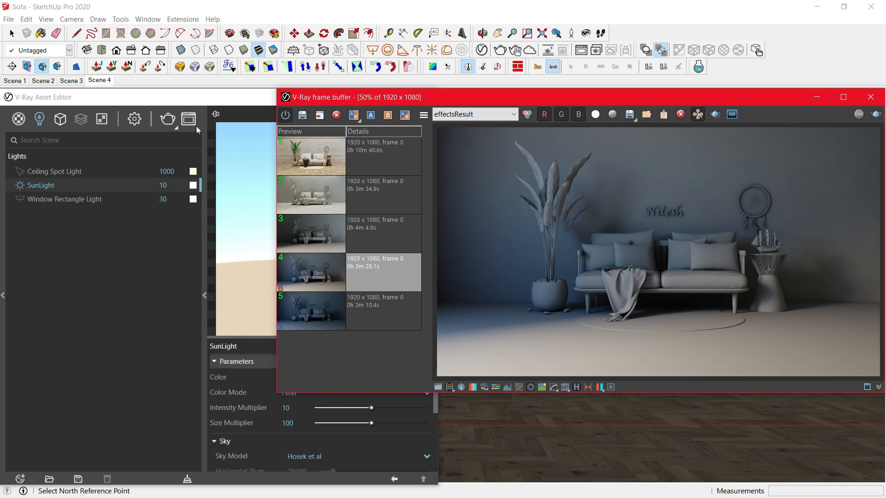
# - Examine the SunLight's intensity and size multipliers and inspect the soft shadows in the rendered image
pyautogui.click(212, 97)
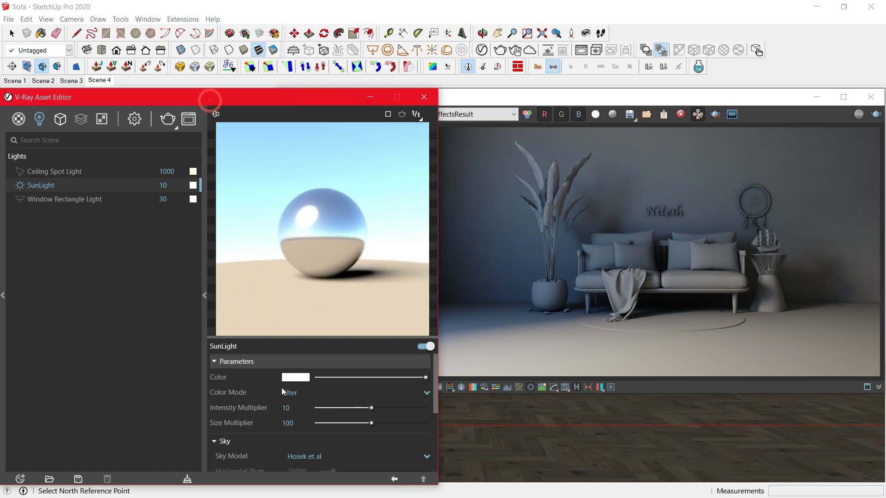
pyautogui.click(304, 407)
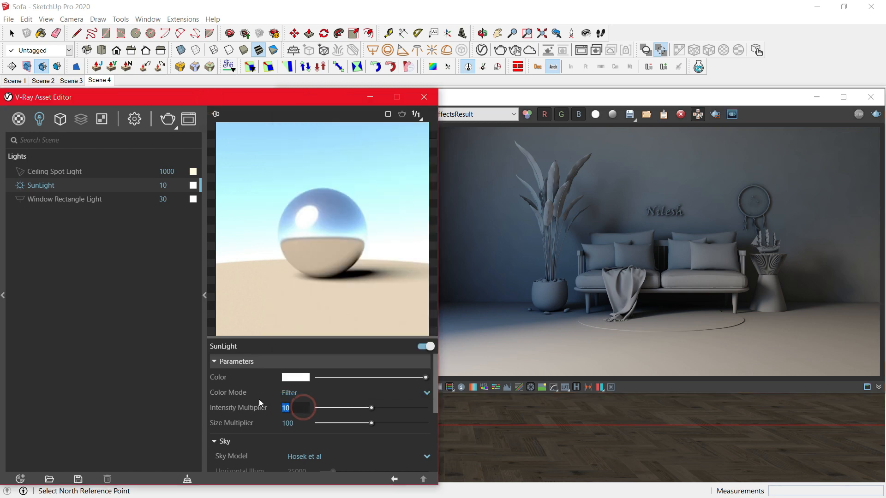
pyautogui.click(295, 423)
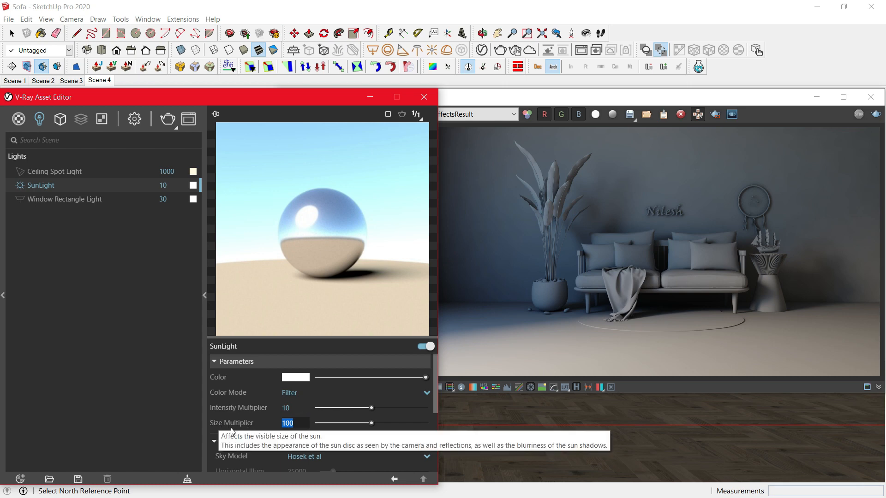
pyautogui.scroll(3, 606, 192)
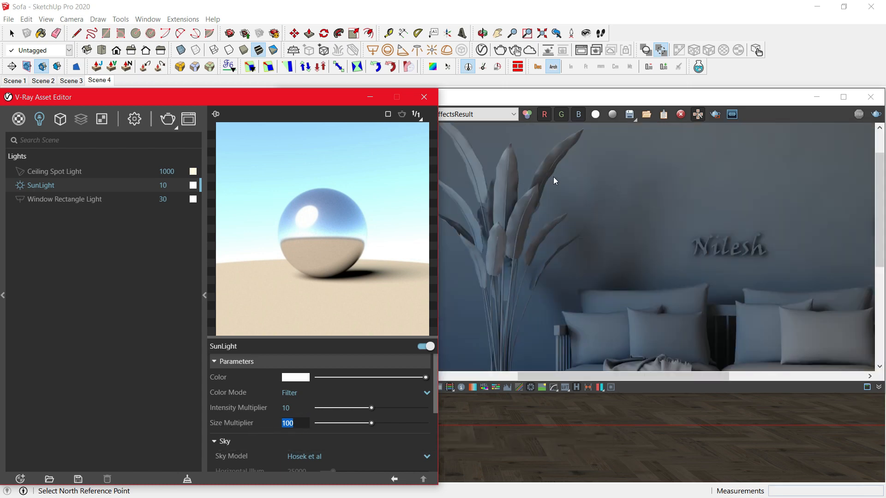
pyautogui.scroll(-3, 624, 209)
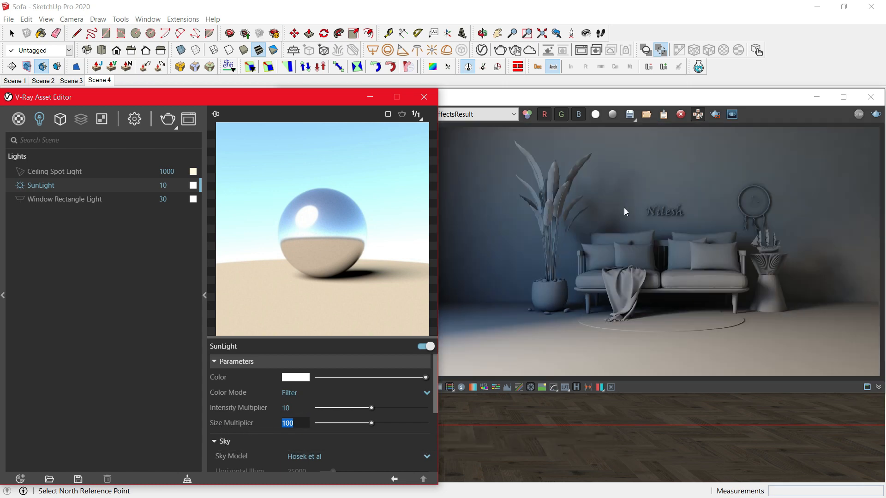
# - Reset the SunLight's size multiplier to 1 to preview the shadow sharpness, then restore it to 100
pyautogui.rightClick(298, 423)
pyautogui.click(307, 435)
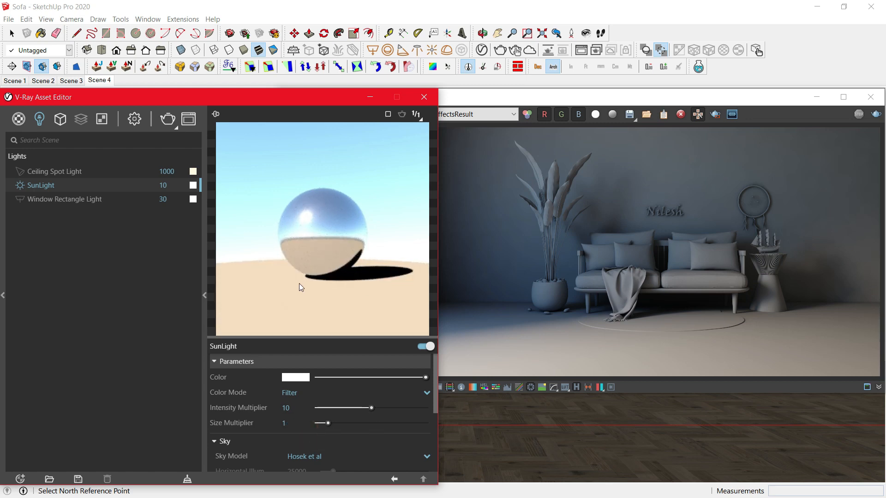
pyautogui.click(288, 423)
pyautogui.write('100')
pyautogui.press('Return')
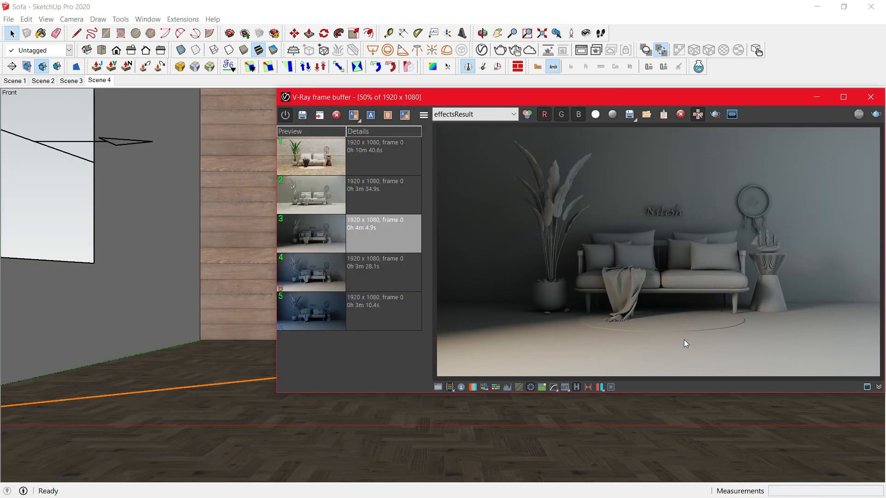
# - Select the rectangle light at the window in the model and return to the rendered image
pyautogui.click(459, 11)
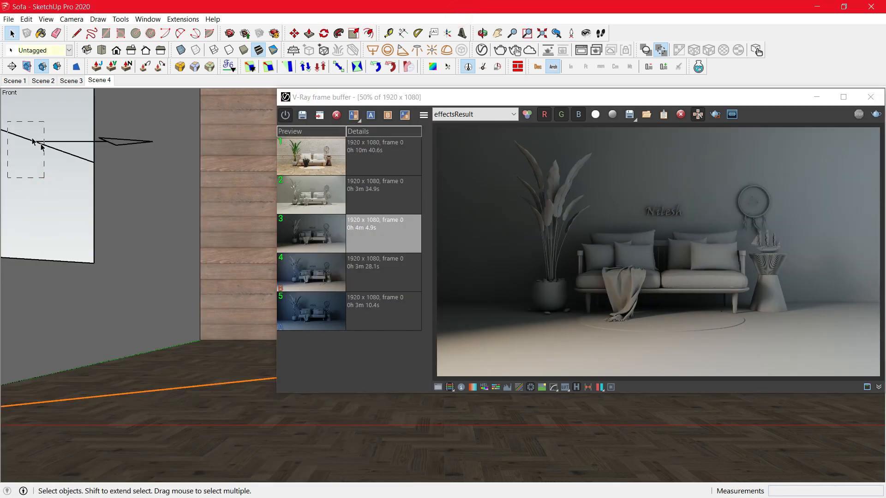
pyautogui.click(506, 264)
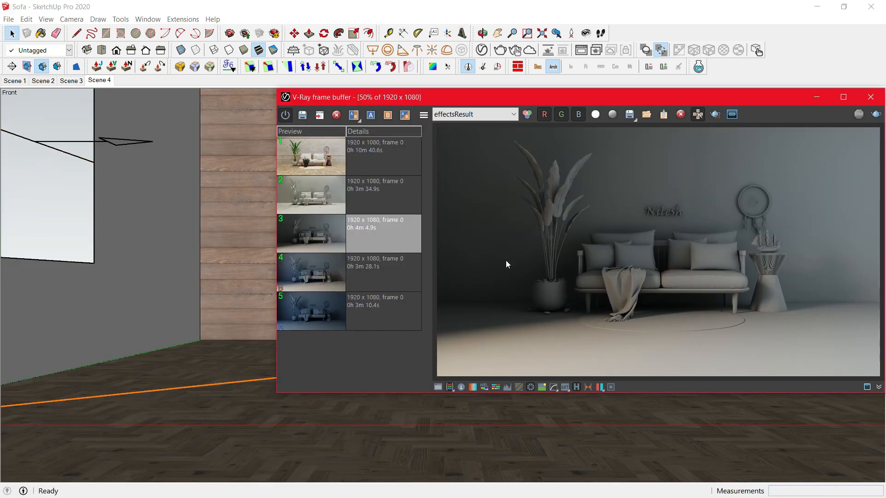
pyautogui.click(463, 5)
pyautogui.moveTo(44, 178); pyautogui.dragTo(8, 122)
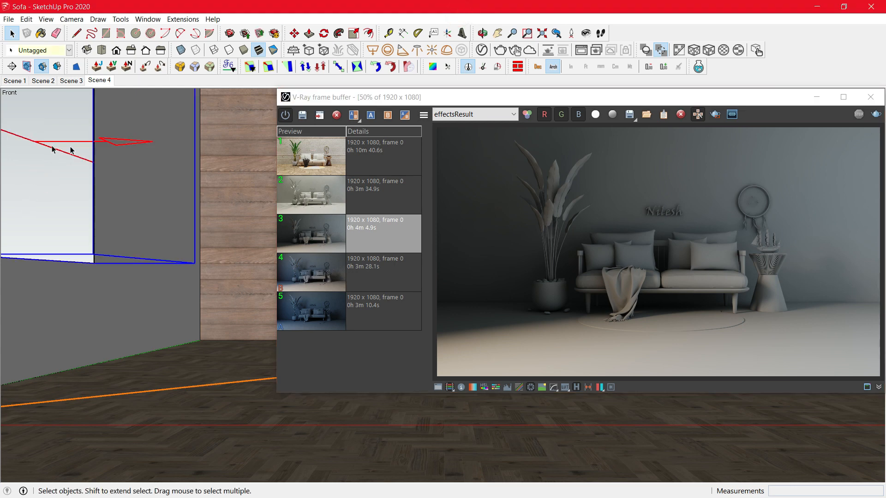
pyautogui.click(430, 220)
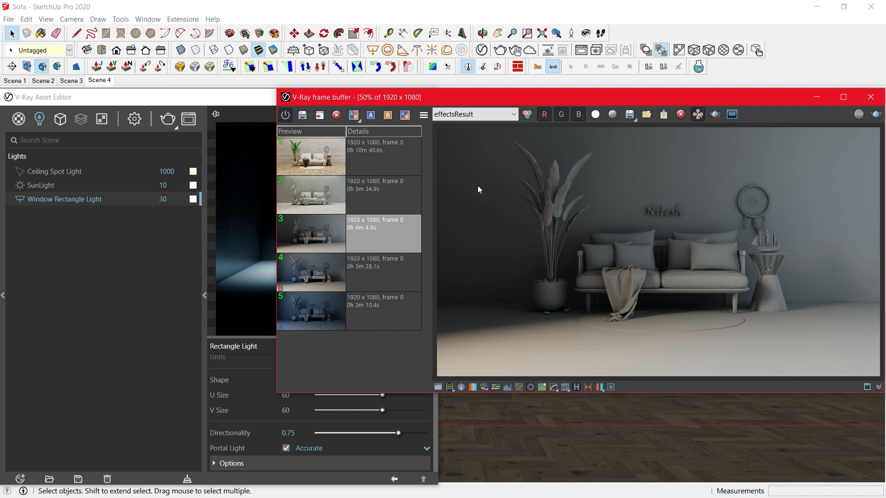
# - Check the intensity and shape parameters of the Window Rectangle Light
pyautogui.click(231, 102)
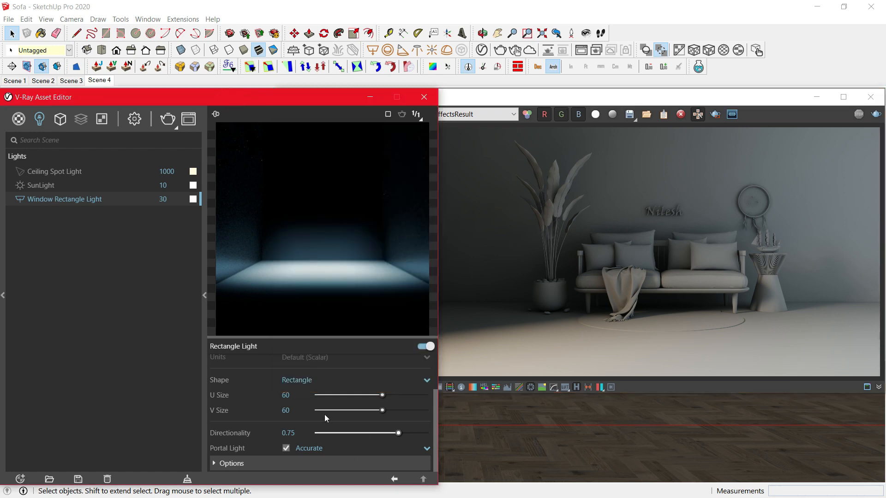
pyautogui.scroll(2, 310, 383)
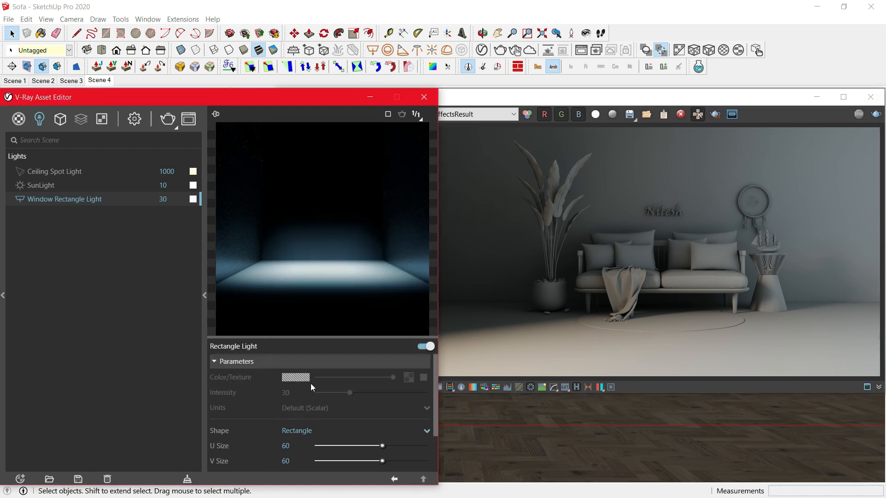
pyautogui.doubleClick(163, 198)
pyautogui.scroll(-2, 320, 397)
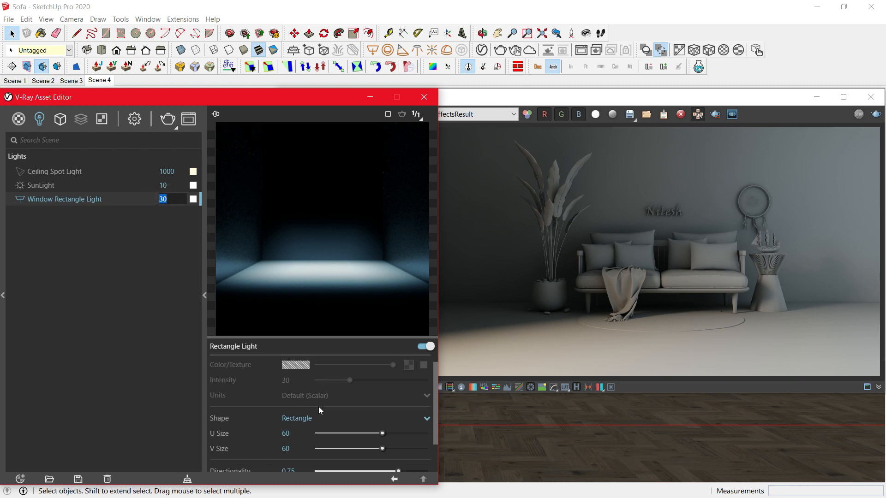
# - Try the rectangle light's directionality at 0 and about 0.74, then restore it to 0.75
pyautogui.doubleClick(289, 432)
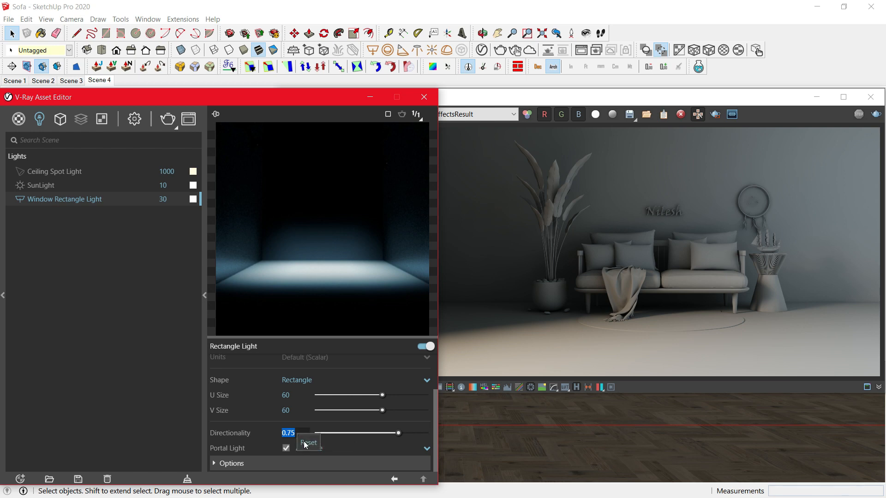
pyautogui.write('0')
pyautogui.click(303, 439)
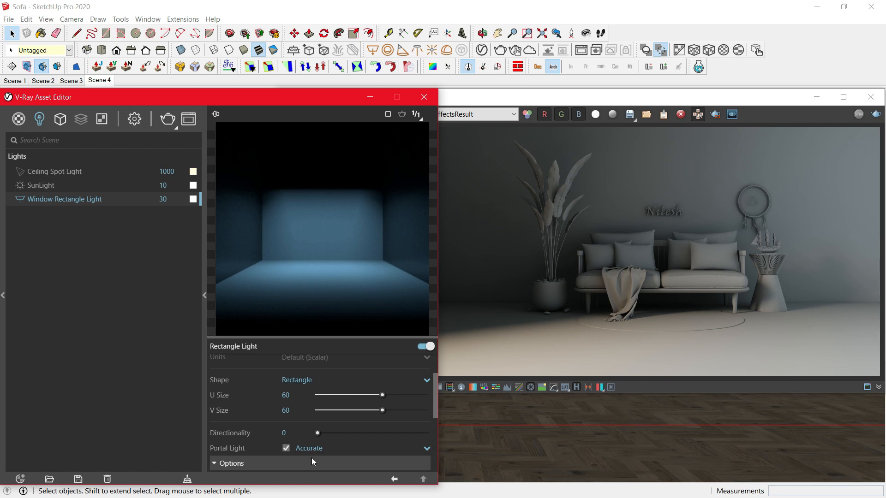
pyautogui.moveTo(358, 432); pyautogui.dragTo(397, 432)
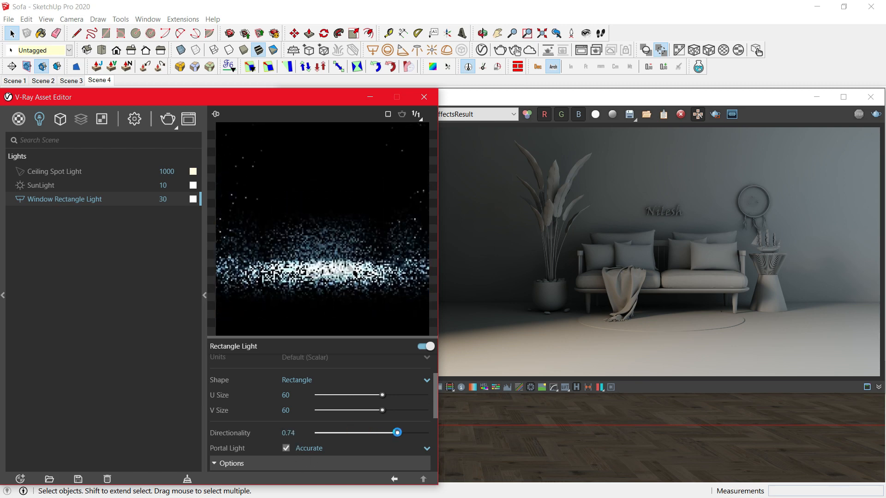
pyautogui.doubleClick(288, 433)
pyautogui.write('0.75')
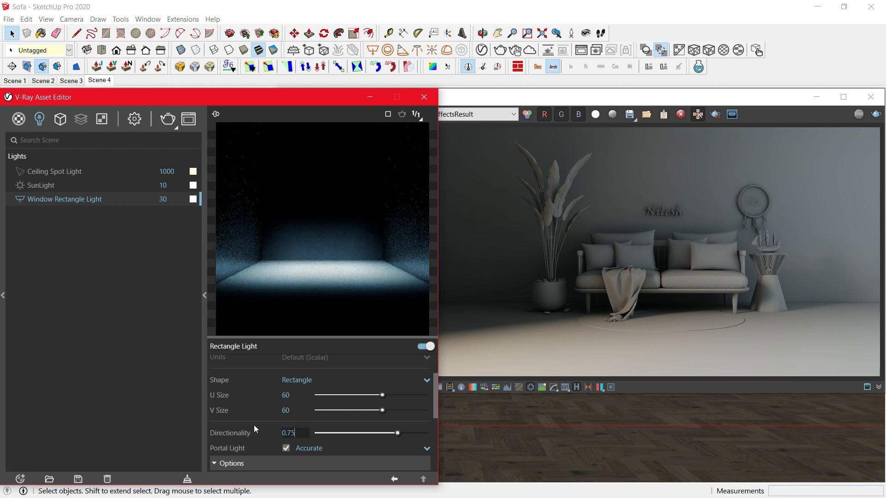
pyautogui.press('Return')
# - Review the rectangle light's portal modes, choose Accurate, and close the asset editor
pyautogui.click(309, 447)
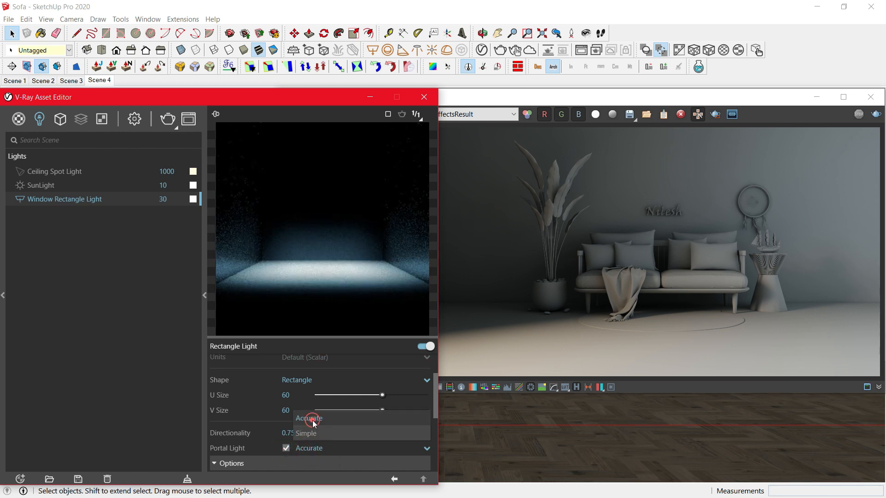
pyautogui.click(311, 420)
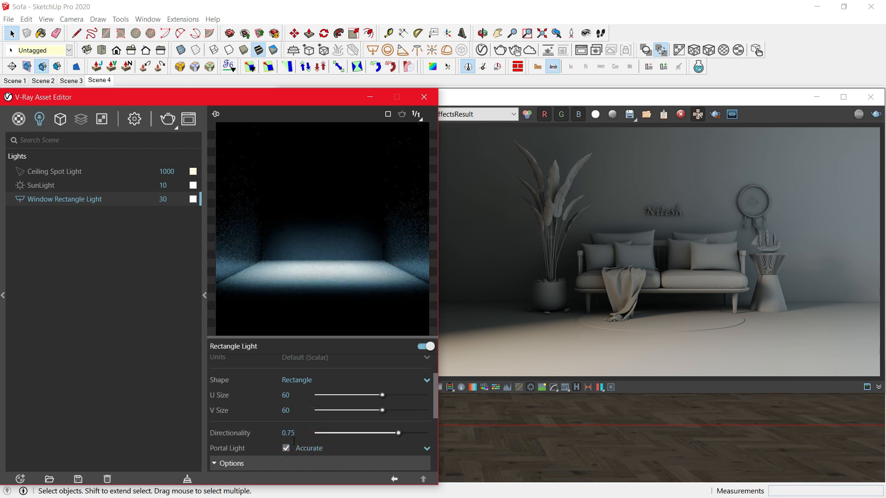
pyautogui.click(424, 97)
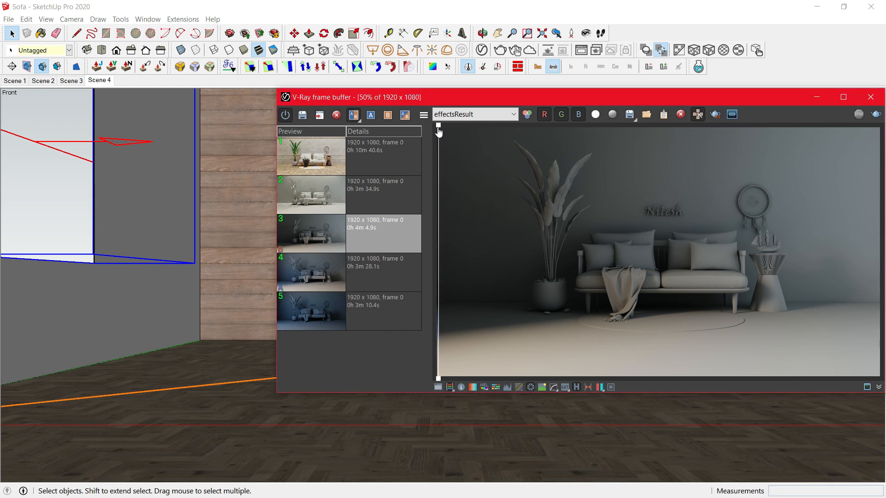
# - Compare stored renders 3 and 4 with the A/B divider, then load render 2
pyautogui.moveTo(439, 128); pyautogui.dragTo(406, 124)
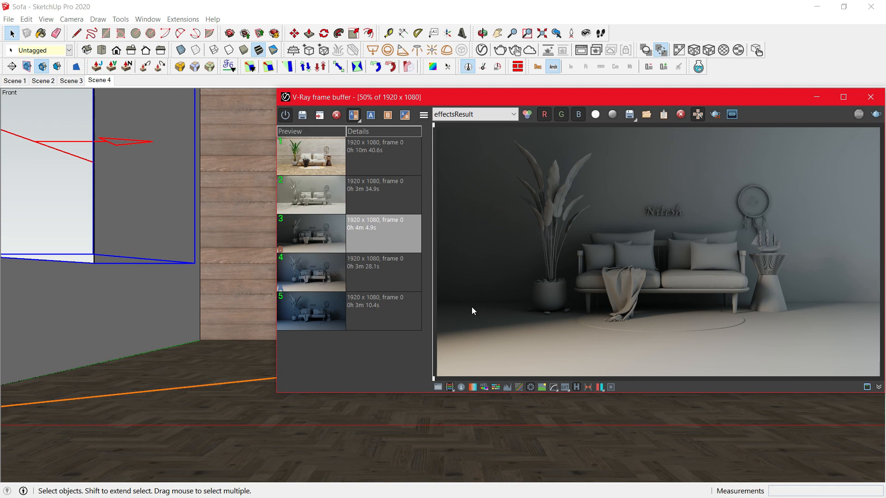
pyautogui.click(295, 186)
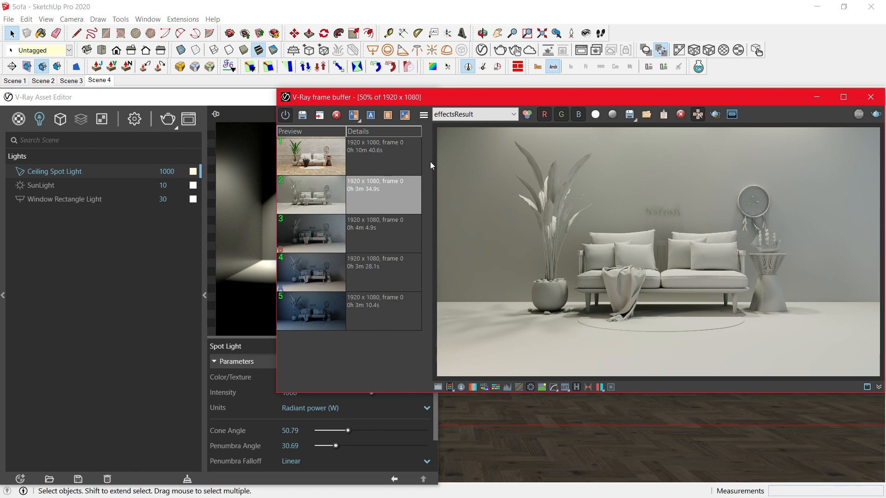
# - Examine the Ceiling Spot Light's intensity, units, color, penumbra falloff and shadow radius
pyautogui.click(142, 102)
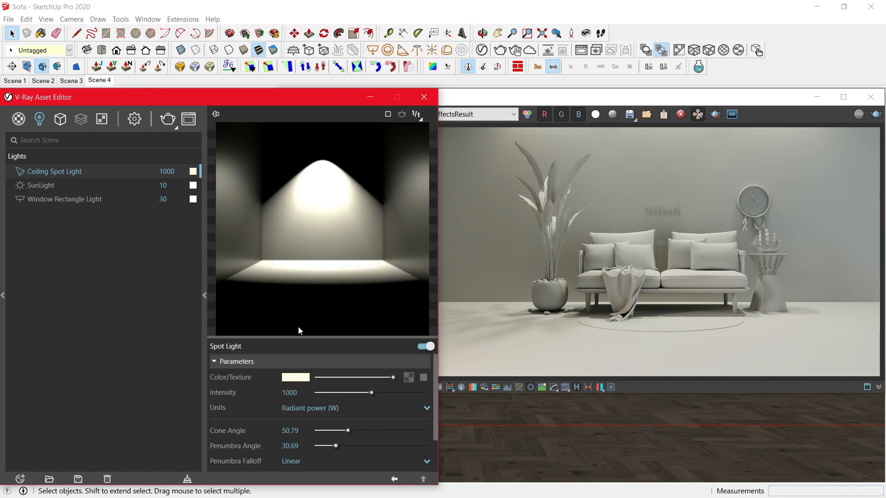
pyautogui.doubleClick(301, 392)
pyautogui.click(353, 408)
pyautogui.click(336, 376)
pyautogui.scroll(-2, 261, 427)
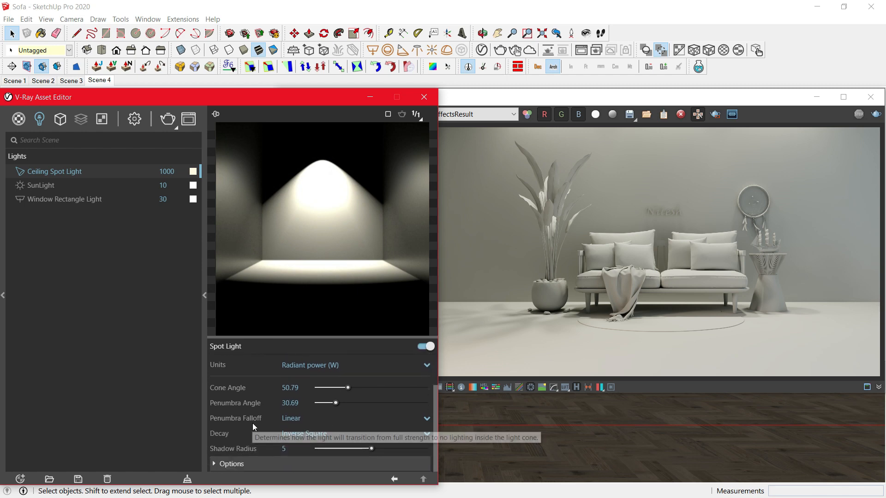
pyautogui.doubleClick(285, 449)
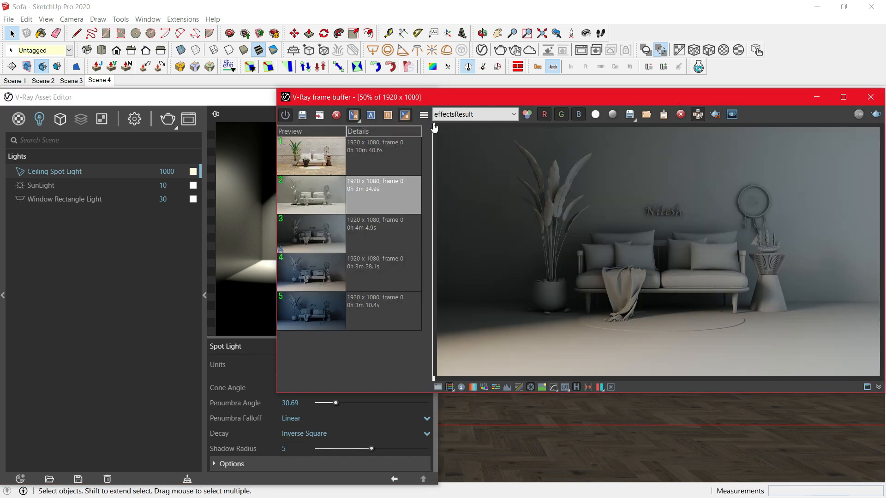
# - Compare stored render 2 with render 3, and render 1 with render 2, using the A/B divider
pyautogui.moveTo(433, 123); pyautogui.dragTo(450, 176)
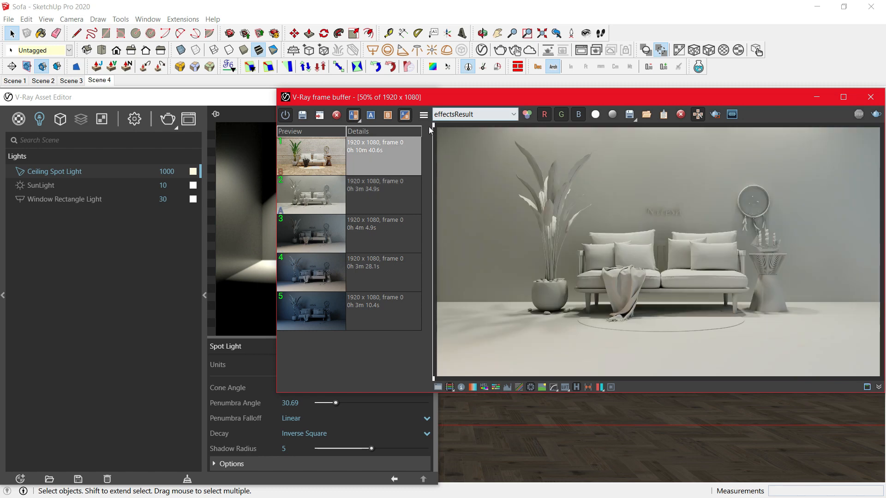
pyautogui.moveTo(434, 130); pyautogui.dragTo(875, 115)
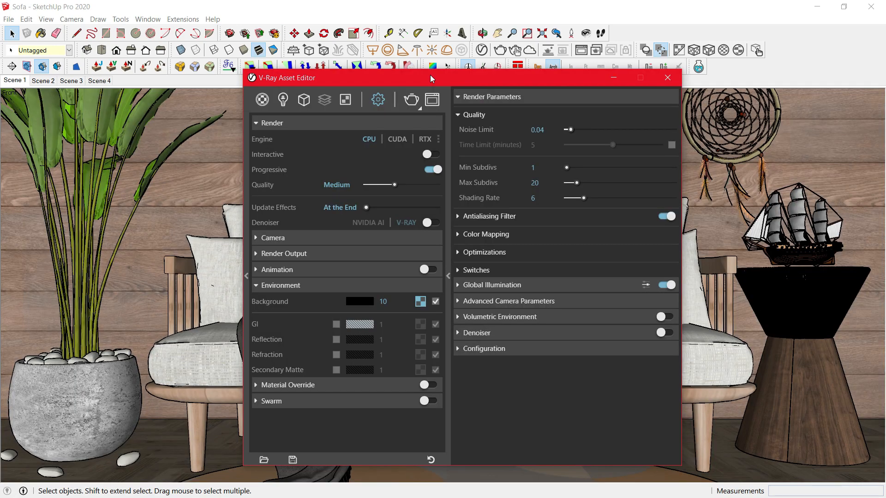
# - Turn off progressive rendering, set the render quality to Medium+, and glance through the camera settings
pyautogui.click(432, 169)
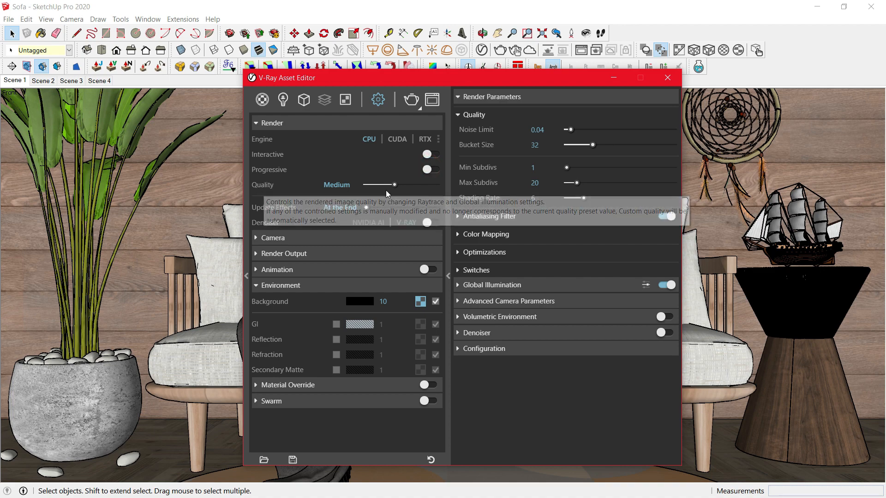
pyautogui.click(403, 184)
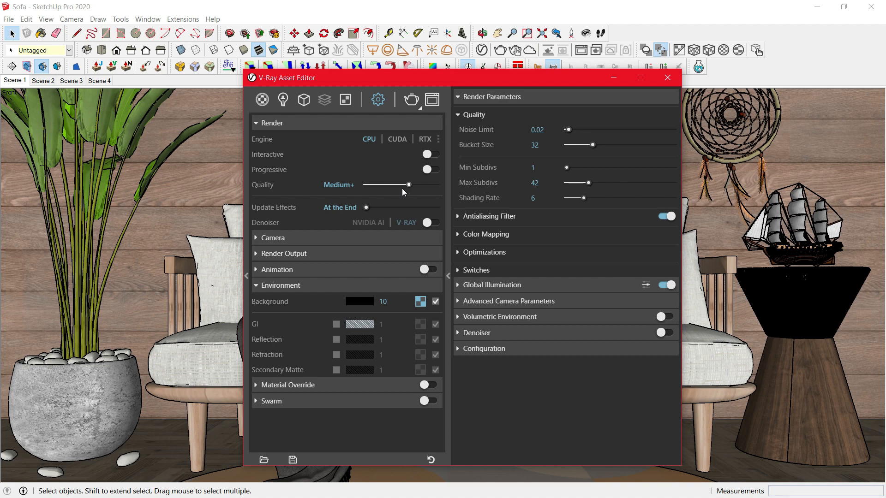
pyautogui.click(273, 239)
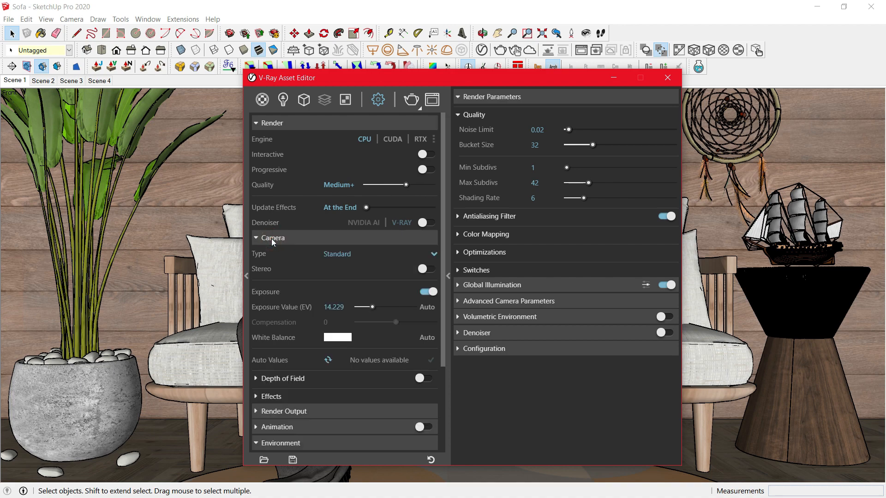
pyautogui.click(273, 238)
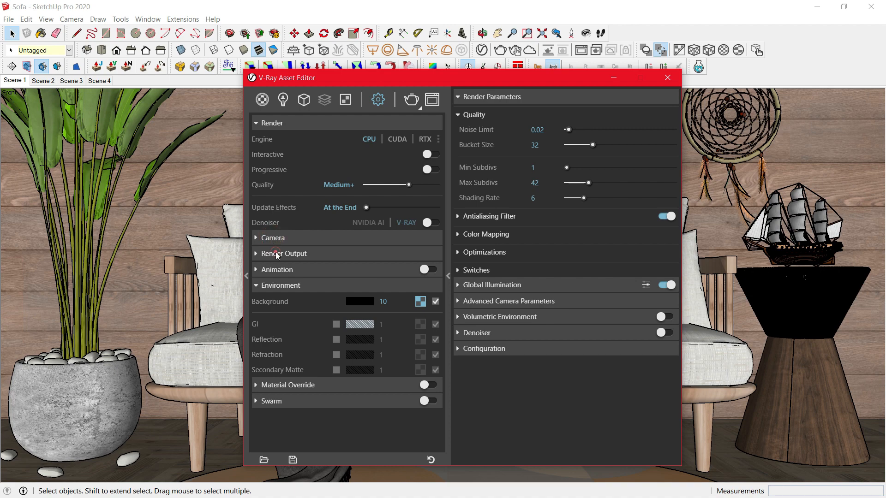
# - Turn on the safe frame, set the output image width to 1920 at 16:9, and collapse the environment settings
pyautogui.click(276, 255)
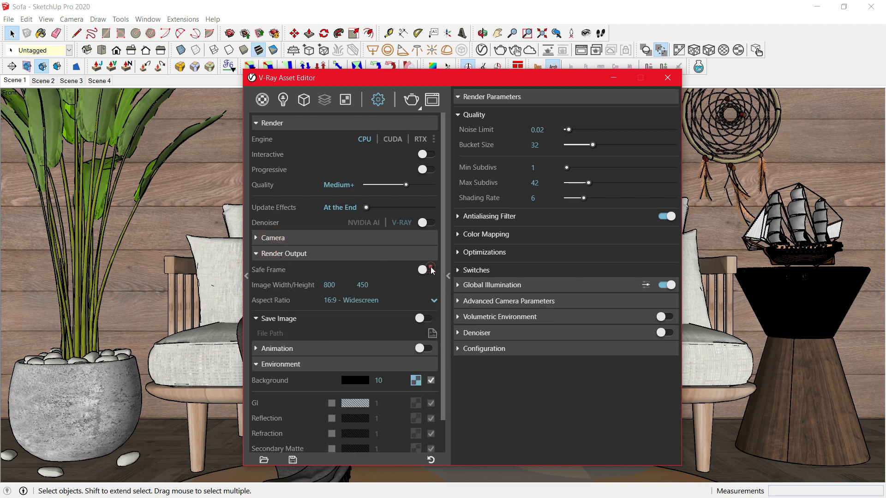
pyautogui.click(425, 270)
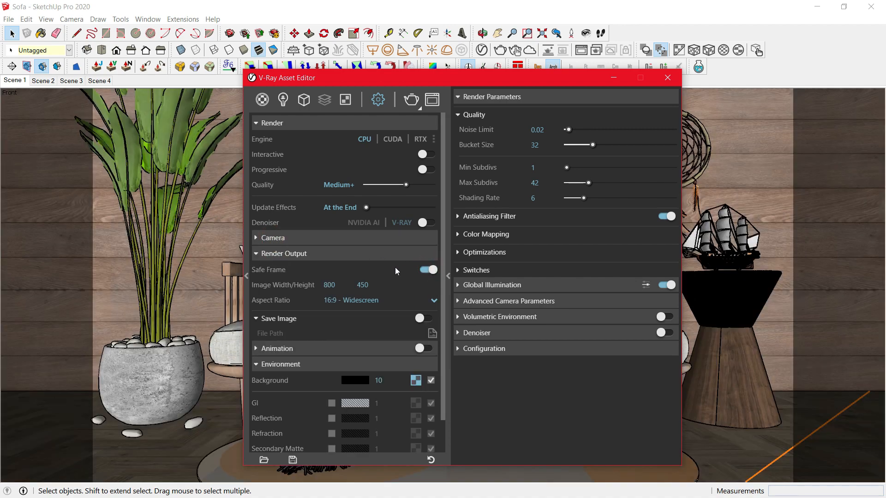
pyautogui.doubleClick(338, 284)
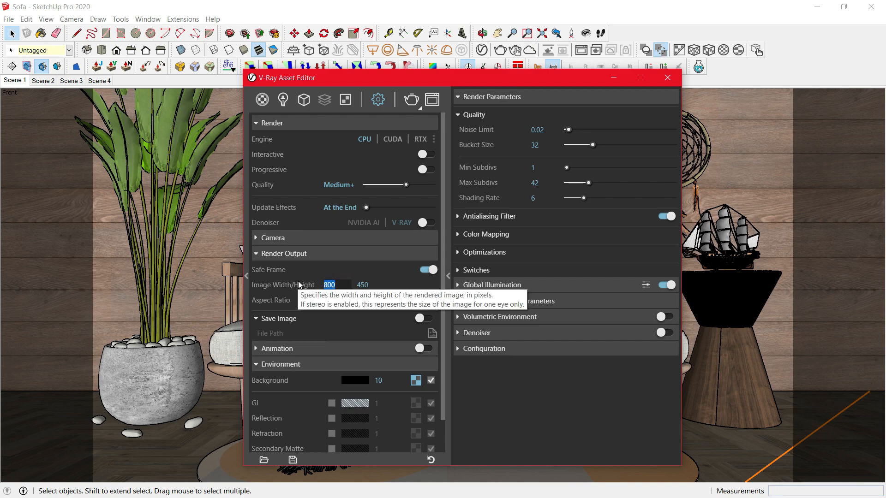
pyautogui.write('1920')
pyautogui.press('Return')
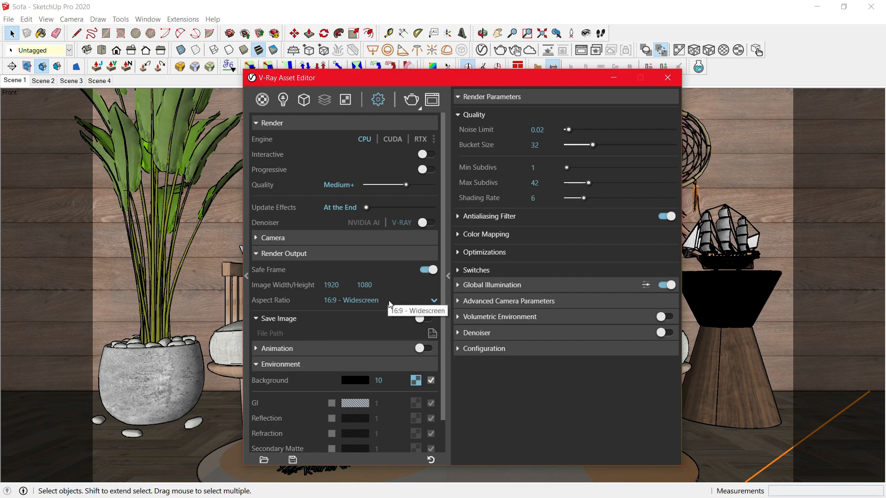
pyautogui.scroll(-1, 319, 332)
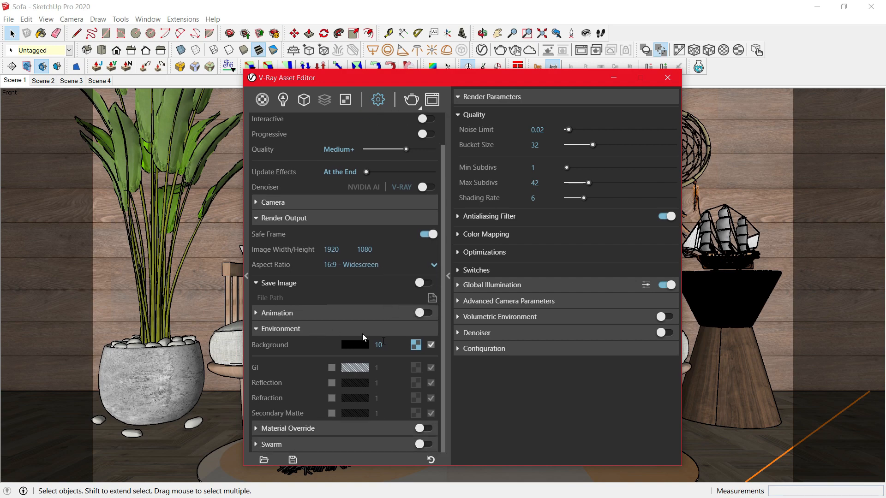
pyautogui.click(389, 346)
pyautogui.click(319, 329)
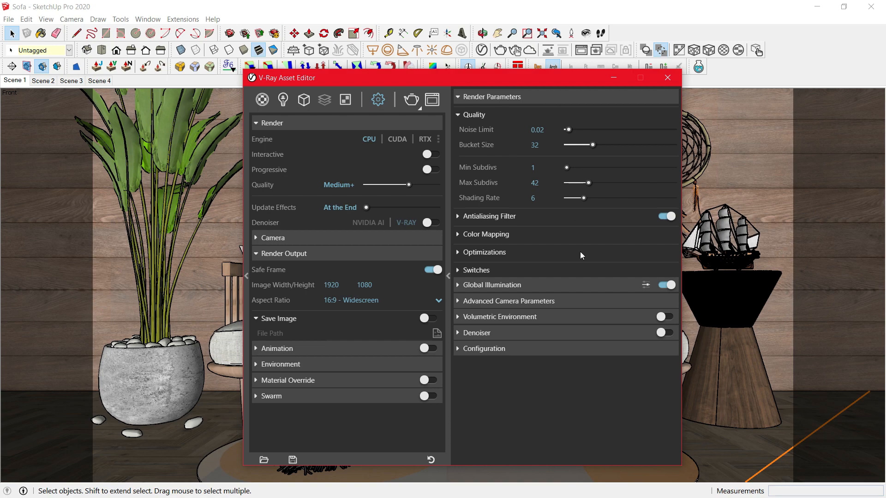
# - Set the global illumination primary rays to Irradiance map
pyautogui.click(537, 285)
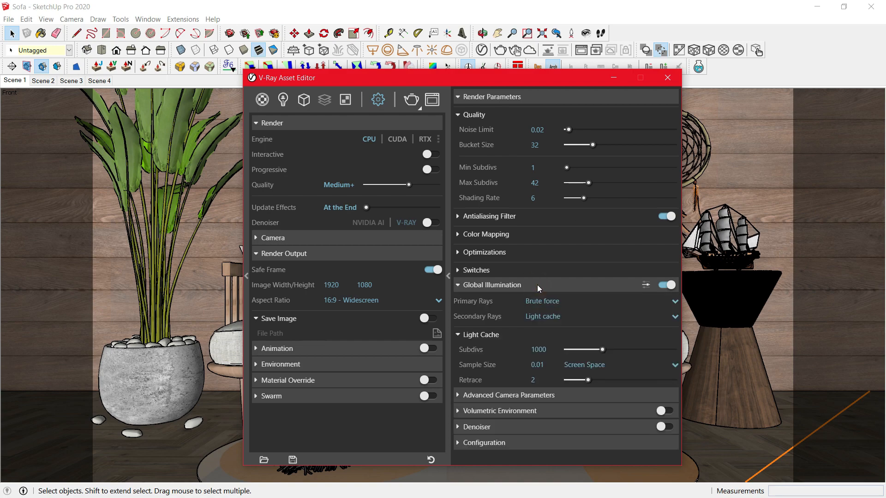
pyautogui.click(544, 301)
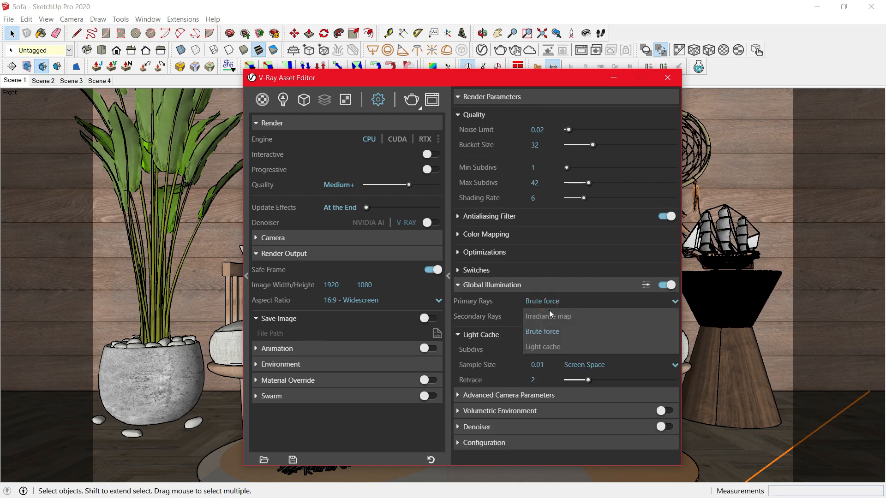
pyautogui.click(550, 316)
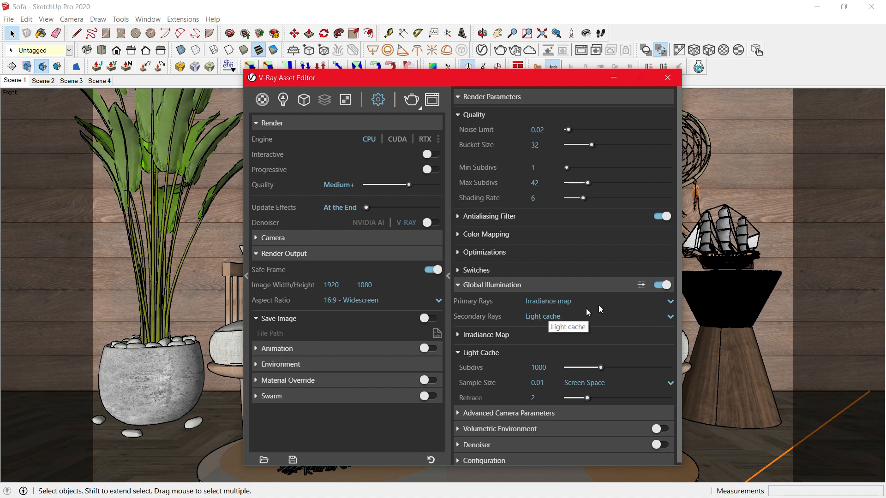
# - Reveal the advanced global illumination settings and enable ambient occlusion with radius 4 and occlusion amount 0.2
pyautogui.click(642, 286)
pyautogui.scroll(-3, 642, 285)
pyautogui.click(663, 394)
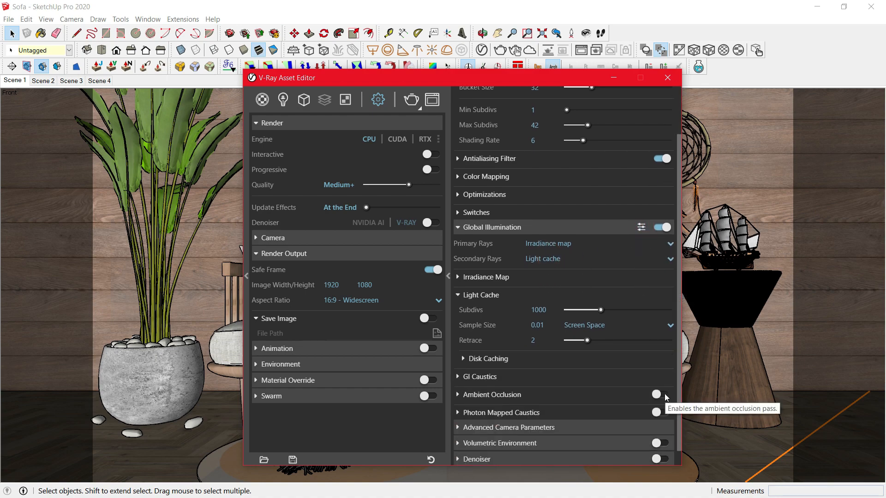
pyautogui.click(511, 396)
pyautogui.scroll(-2, 511, 397)
pyautogui.doubleClick(541, 361)
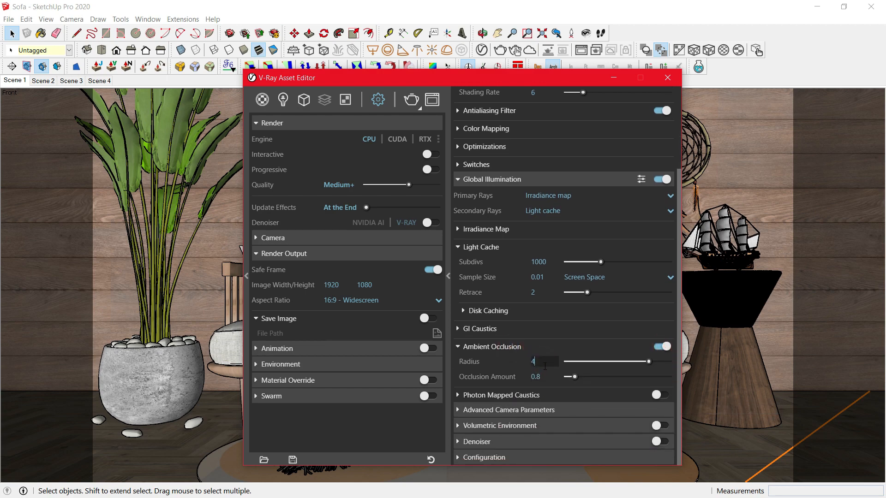
pyautogui.doubleClick(550, 376)
pyautogui.write('0.2')
pyautogui.press('Return')
# - Turn on the V-Ray Denoiser and check its settings alongside the global illumination values
pyautogui.click(555, 441)
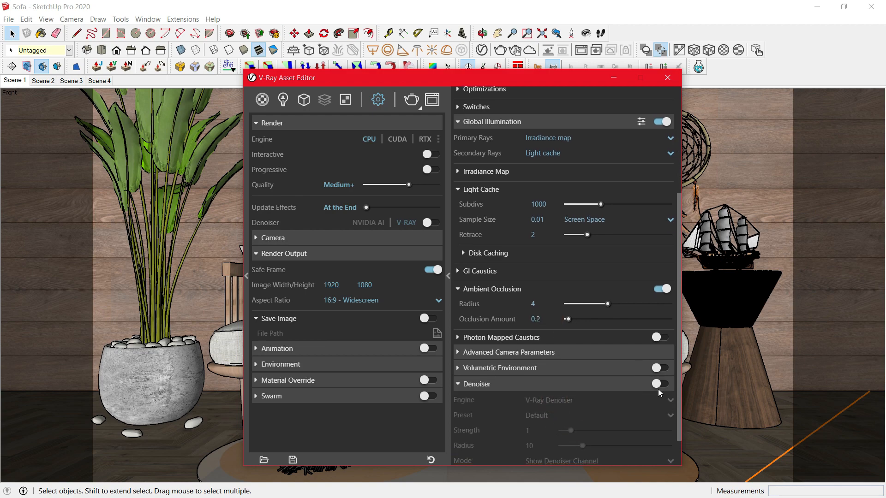
pyautogui.click(662, 385)
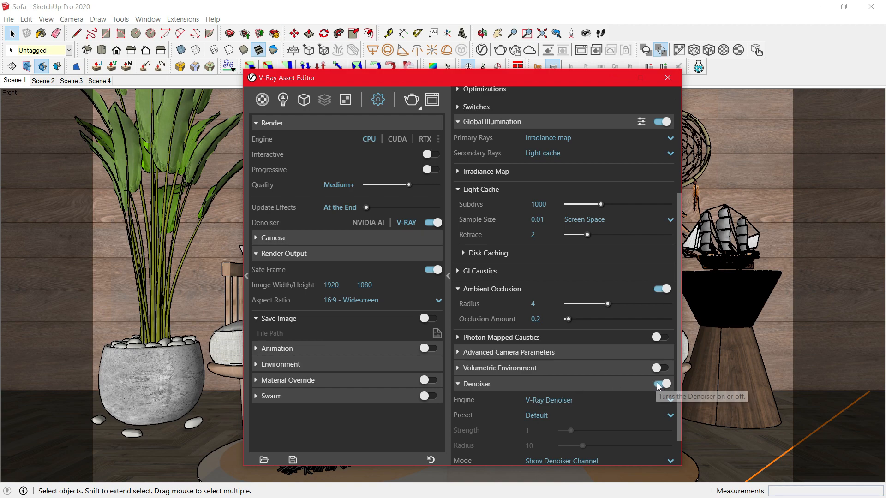
pyautogui.scroll(-1, 585, 388)
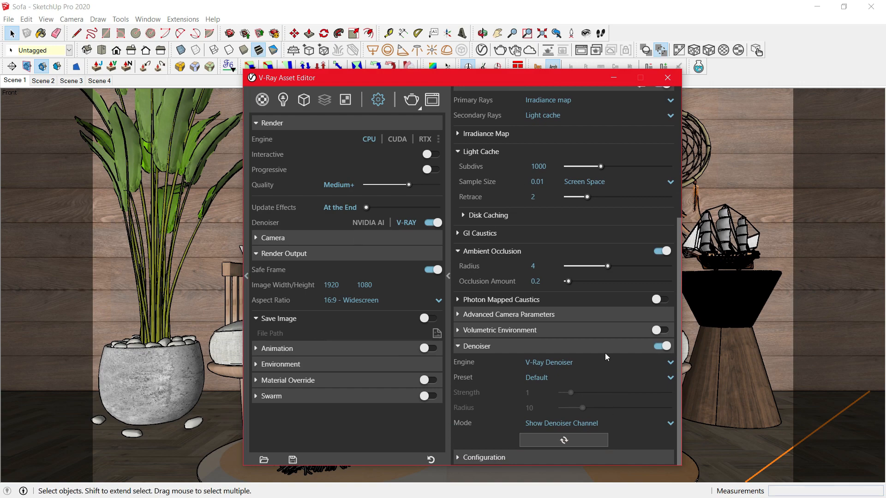
pyautogui.scroll(2, 605, 349)
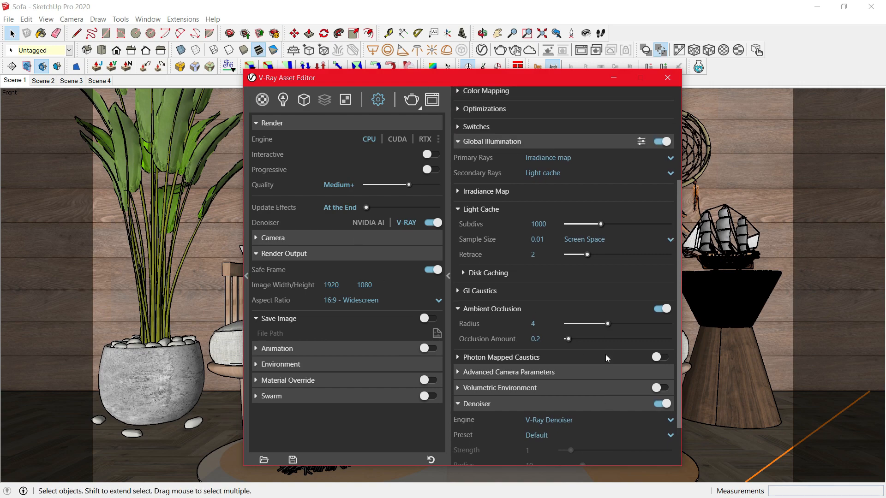
pyautogui.scroll(-2, 606, 355)
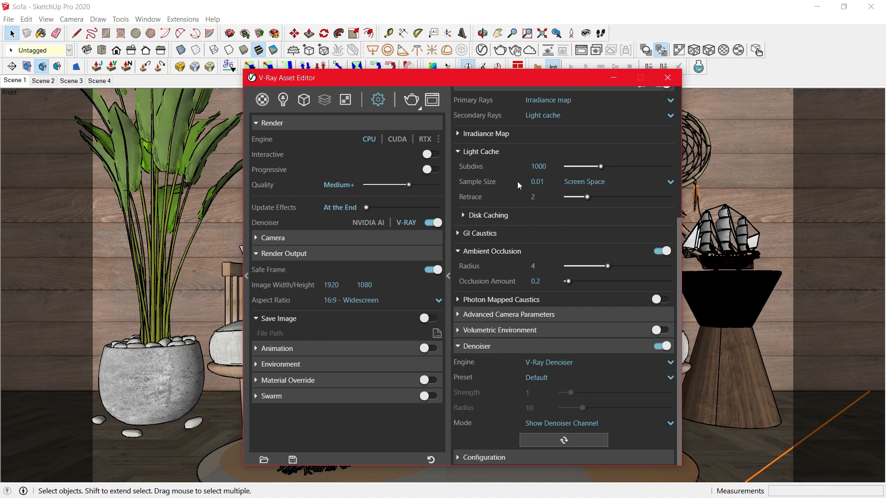
# - Run a non-interactive render of the sofa scene and compare the result with and without sRGB color display
pyautogui.click(669, 78)
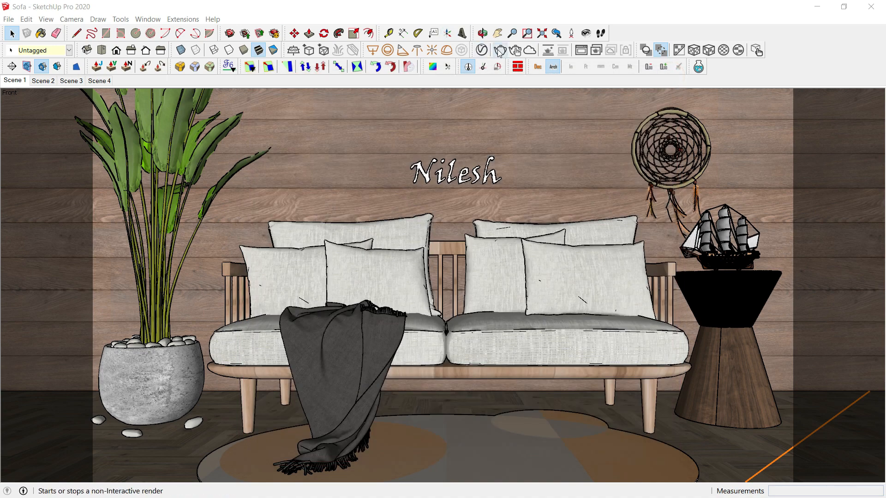
pyautogui.click(500, 49)
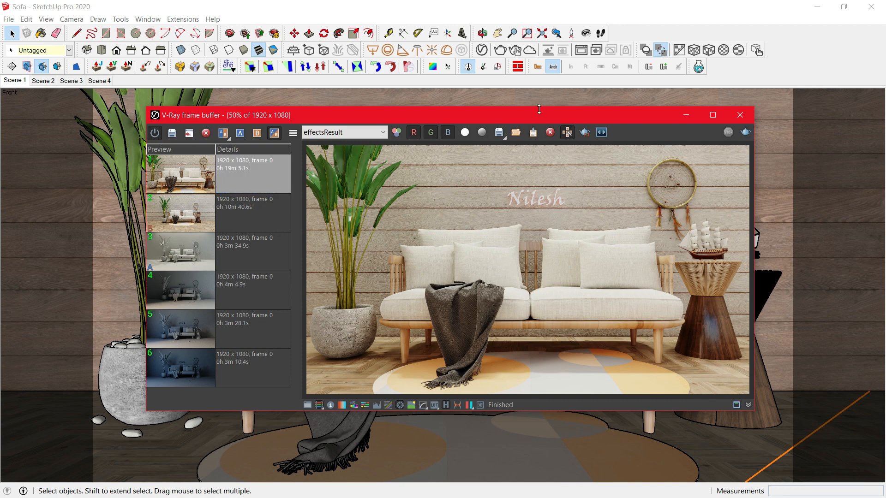
pyautogui.moveTo(531, 114); pyautogui.dragTo(421, 112)
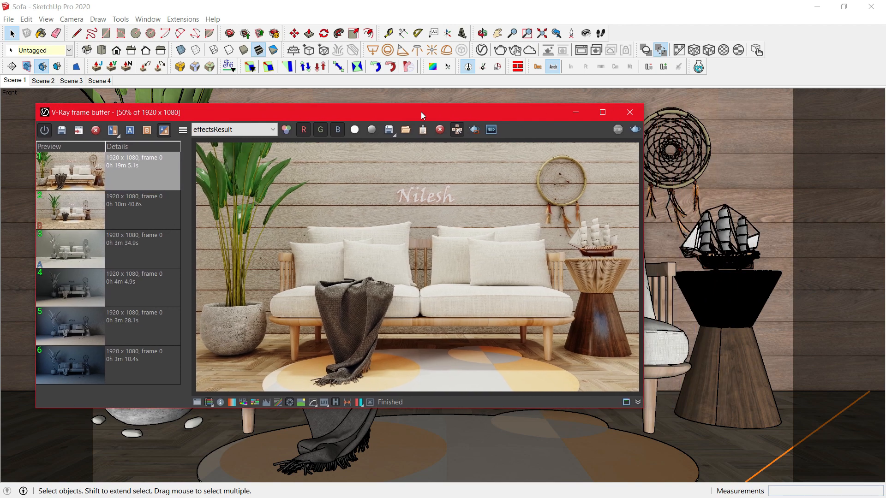
pyautogui.click(314, 403)
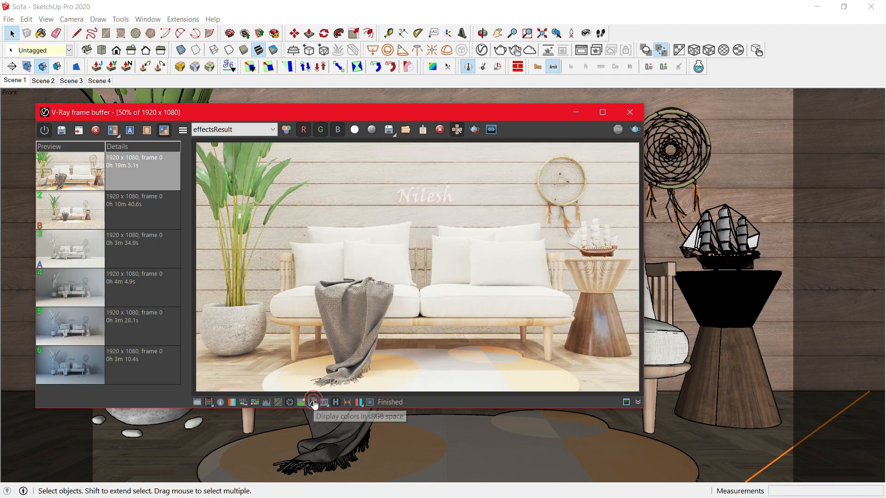
pyautogui.click(314, 403)
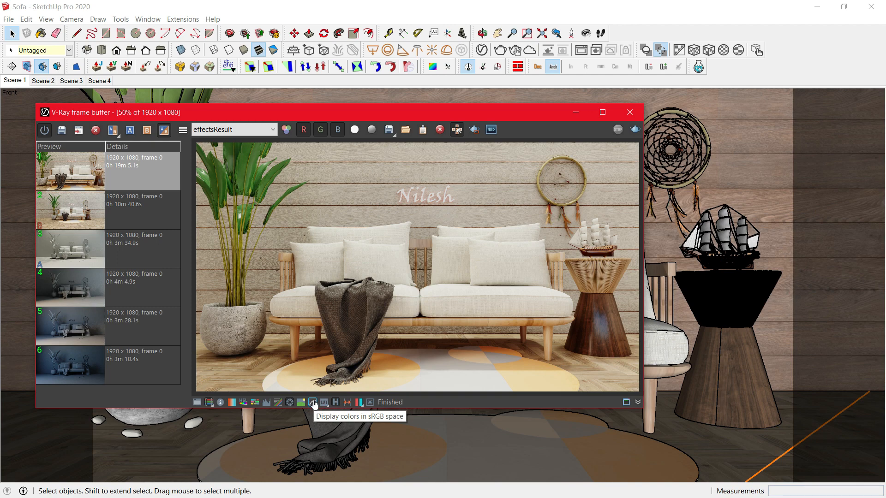
# - Show the frame buffer's color corrections, compare the render with and without the Exposure correction, and reset its values
pyautogui.click(197, 402)
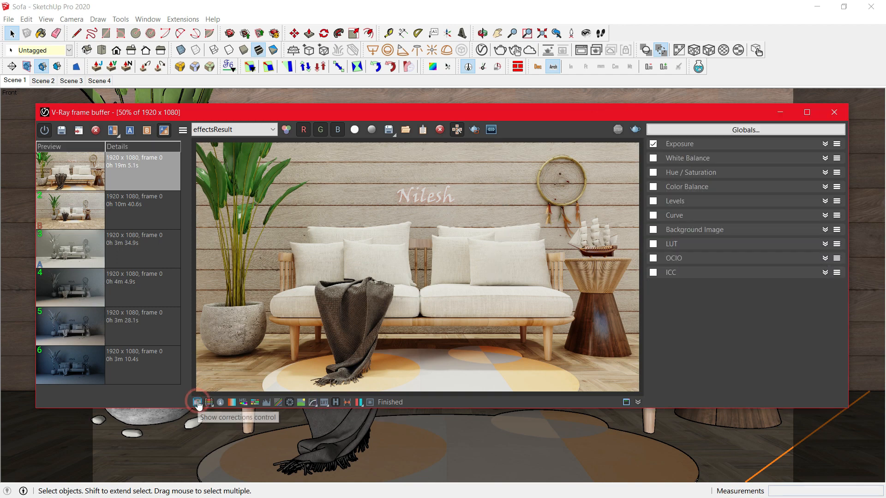
pyautogui.click(692, 143)
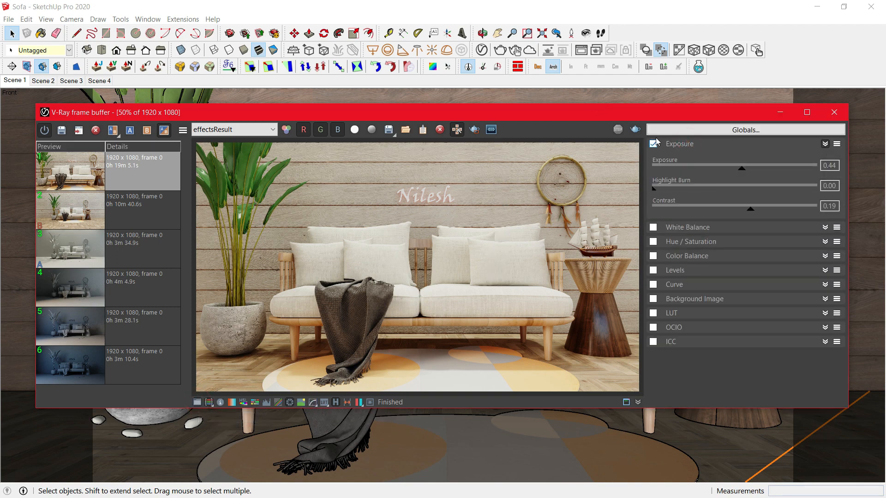
pyautogui.click(653, 145)
pyautogui.click(653, 144)
pyautogui.click(841, 147)
pyautogui.click(830, 155)
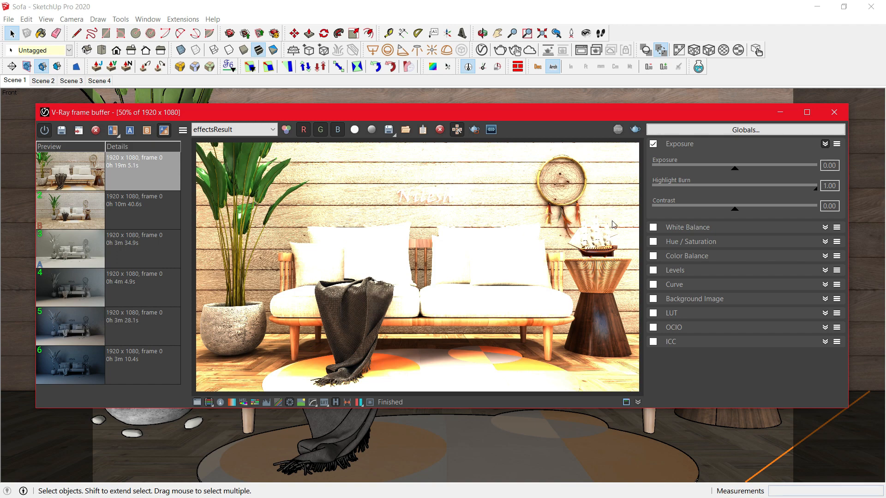
# - Highlight the clamped colors and set the render's exposure to 0.50 and highlight burn to 0.11
pyautogui.click(209, 402)
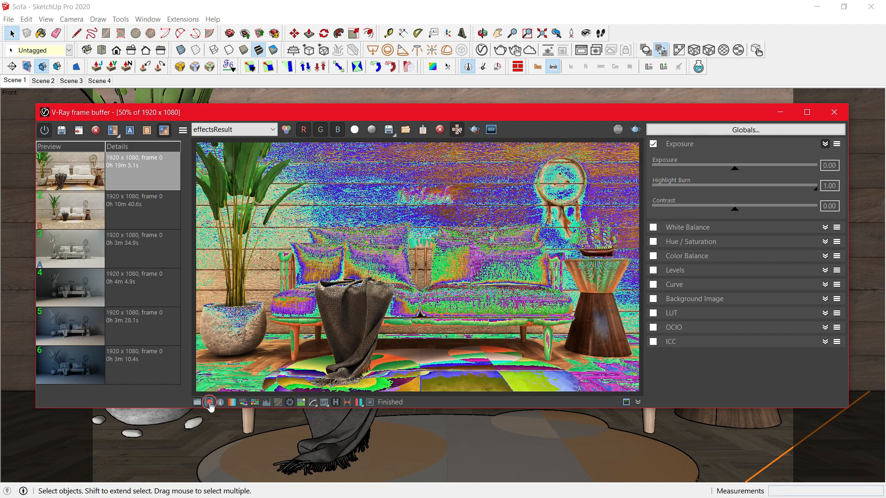
pyautogui.moveTo(815, 193)
pyautogui.mouseDown()
pyautogui.moveTo(684, 200)
pyautogui.moveTo(673, 196)
pyautogui.moveTo(694, 193)
pyautogui.moveTo(681, 190)
pyautogui.mouseUp()
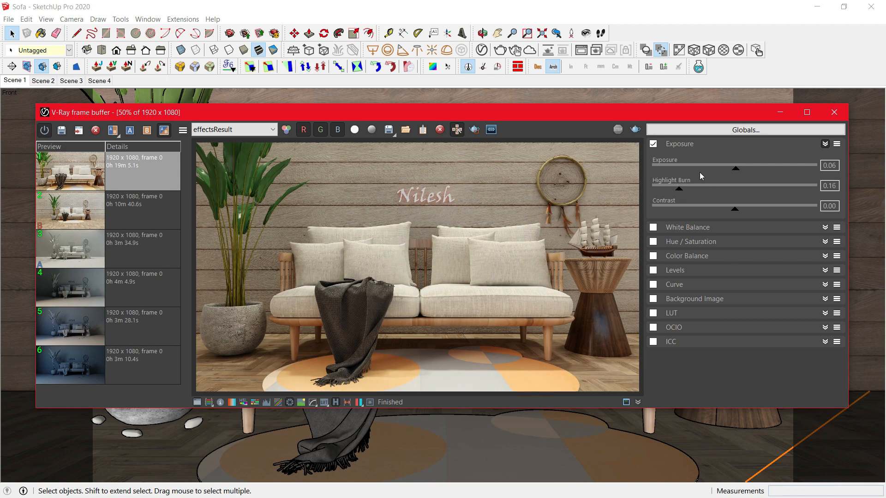
pyautogui.moveTo(737, 172); pyautogui.dragTo(744, 174)
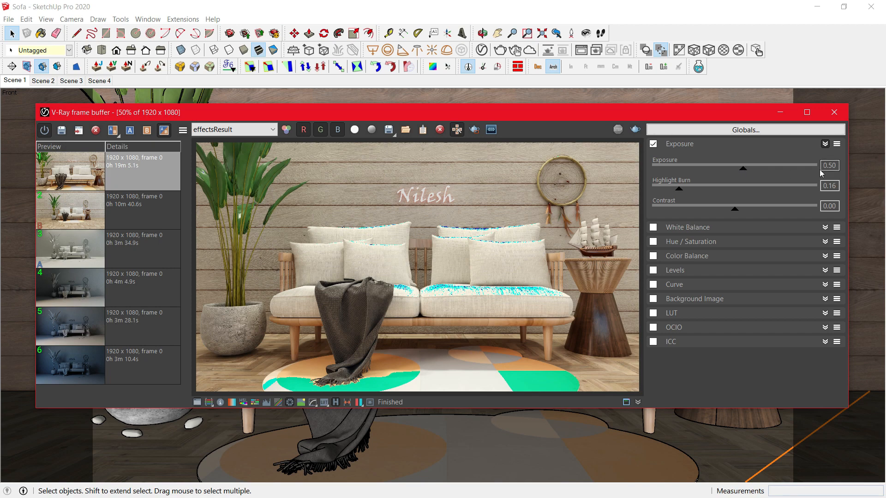
pyautogui.moveTo(678, 193); pyautogui.dragTo(672, 191)
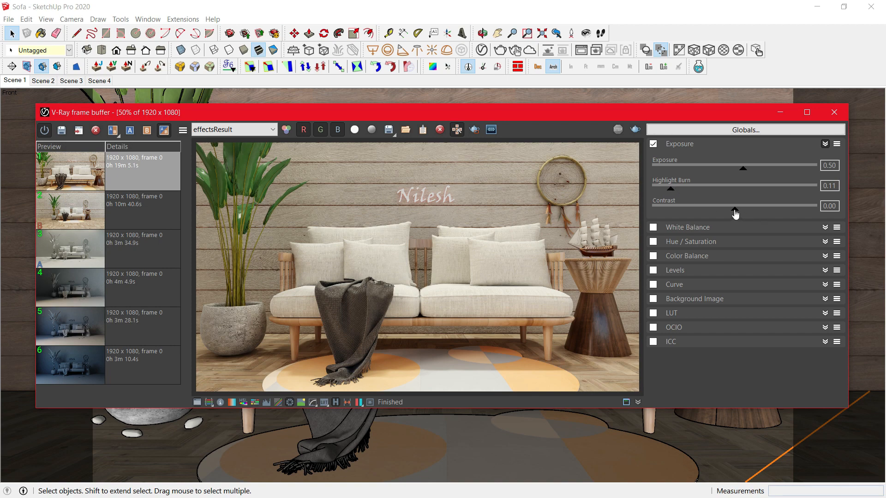
# - Set the exposure correction's contrast to 0.2, turn off the clamped-color highlighting and hide the corrections
pyautogui.moveTo(735, 212); pyautogui.dragTo(753, 216)
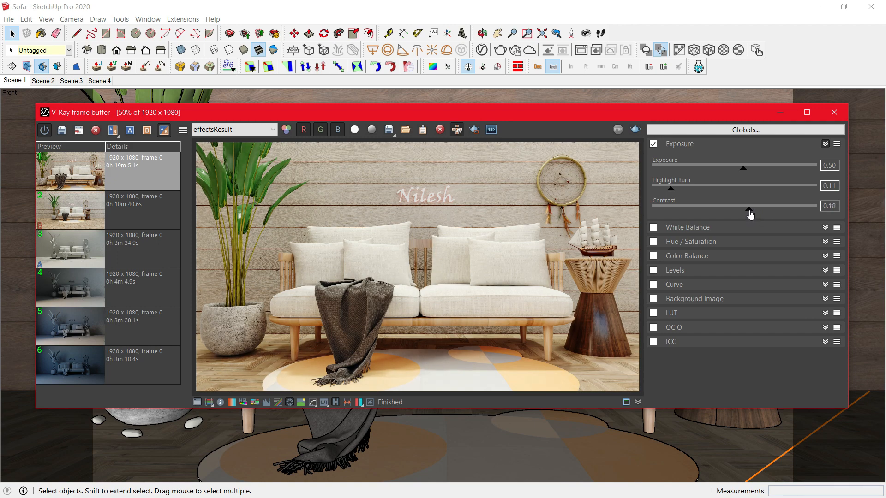
pyautogui.click(830, 206)
pyautogui.press('BackSpace')
pyautogui.press('BackSpace')
pyautogui.write('2')
pyautogui.click(209, 402)
pyautogui.click(197, 402)
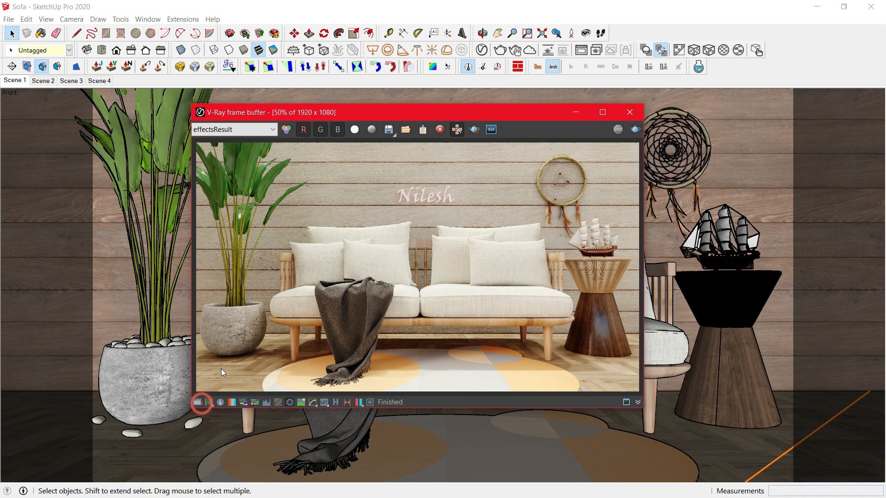
# - Maximize the frame buffer and examine the throw, cushions, planter and plant in the final render at 200% zoom
pyautogui.click(608, 115)
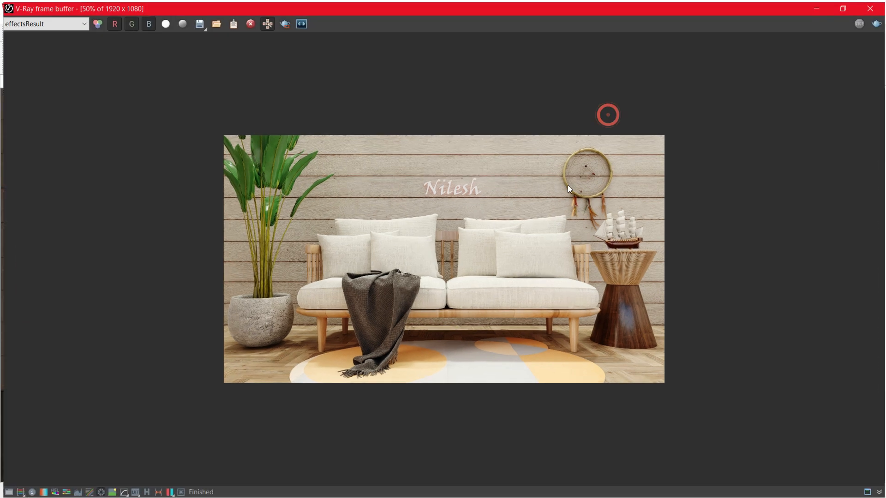
pyautogui.scroll(2, 443, 269)
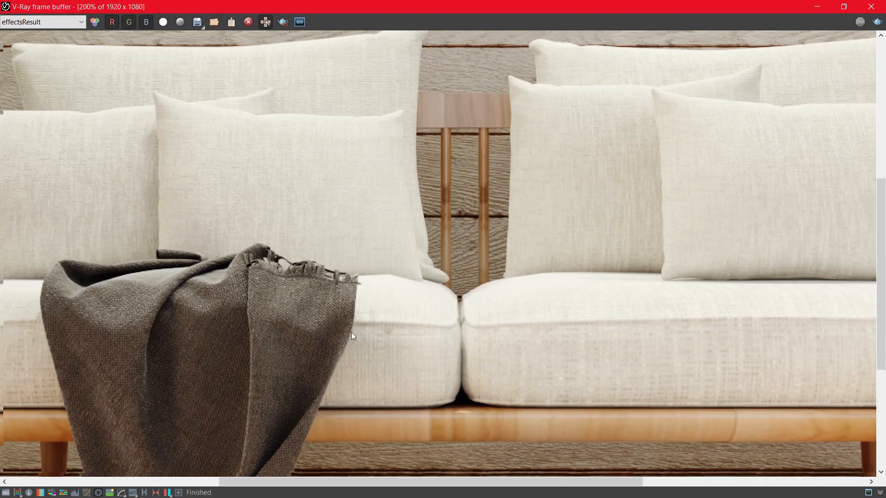
pyautogui.moveTo(351, 332); pyautogui.dragTo(696, 268, button='middle')
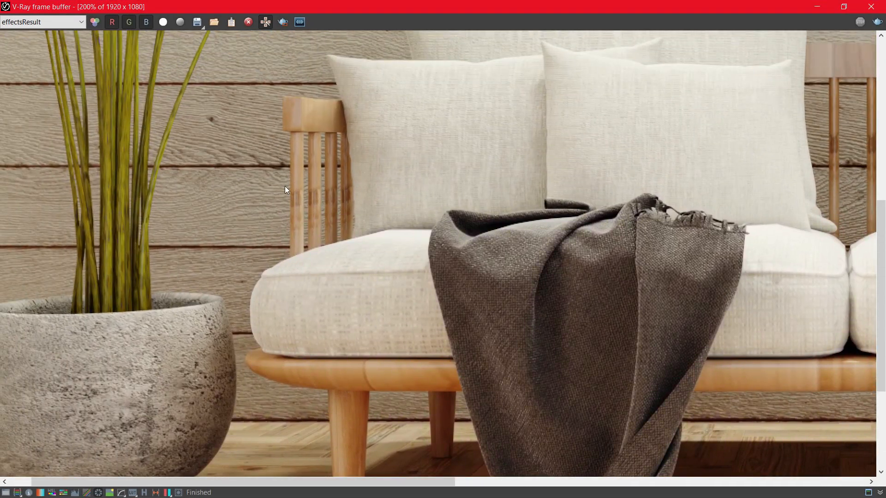
pyautogui.moveTo(285, 190); pyautogui.dragTo(449, 424, button='middle')
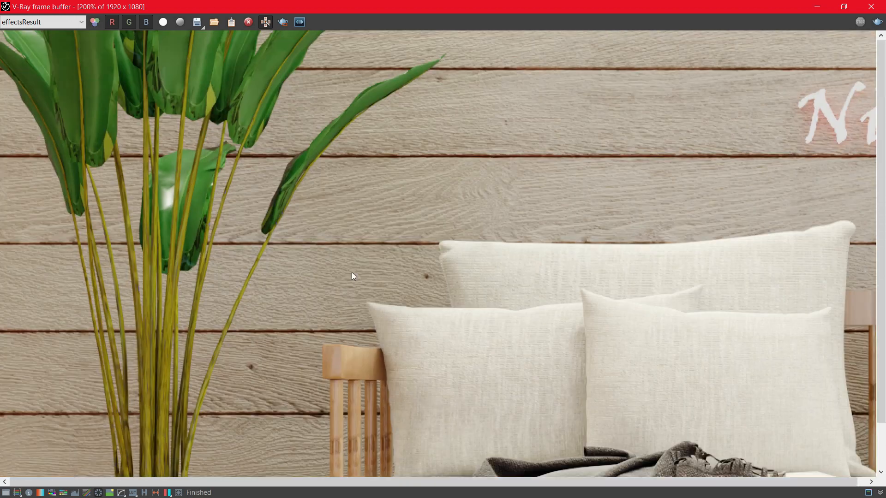
pyautogui.scroll(-1, 352, 276)
pyautogui.scroll(1, 736, 366)
pyautogui.moveTo(707, 364); pyautogui.dragTo(563, 417, button='middle')
pyautogui.scroll(-1, 337, 325)
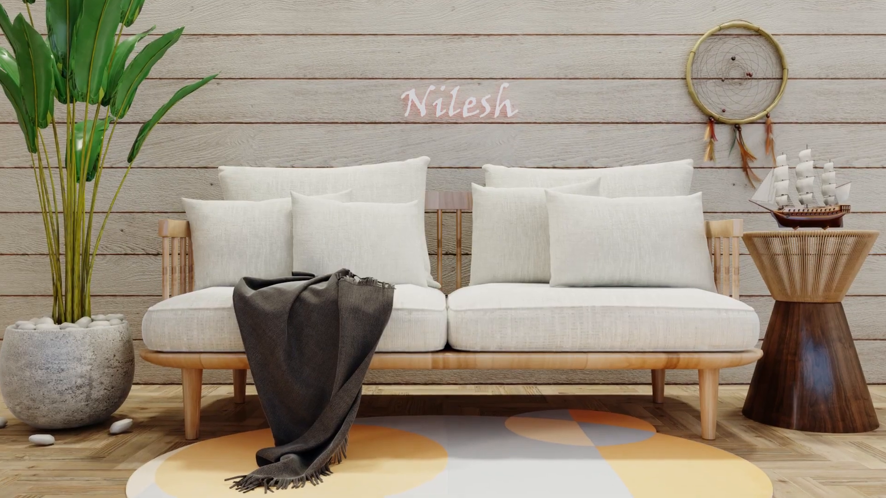